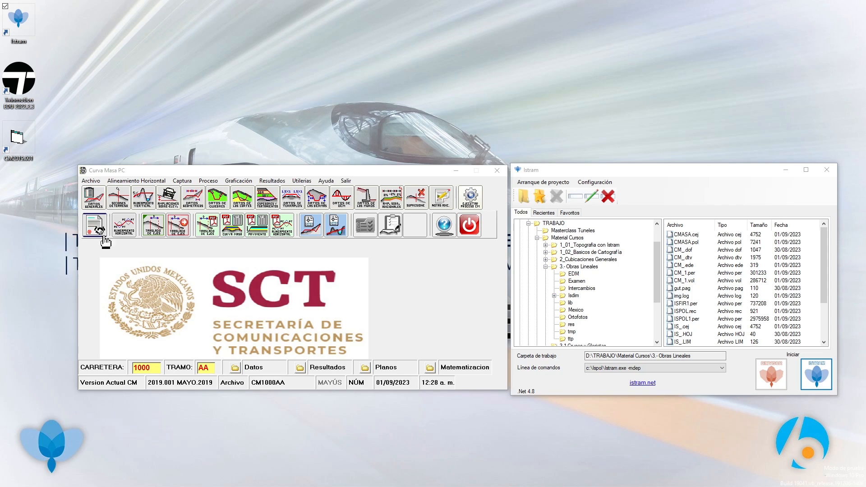
mouse_move(389, 173)
left_mouse_down()
mouse_move(370, 173)
mouse_move(381, 172)
left_mouse_up()
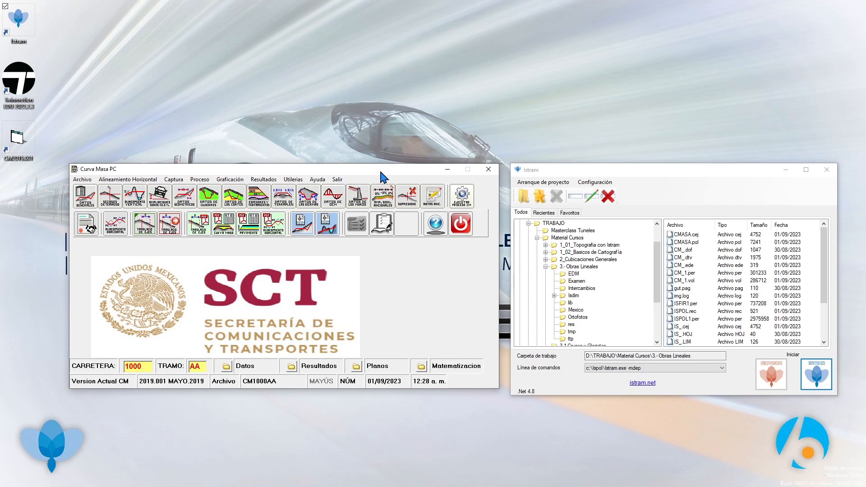
key("Caps_Lock")
left_click_drag(553, 170, 550, 169)
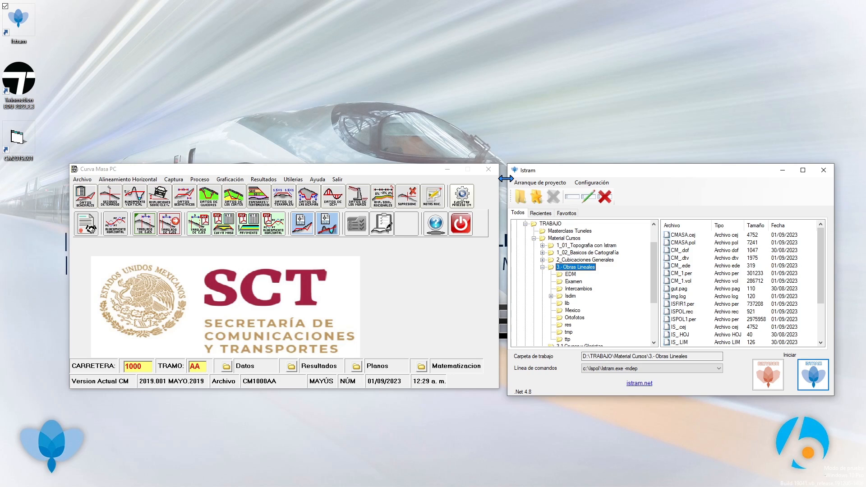
left_click_drag(530, 177, 526, 176)
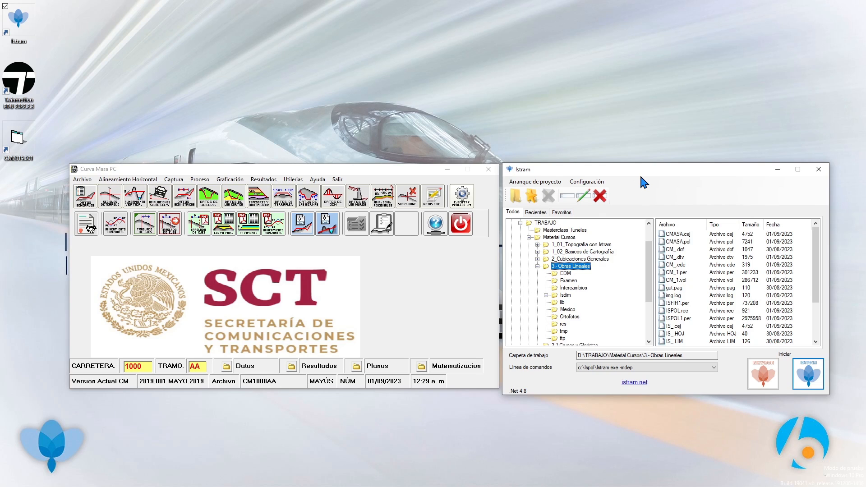
left_click(289, 169)
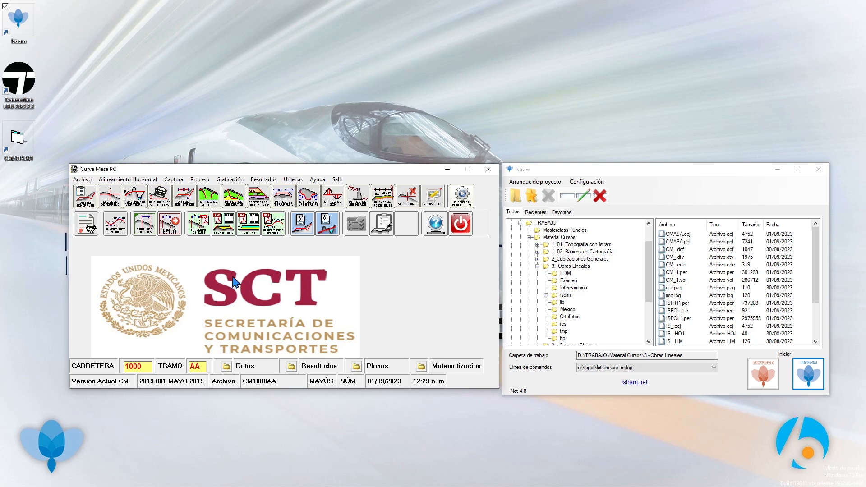
- For carretera 1000, try the tramo codes AB, AC and AD and set the tramo back to AA
double_click(132, 366)
key("Tab")
type("AB")
key("BackSpace")
type("C")
key("BackSpace")
type("A")
key("BackSpace")
type("D")
key("BackSpace")
key("BackSpace")
type("AA")
double_click(195, 366)
- Open the general data capture for Curva Masa and examine the road, tramo, subtramo, alternative and origin fields
left_click(85, 195)
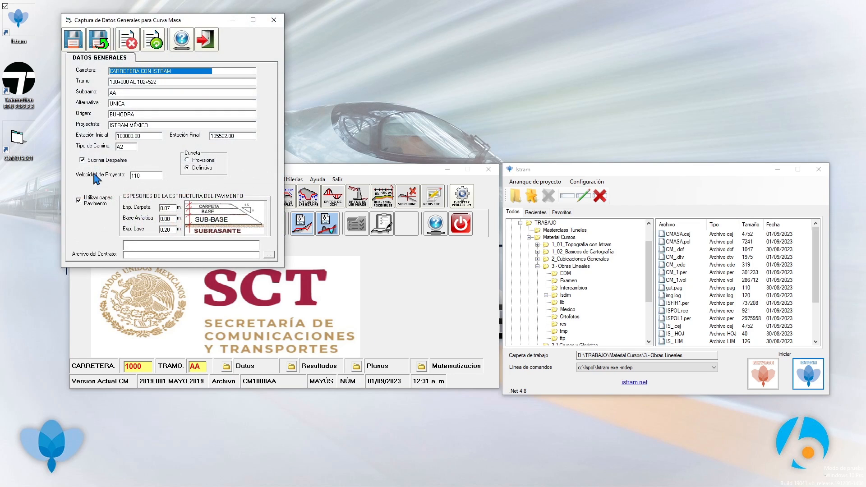
left_click_drag(232, 20, 403, 116)
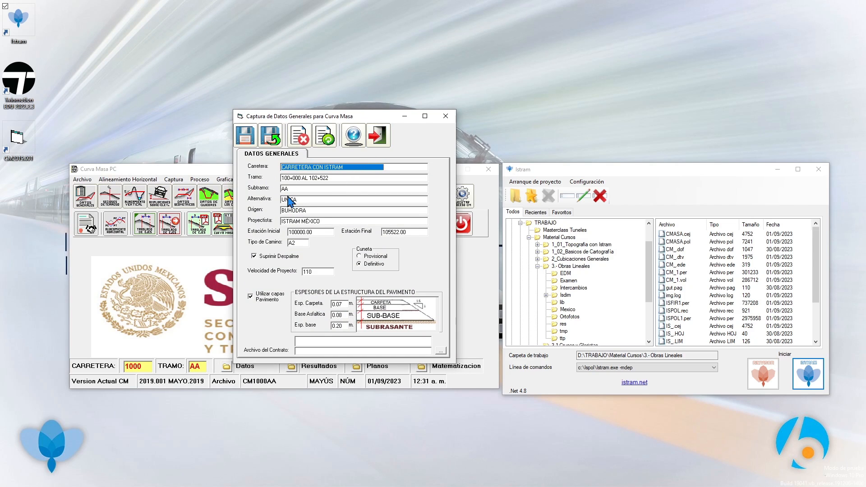
left_click(347, 168)
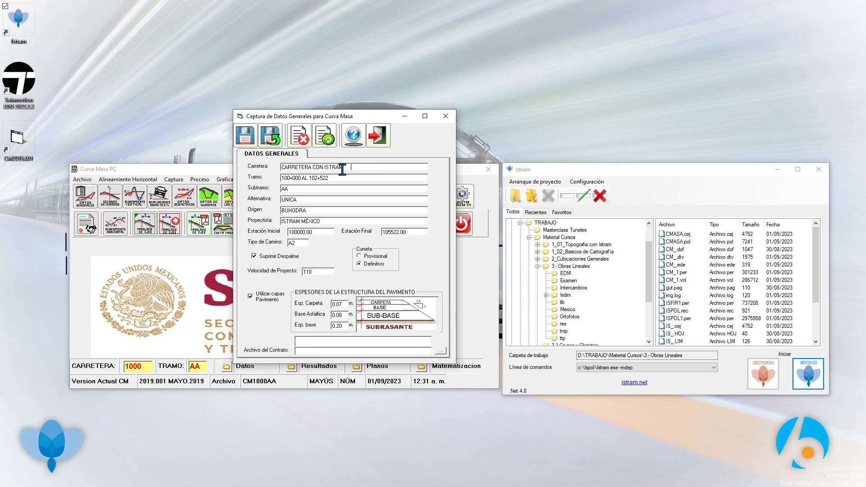
left_click(334, 177)
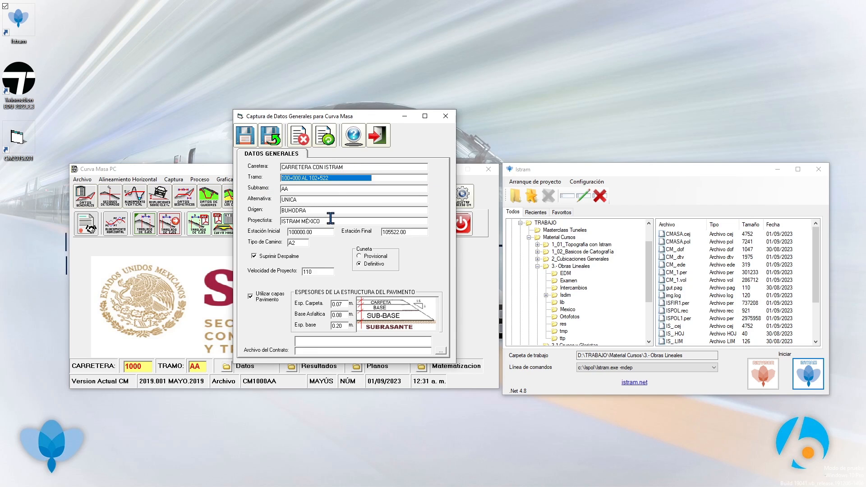
left_click(309, 188)
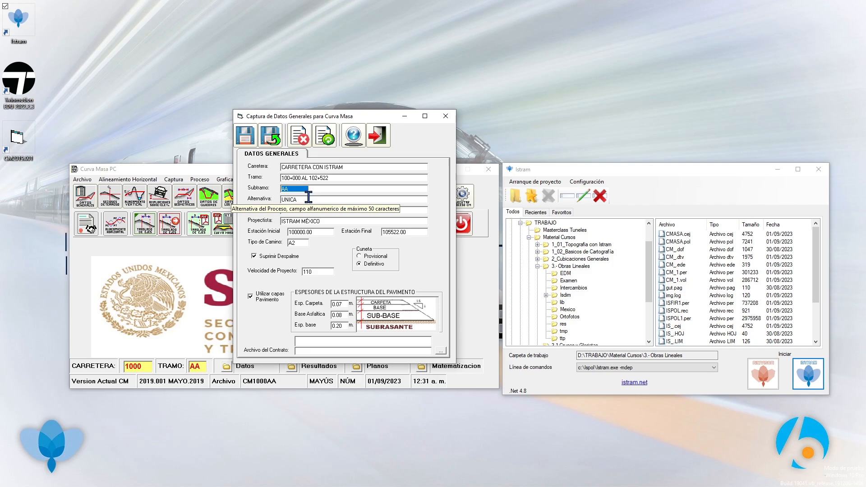
left_click(307, 199)
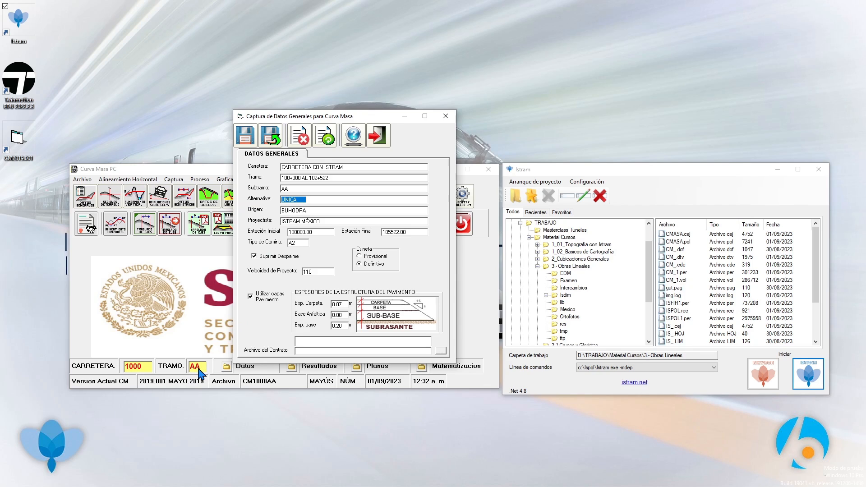
left_click(289, 210)
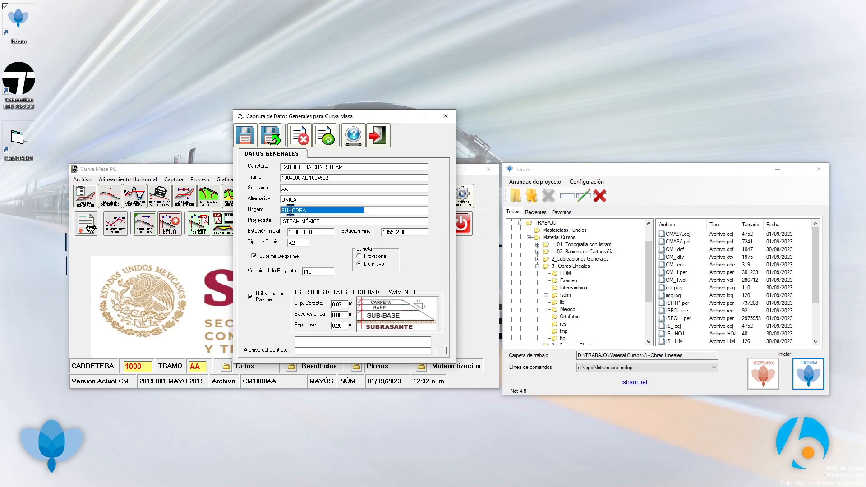
- Examine the designer, start and end station and road type fields in the general data
left_click(316, 221)
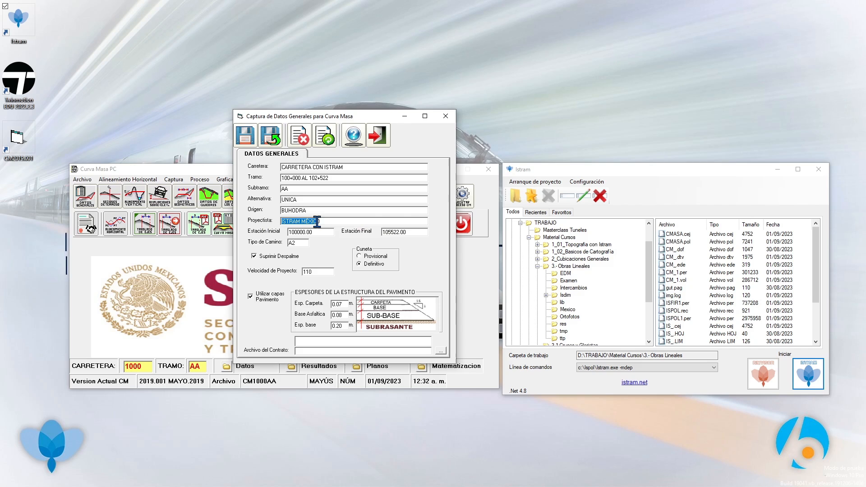
left_click(343, 222)
left_click_drag(343, 222, 136, 223)
key("Tab")
left_click(411, 232)
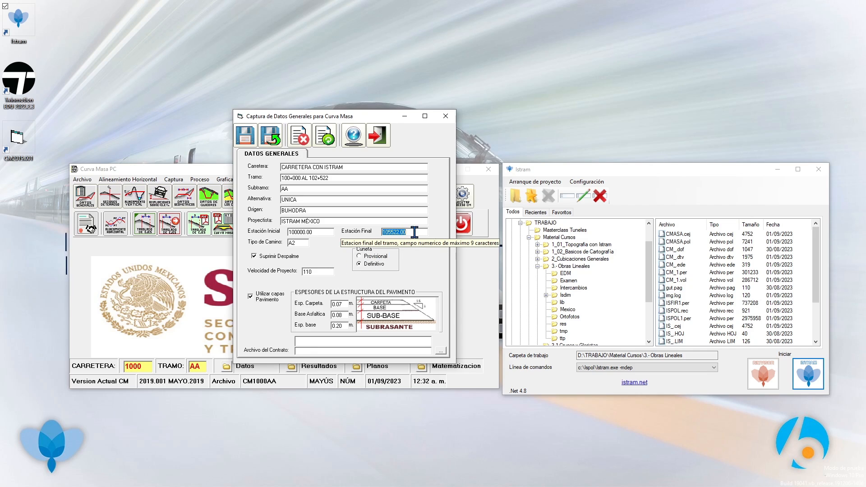
left_click(301, 243)
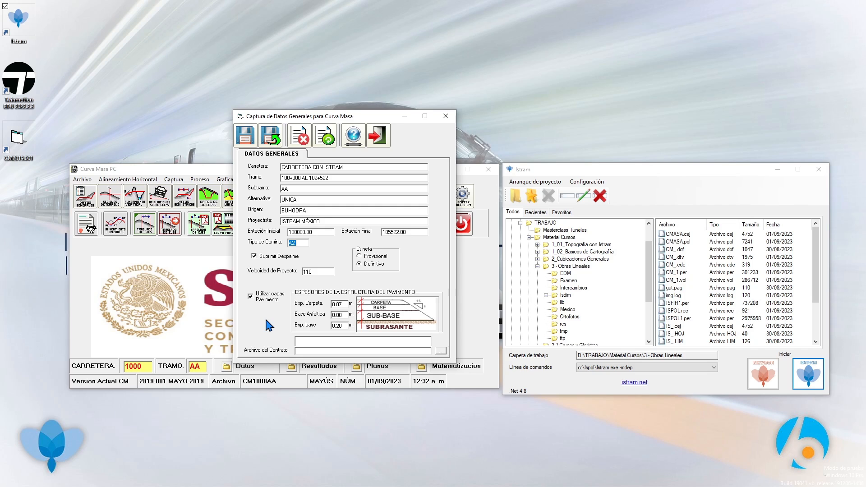
- Try the Provisional cuneta option, return it to Definitivo, and check the stripping and design speed fields
left_click(254, 257)
left_click(368, 257)
left_click(363, 264)
left_click(362, 258)
left_click(370, 265)
left_click(316, 272)
- Toggle the use of pavement layers off and back on, and save and close the general data
left_click(251, 296)
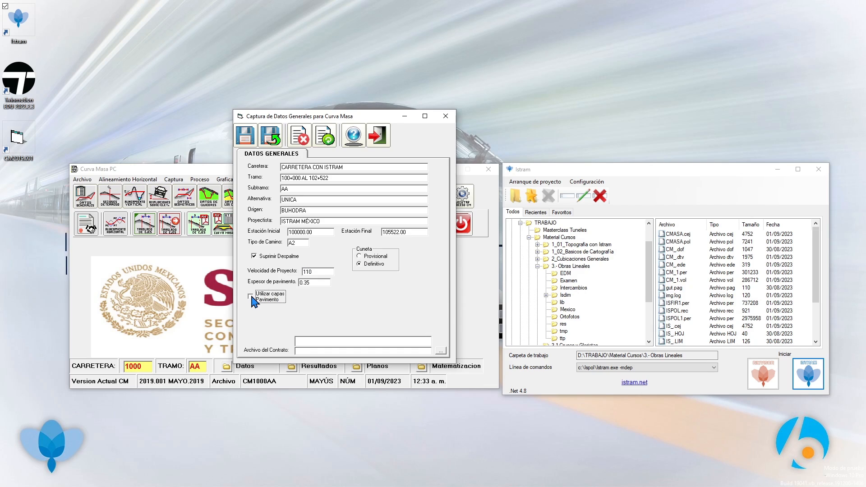
left_click(250, 297)
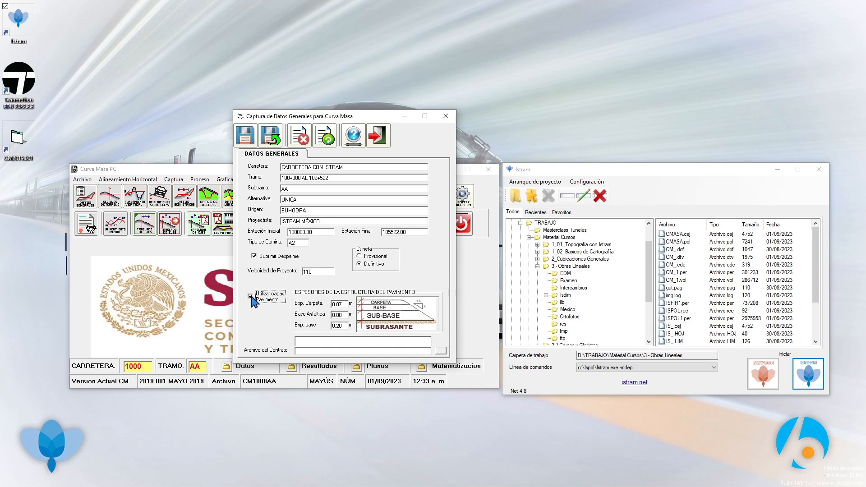
left_click(311, 351)
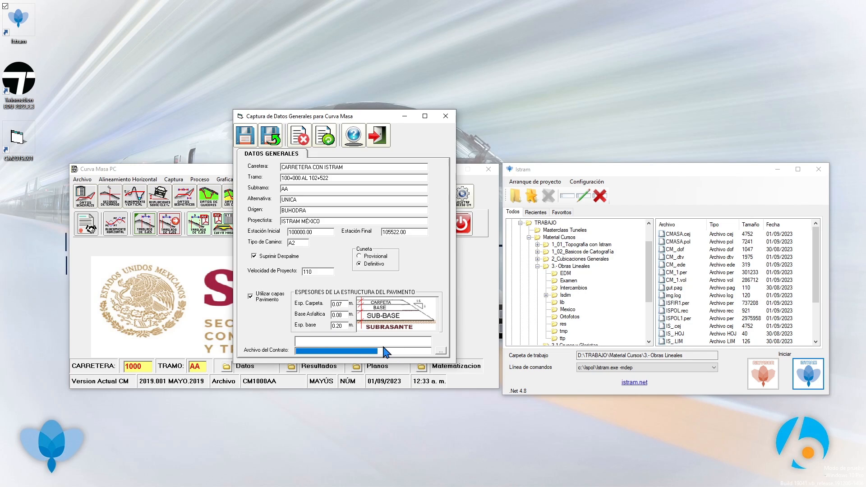
left_click(272, 144)
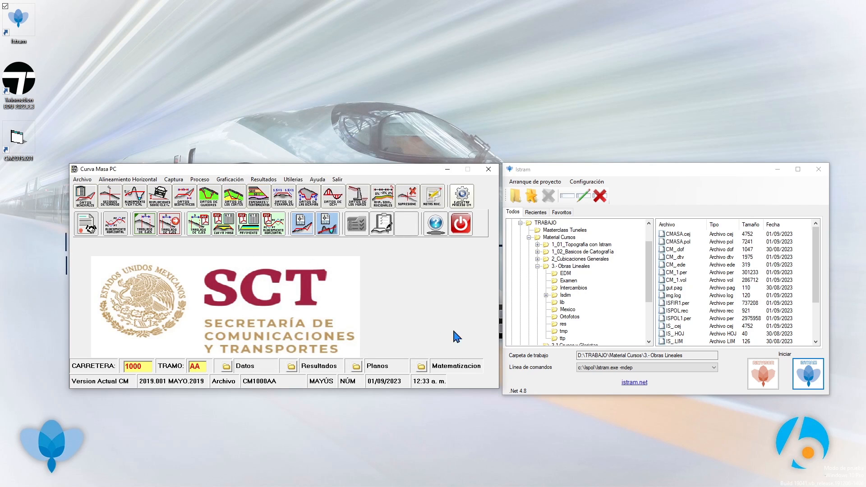
- Start Istram in the 3.- Obras Lineales working folder and open the horizontal alignment capture in Curva Masa PC
left_click(567, 387)
left_click(807, 377)
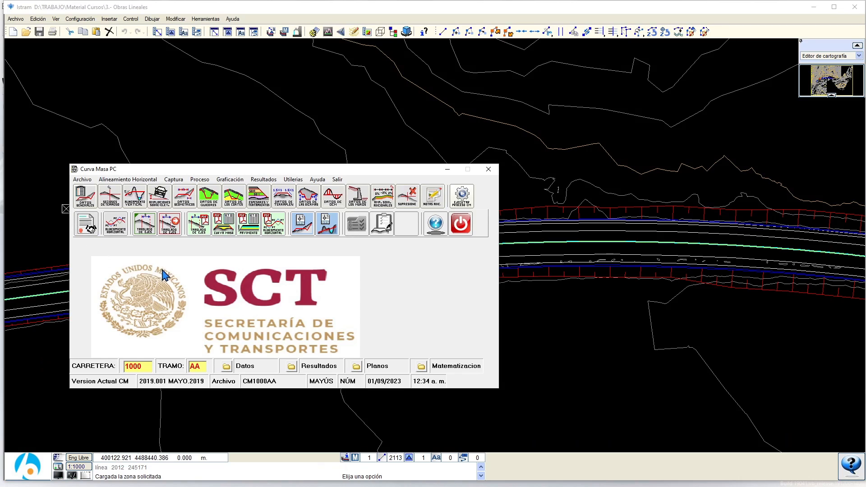
left_click(126, 229)
key("ctrl")
left_click(127, 228)
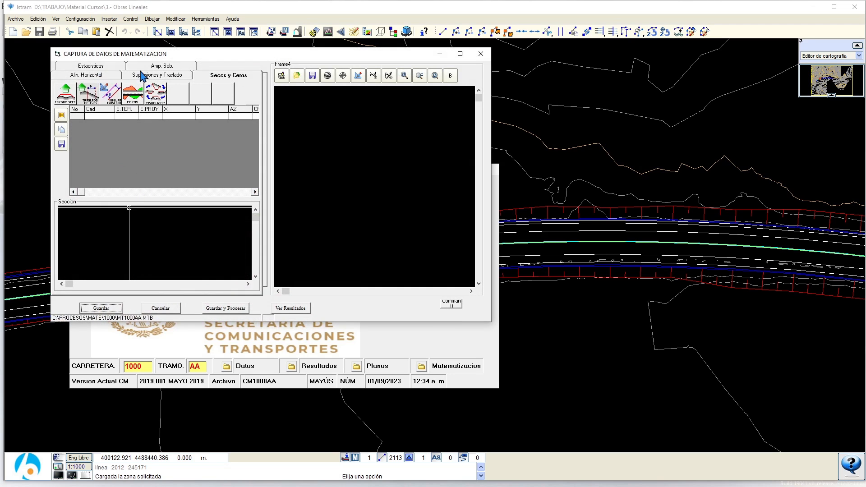
- Look through the statistics, additional widening, sections and zeros, and suppressions and transfer pages of the matematización data capture
left_click(107, 66)
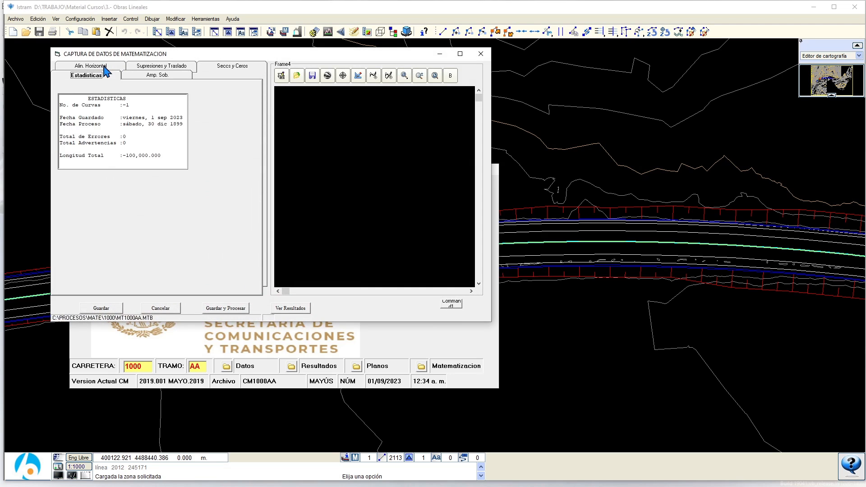
left_click(148, 75)
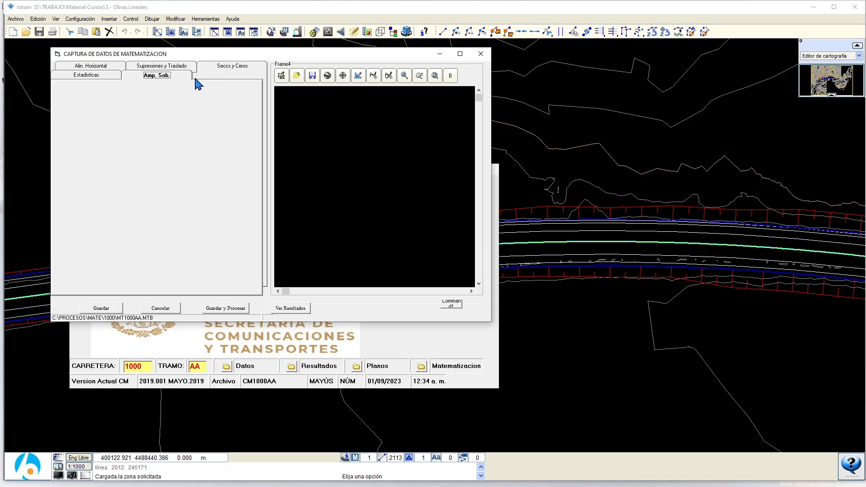
left_click(218, 69)
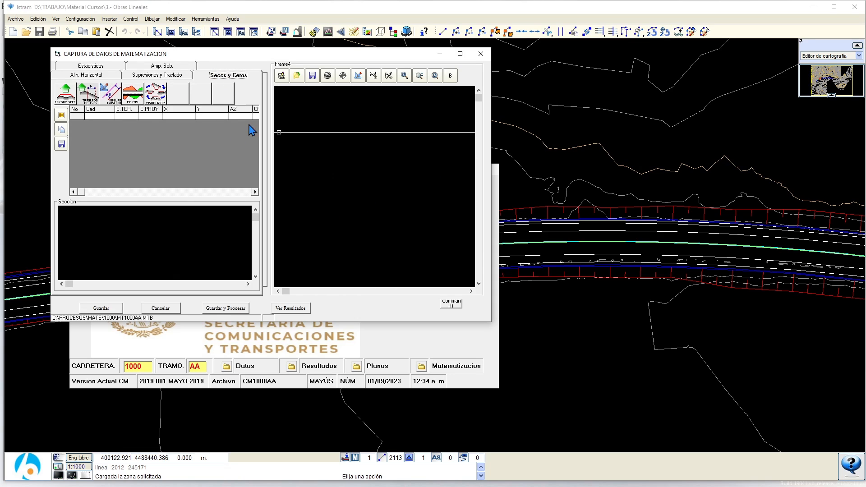
left_click(156, 82)
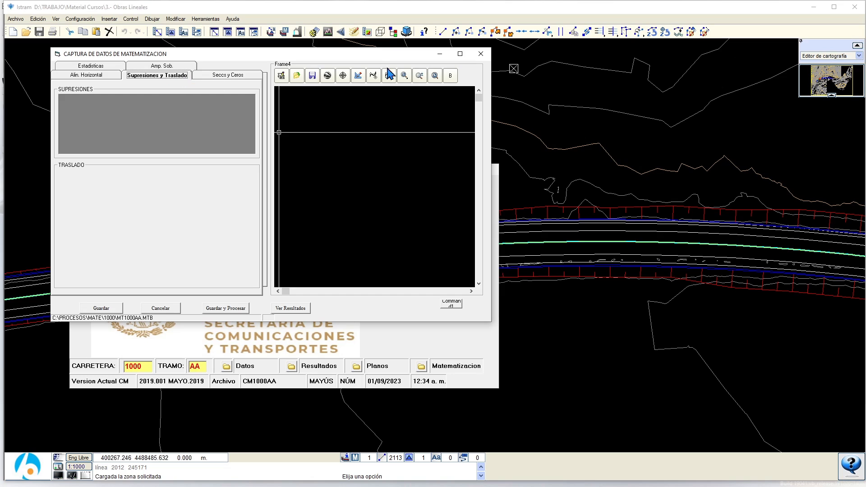
- Switch to the CMASA.pol road project in Istram and display the Alzado cross-section near PK 101750
left_click(827, 55)
left_click(826, 75)
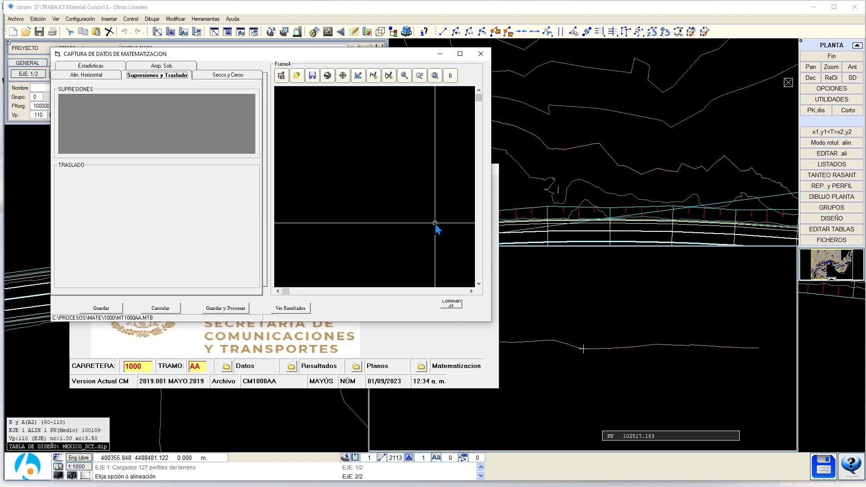
left_click_drag(259, 57, 268, 82)
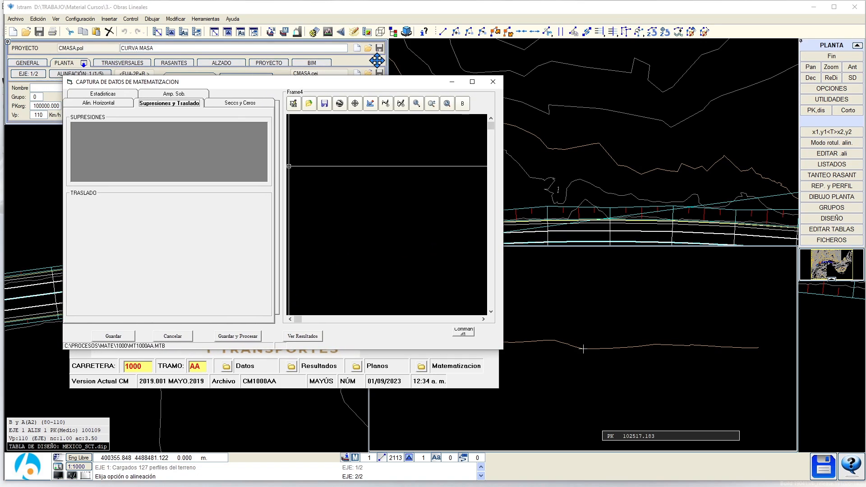
left_click(350, 66)
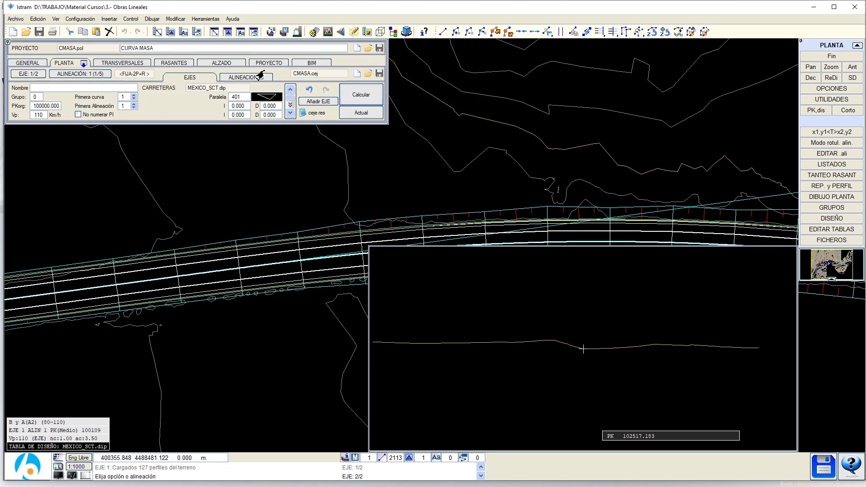
left_click(226, 62)
left_click(213, 294)
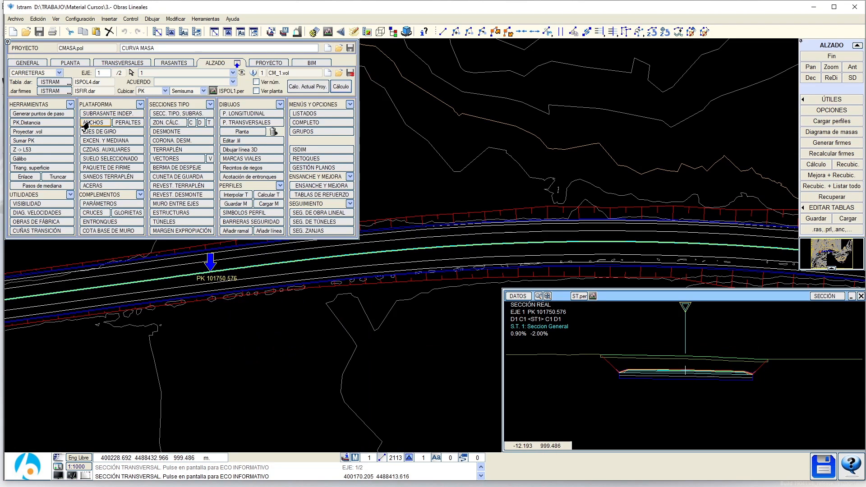
- Open the eccentricity and median data of axis 1, set the eccentricity to -8 and recalculate
left_click(88, 142)
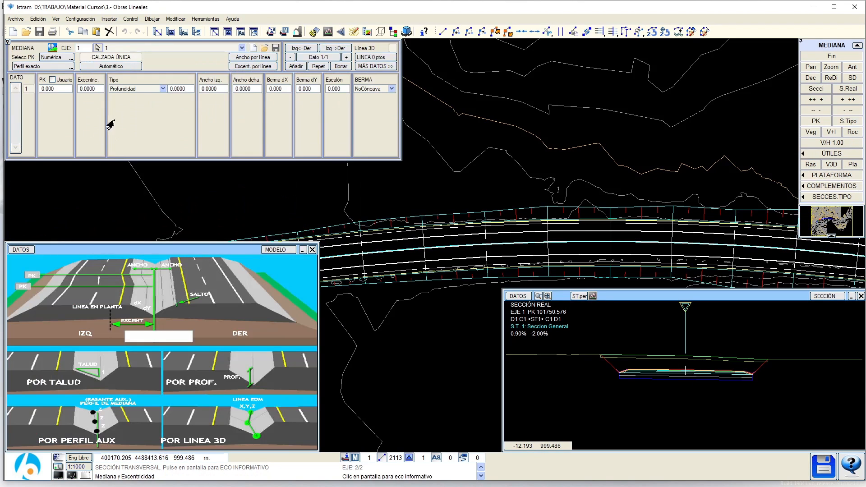
left_click(82, 89)
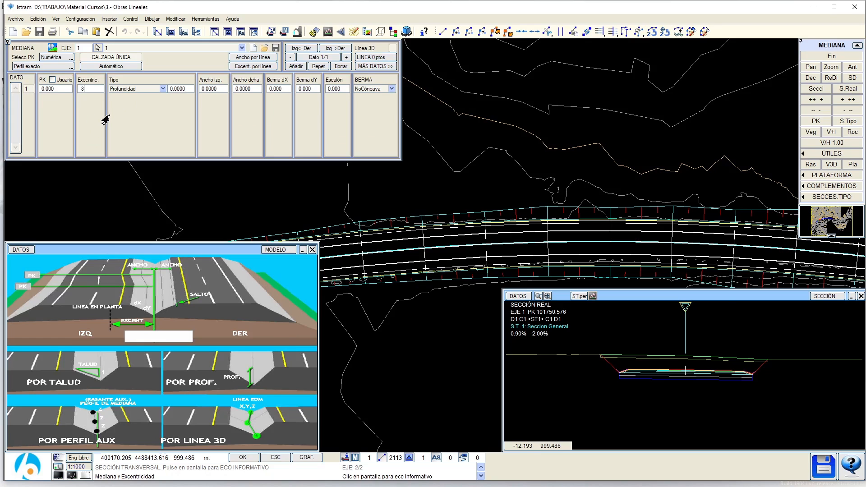
type("-8")
key("Return")
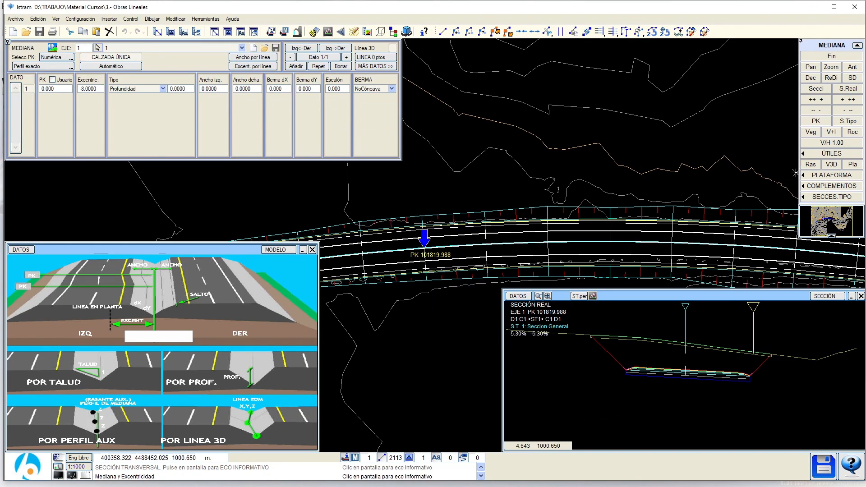
left_click(815, 155)
left_click(765, 209)
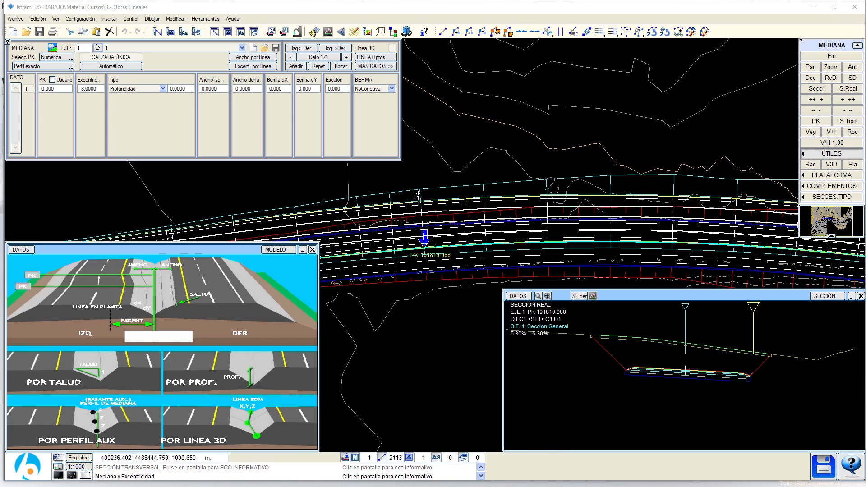
- Set the eccentricity of axis 1 to -20 and recalculate the axis
left_click(88, 89)
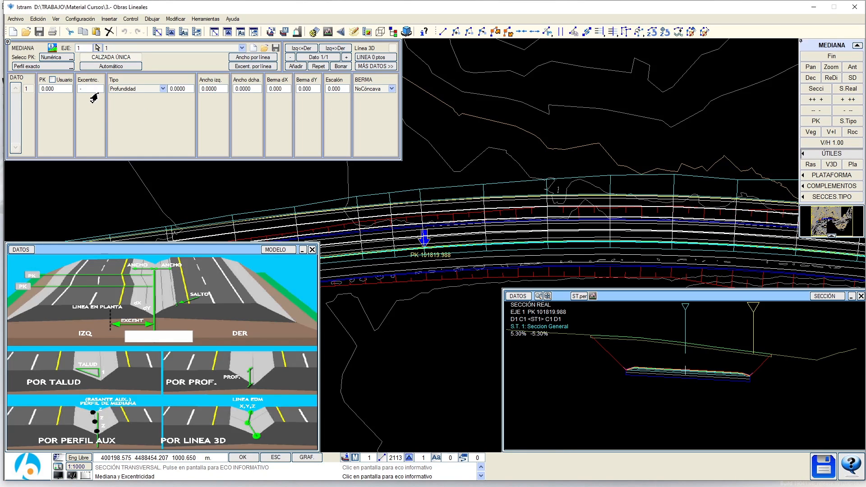
type("-20")
key("Return")
left_click(822, 154)
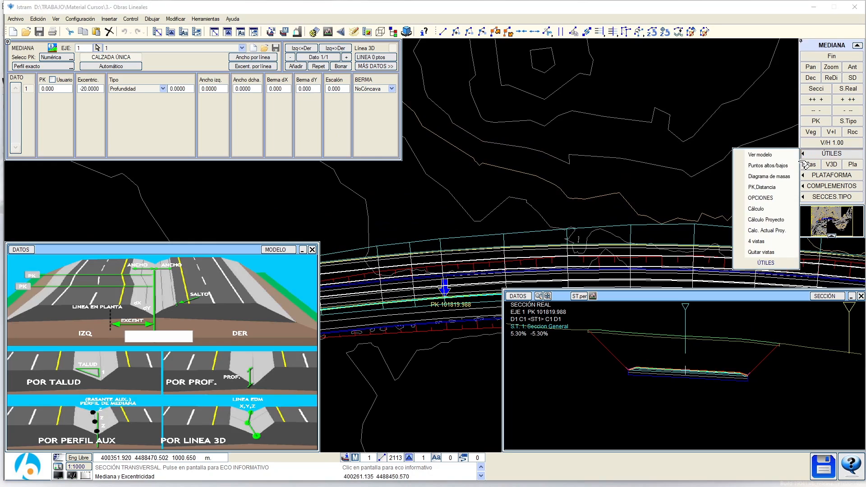
left_click(758, 211)
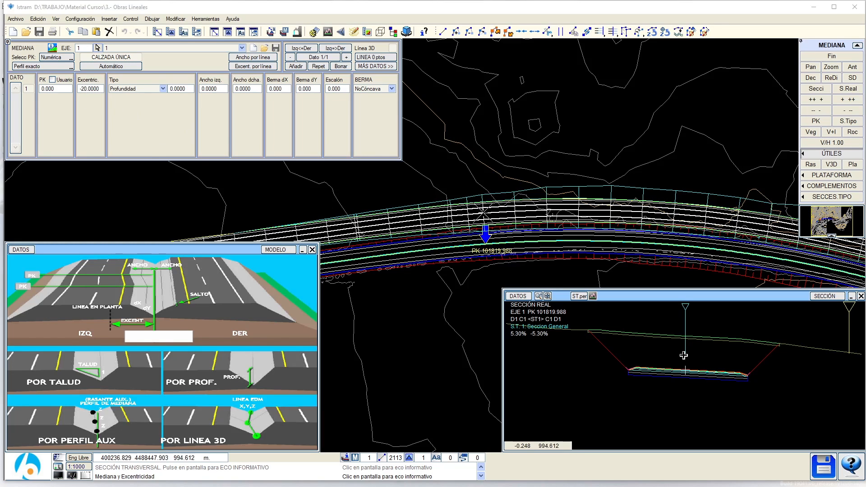
- Set the eccentricity of axis 1 to 0, recalculate and close its eccentricity and median data
scroll(702, 347, "down", 1)
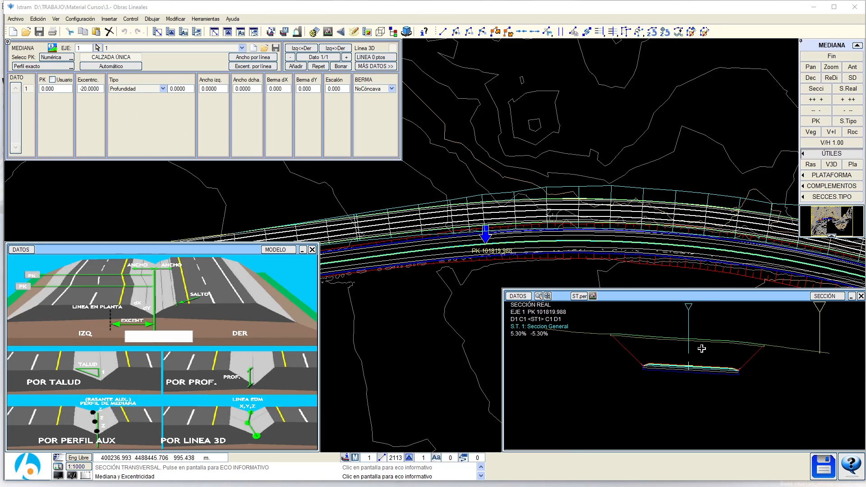
left_click(818, 323)
left_click(691, 317)
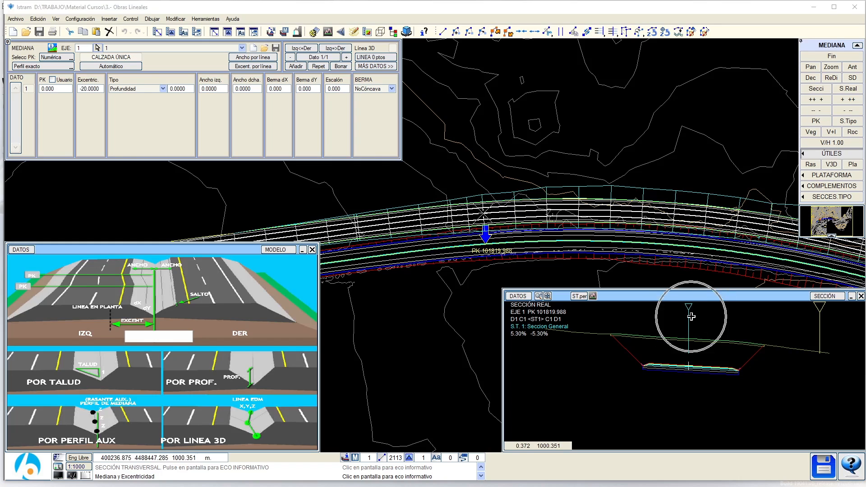
left_click(86, 90)
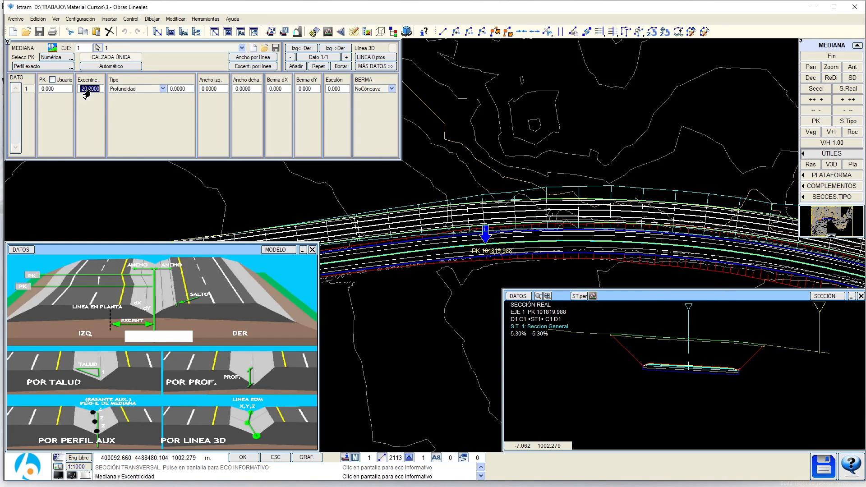
type("0")
key("Return")
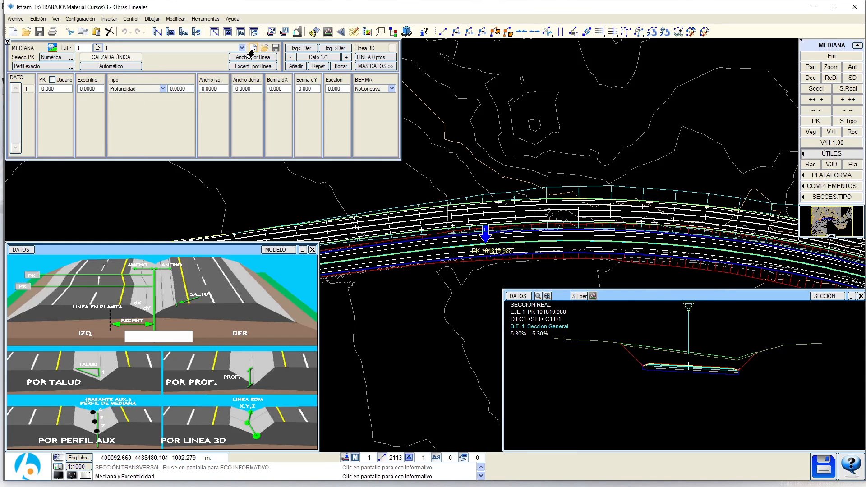
left_click(826, 56)
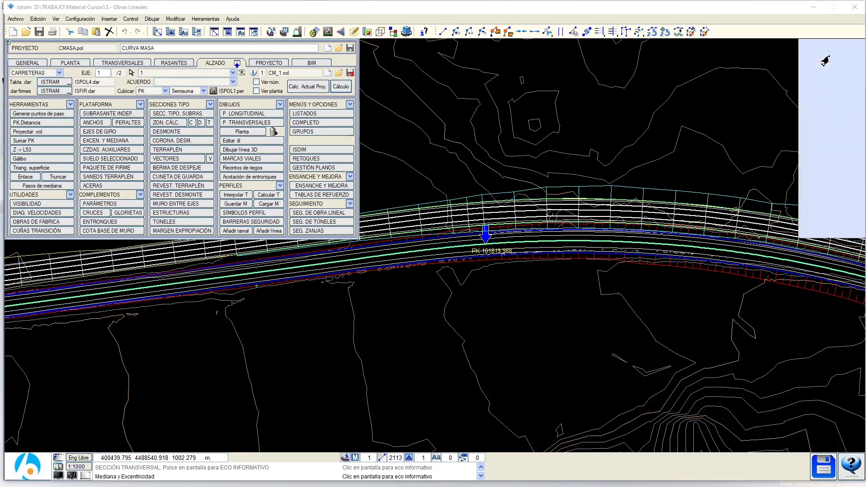
- Open the project's plan axis data and show the horizontal alignment page of the Curva Masa PC matematización capture
left_click(53, 66)
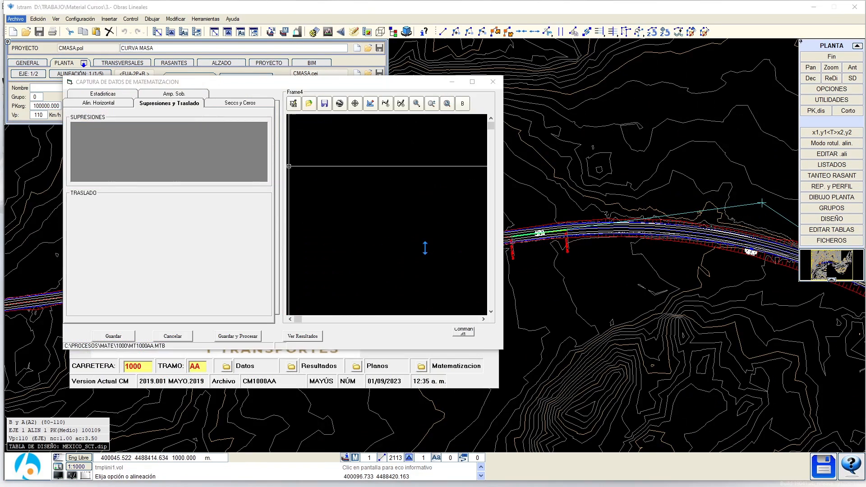
left_click(98, 104)
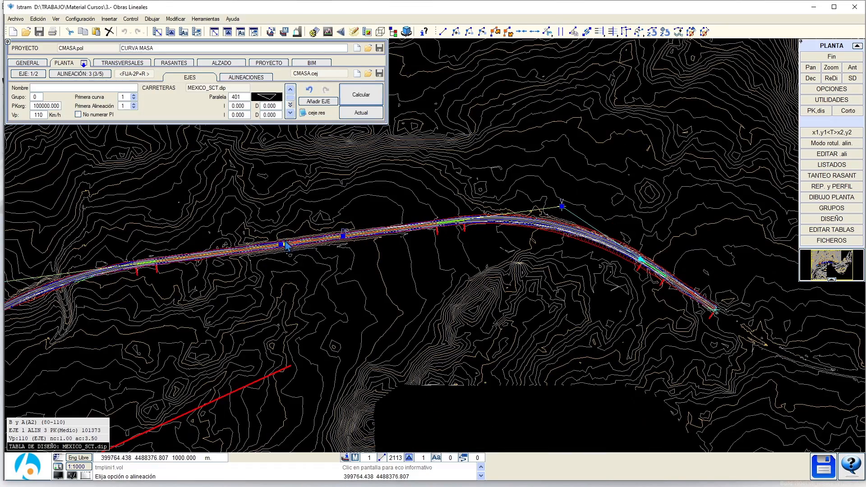
- Switch to Istram, change the drawing background to white and maximize the window
scroll(306, 231, "down", 2)
scroll(217, 274, "up", 2)
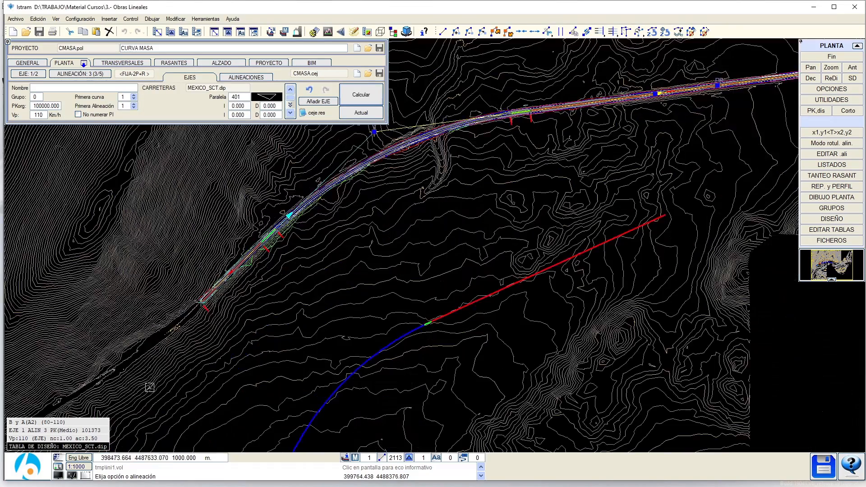
left_click(58, 476)
double_click(411, 10)
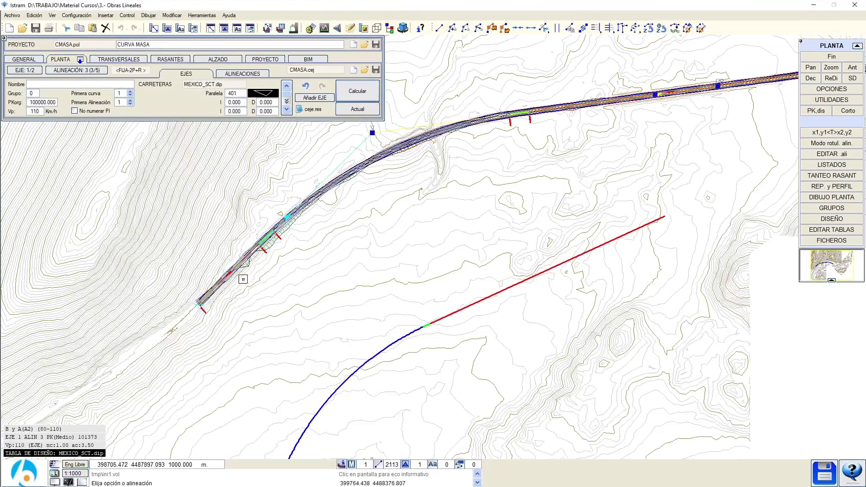
- Display the data of alignment 1 of axis 1 and examine its starting point at PK 100+000
scroll(197, 314, "up", 2)
left_click(219, 286)
mouse_move(253, 246)
middle_mouse_down()
mouse_move(236, 297)
mouse_move(242, 319)
middle_mouse_up()
scroll(239, 293, "down", 2)
left_click(242, 73)
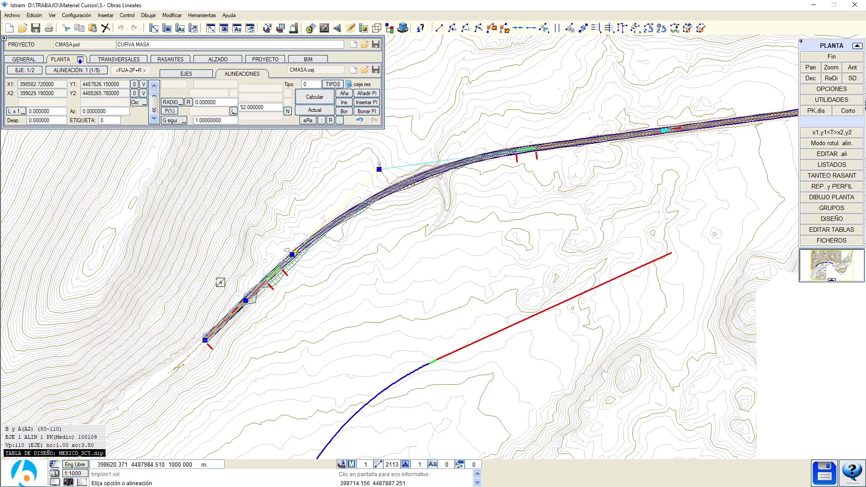
scroll(215, 323, "up", 2)
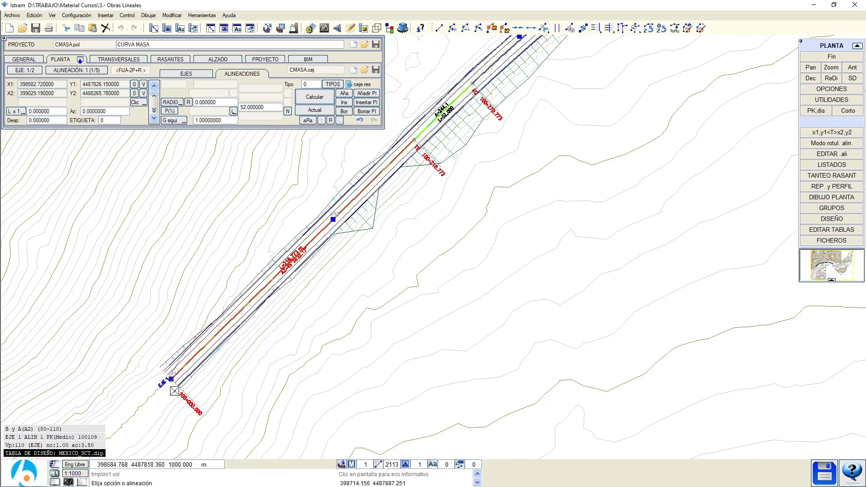
scroll(174, 391, "up", 2)
middle_click_drag(180, 398, 230, 290)
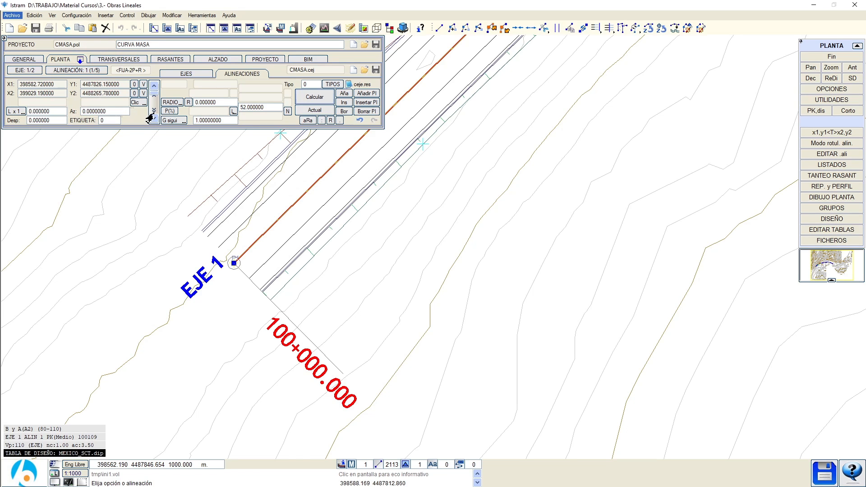
- Switch to Curva Masa PC and go through the E and N coordinates of PI records 1 to 4
key("alt+Tab")
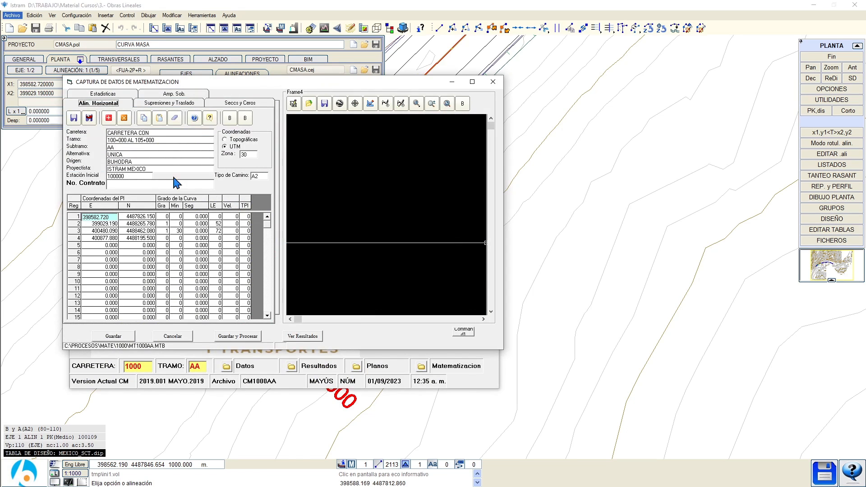
left_click(113, 224)
left_click(114, 231)
left_click(114, 239)
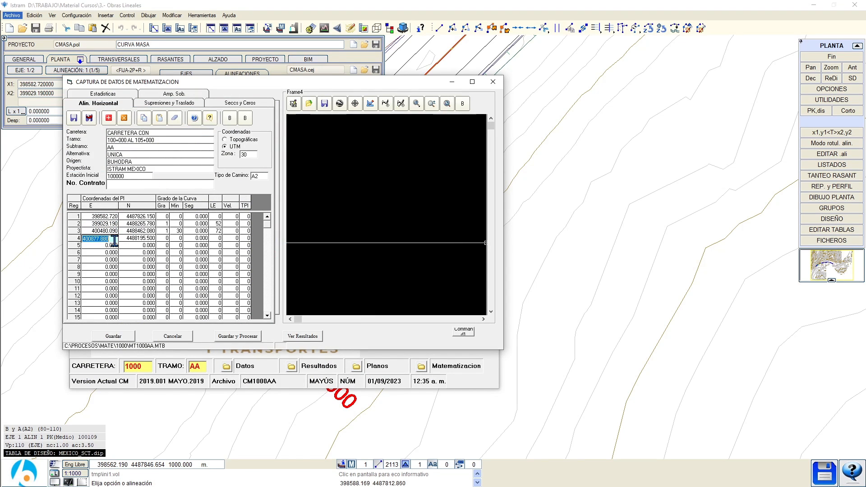
left_click(112, 218)
left_click(113, 225)
left_click(114, 232)
left_click(112, 239)
left_click(133, 217)
left_click(132, 224)
left_click(132, 232)
left_click(131, 239)
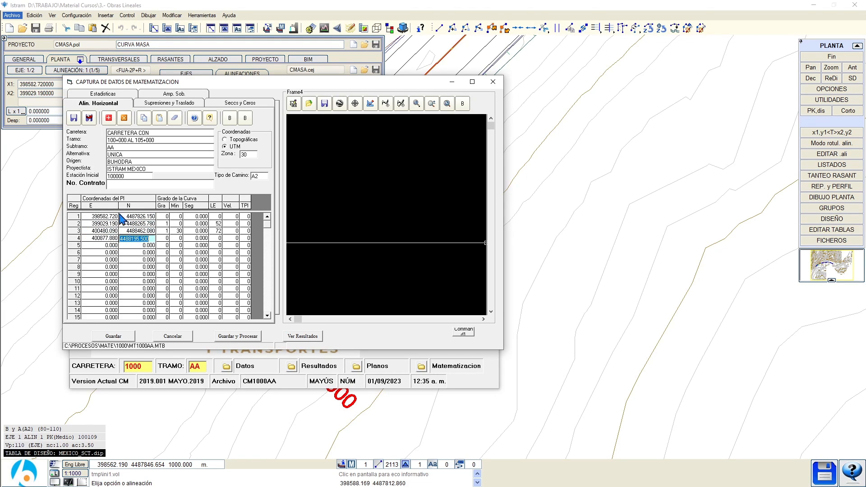
- Compare Istram's X and Y coordinates for alignment 1 with PI records 1 and 2 in Curva Masa PC
left_click(30, 97)
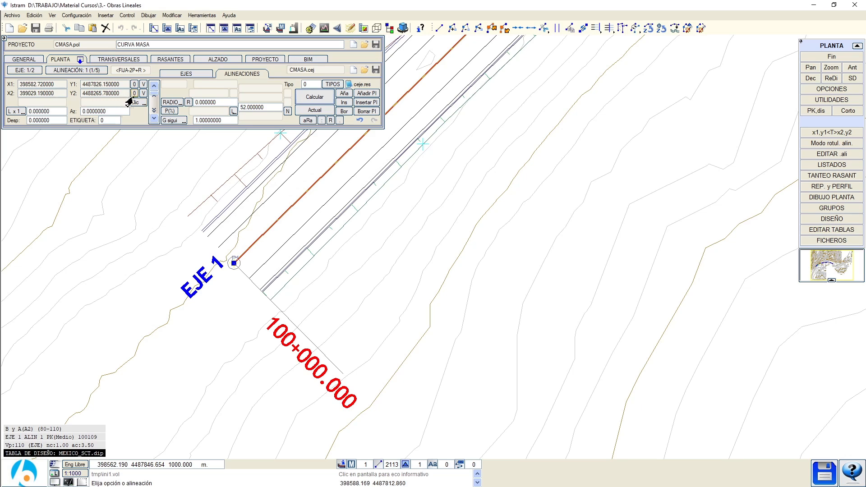
key("alt+Tab")
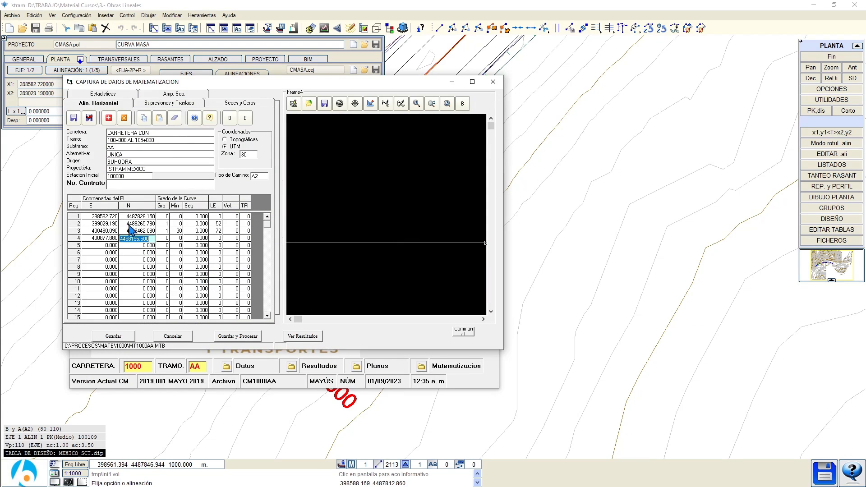
left_click(106, 217)
left_click_drag(142, 87, 144, 112)
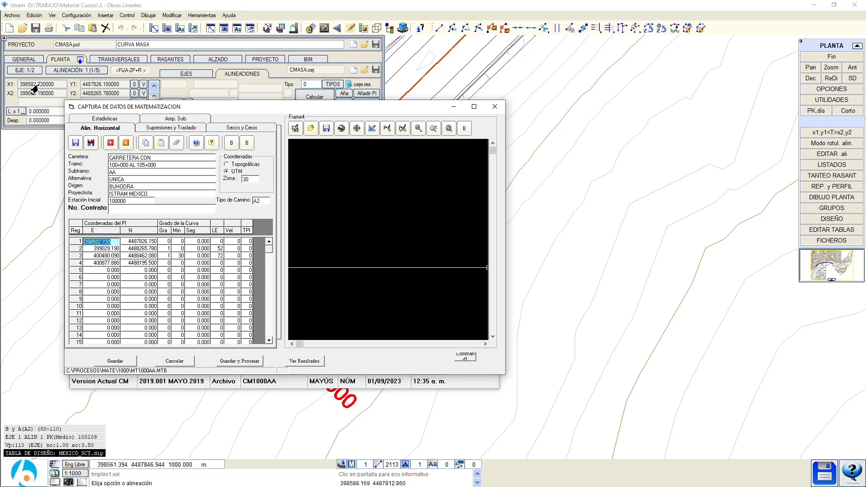
left_click(104, 249)
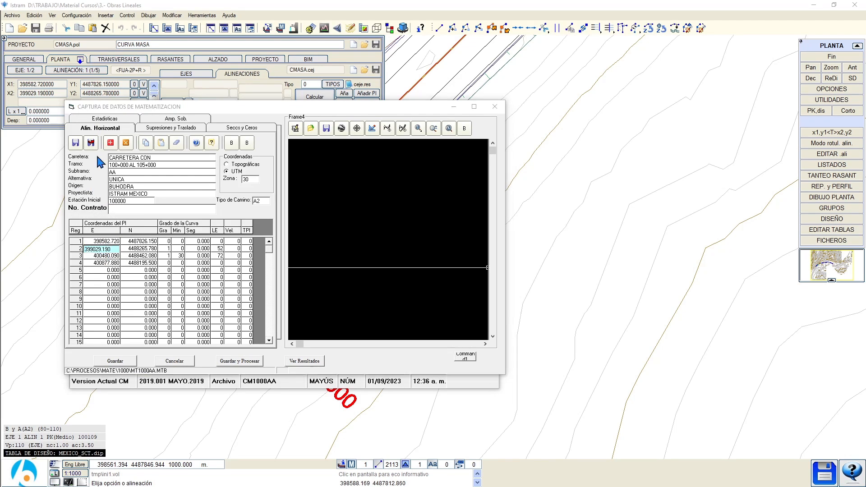
- Locate the first curve's vertex in Istram's plan and check its coordinates against PI record 2 in Curva Masa PC
left_click(46, 105)
scroll(221, 284, "down", 2)
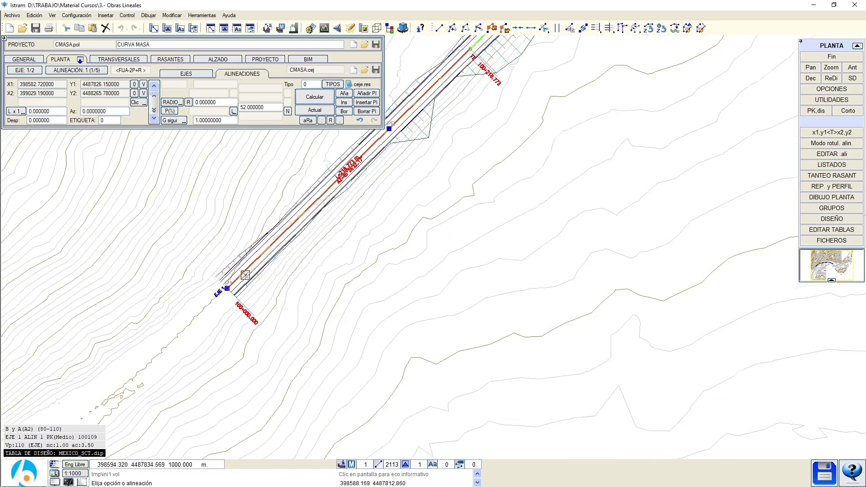
middle_click_drag(371, 181, 185, 432)
scroll(223, 369, "down", 2)
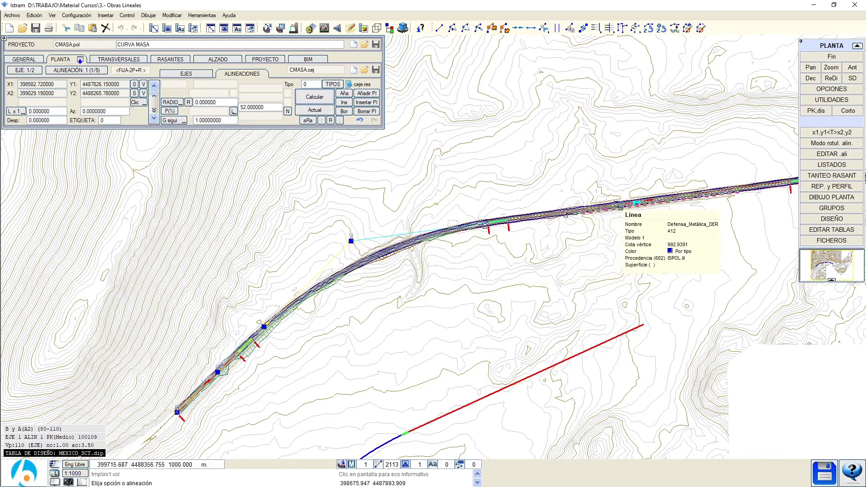
scroll(355, 251, "up", 1)
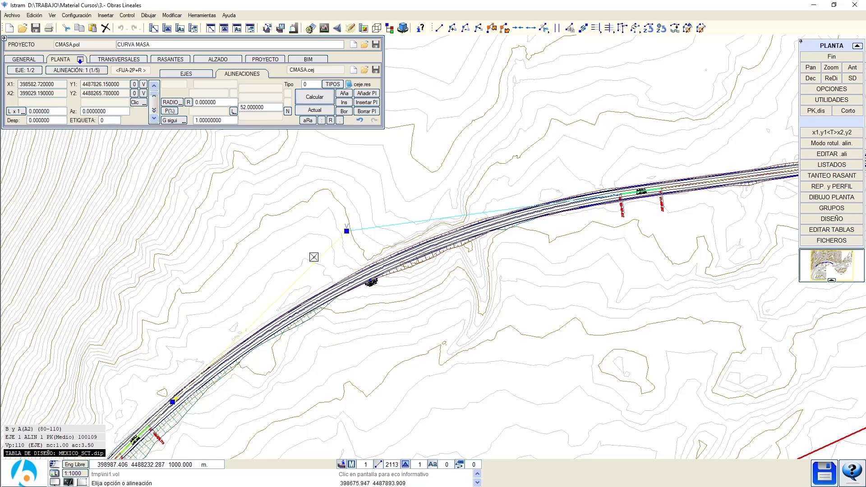
middle_click_drag(314, 257, 179, 282)
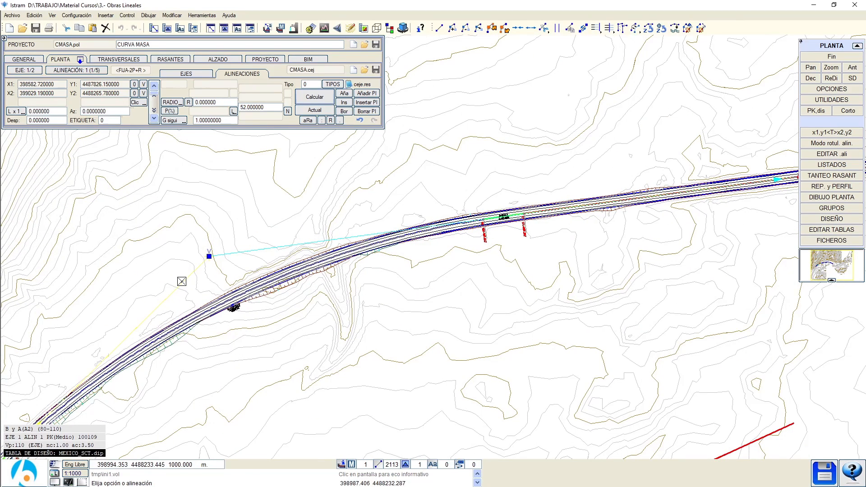
key("alt+Tab")
left_click_drag(242, 110, 410, 107)
left_click_drag(288, 249, 207, 250)
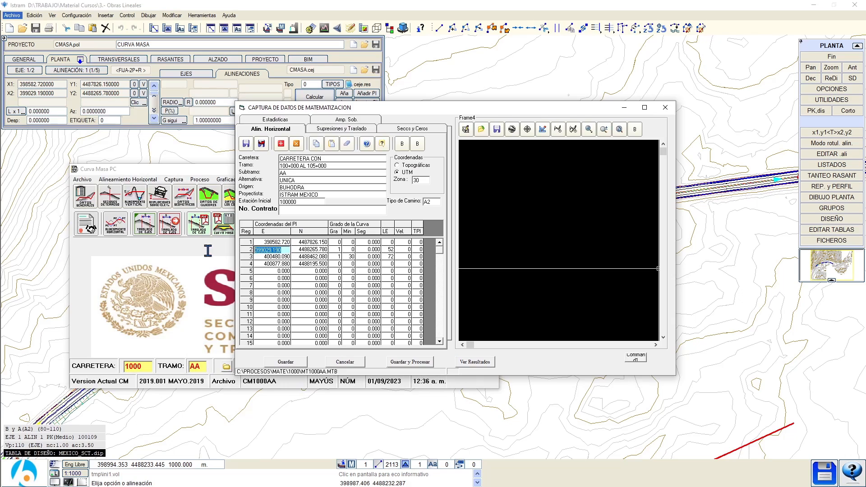
left_click(308, 251)
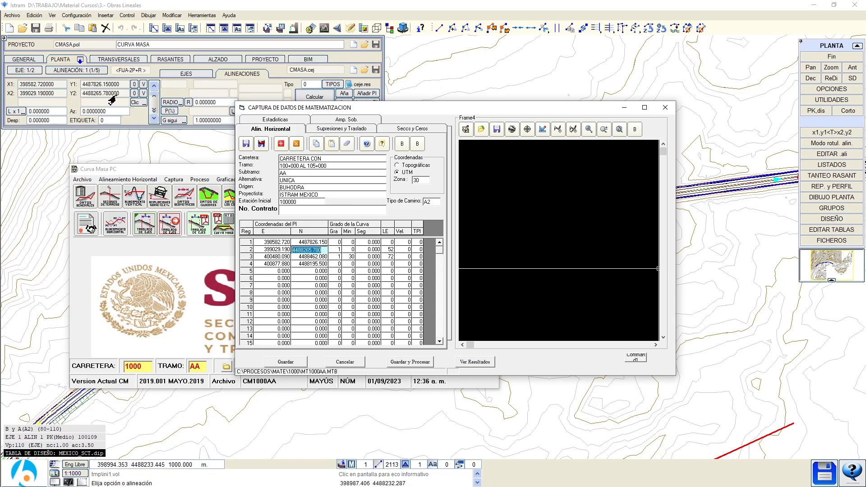
- Display alignment 2 in Istram and compare its curve degree with PI record 2 in Curva Masa PC, checking the equivalent radius
left_click(214, 90)
left_click(155, 119)
key("alt+Tab")
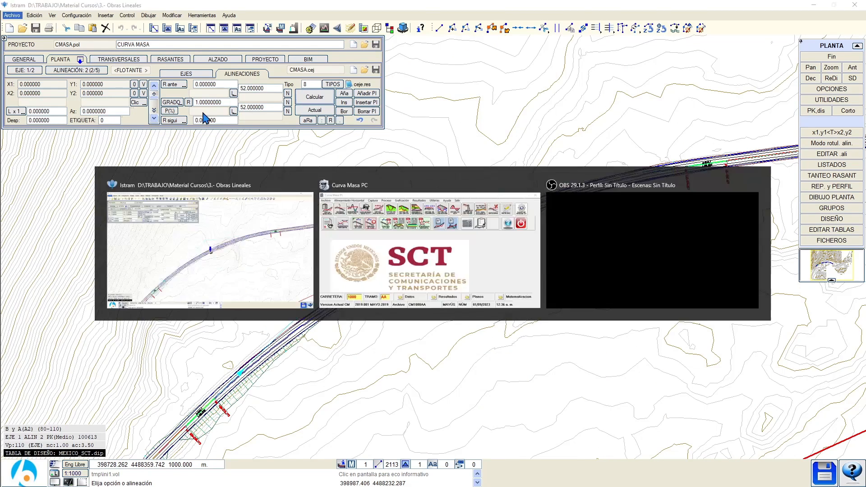
left_click(334, 250)
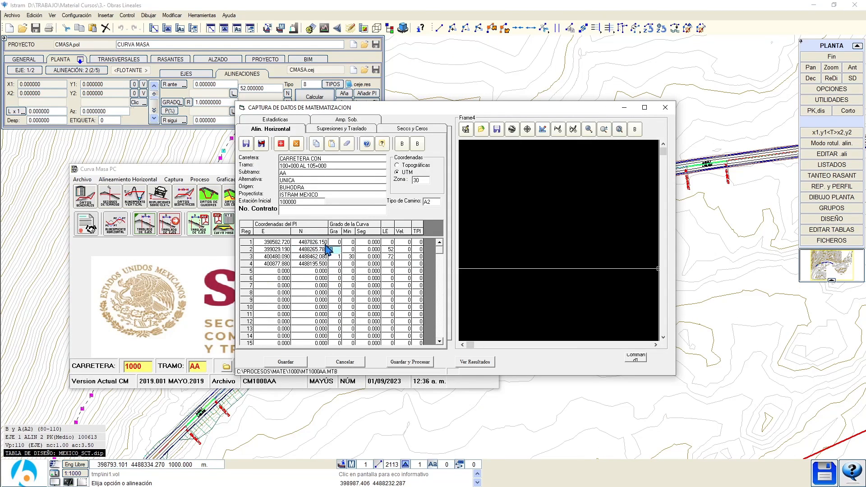
left_click(195, 116)
mouse_move(193, 103)
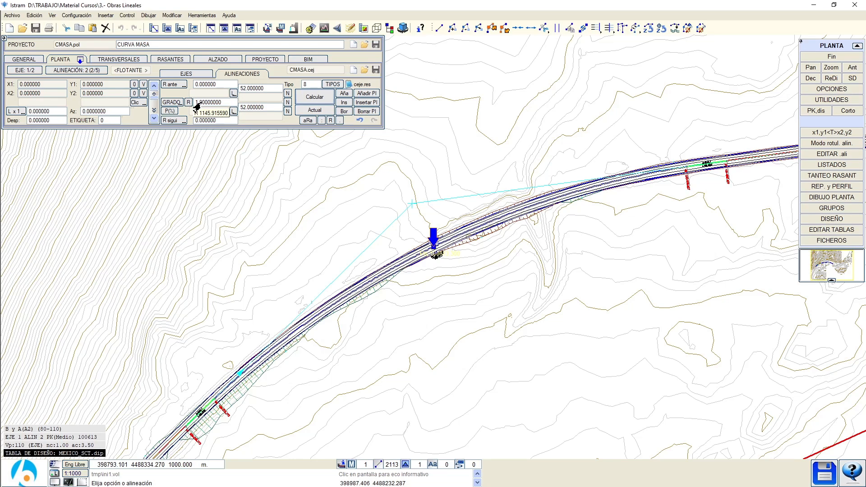
- Return to Curva Masa PC and review the curve degrees, minutes, seconds and LE length of PI record 2
key("alt+Tab")
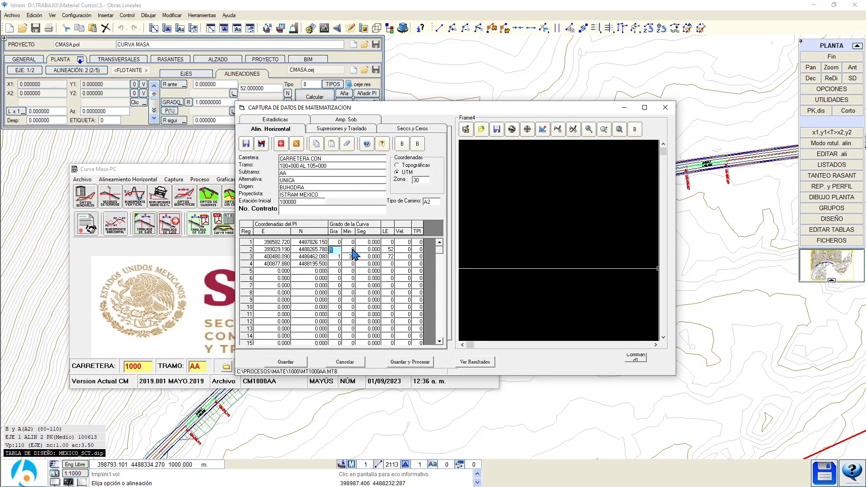
left_click(351, 249)
left_click(349, 248)
left_click(367, 249)
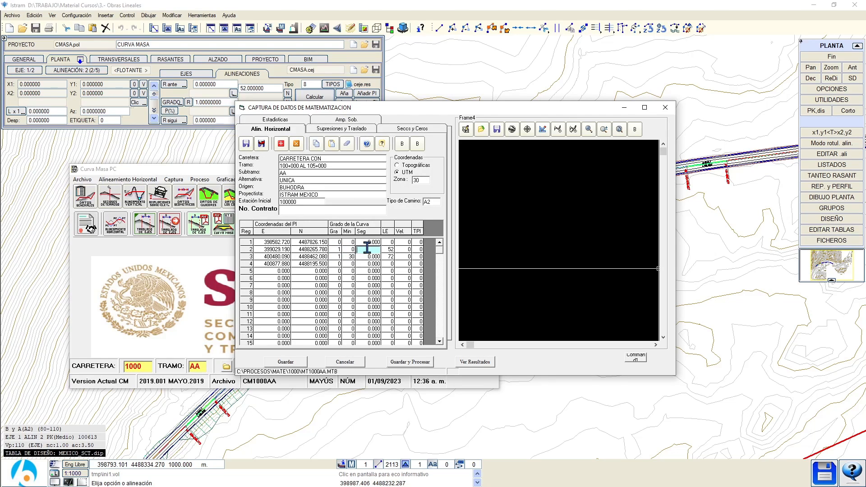
left_click(338, 248)
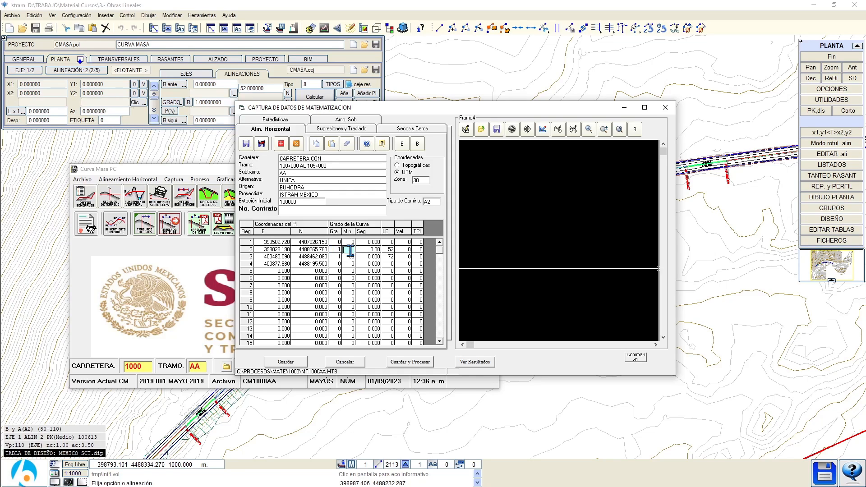
left_click(393, 249)
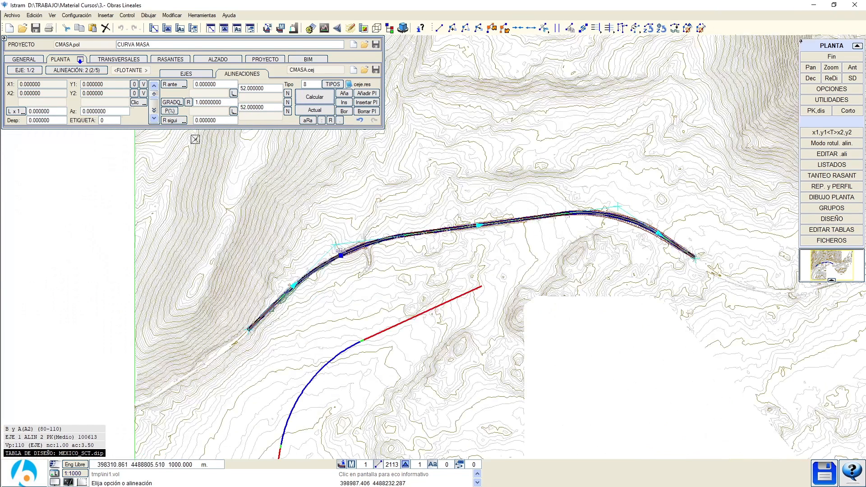
- Inspect the coordinates and curve data of alignments 3, 5 and 4 of axis 1 in Istram
left_click(458, 227)
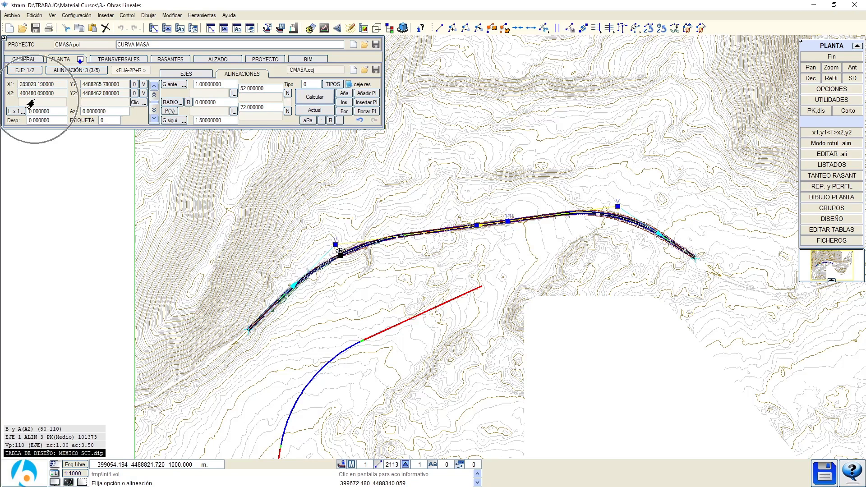
left_click(678, 245)
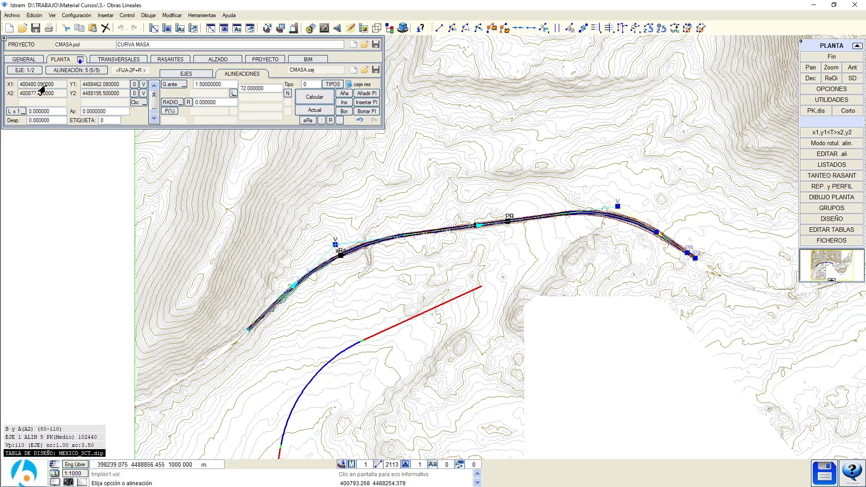
left_click(610, 217)
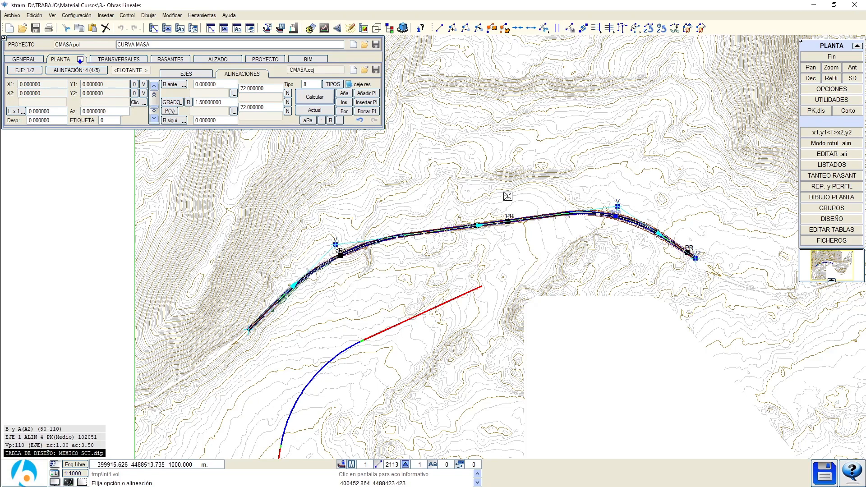
- Review the curve degrees, minutes and seconds of PI record 3 in Curva Masa PC against alignment 4 in Istram
key("alt+Tab")
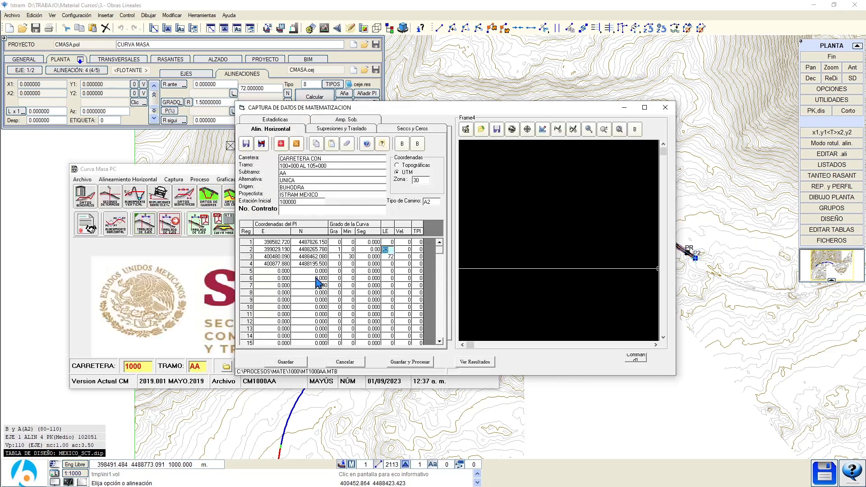
left_click(340, 257)
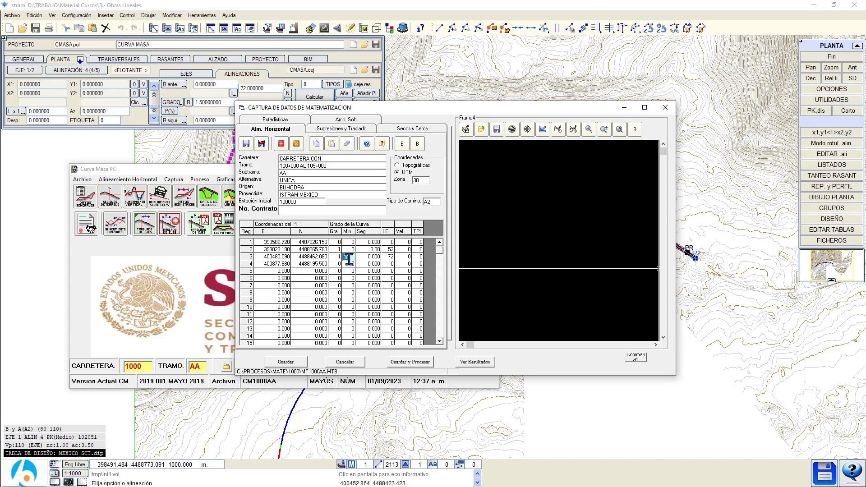
left_click(348, 257)
left_click(368, 256)
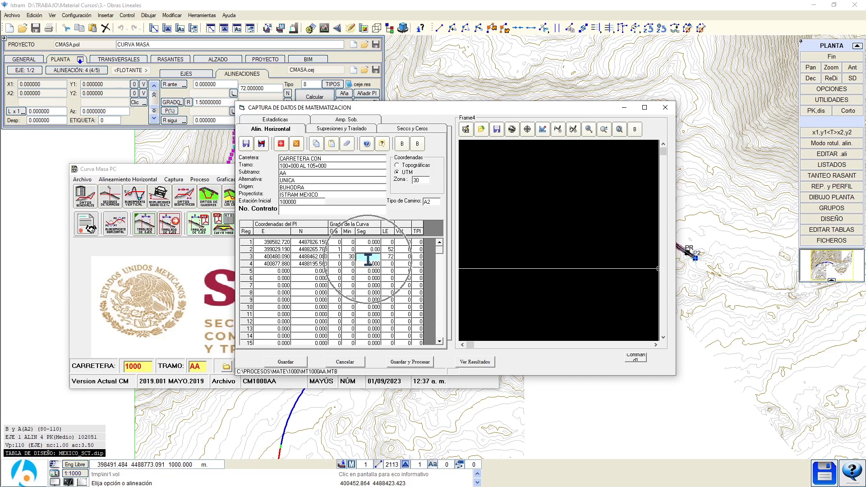
left_click(132, 107)
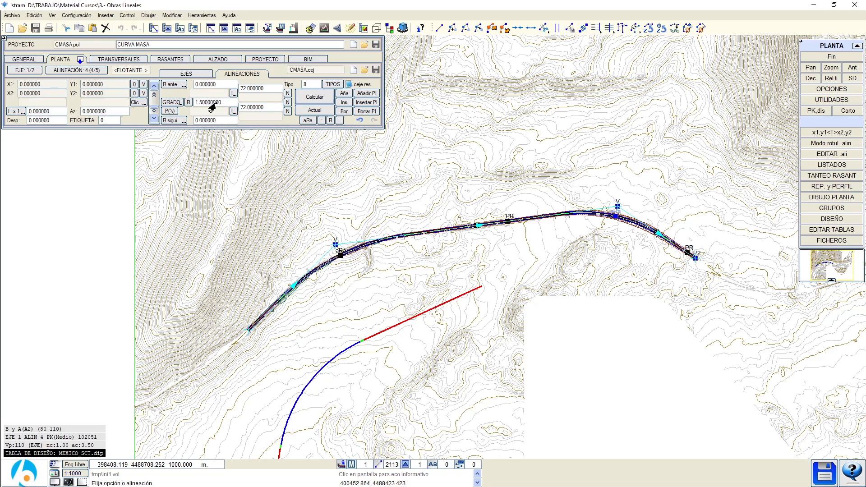
key("alt+Tab")
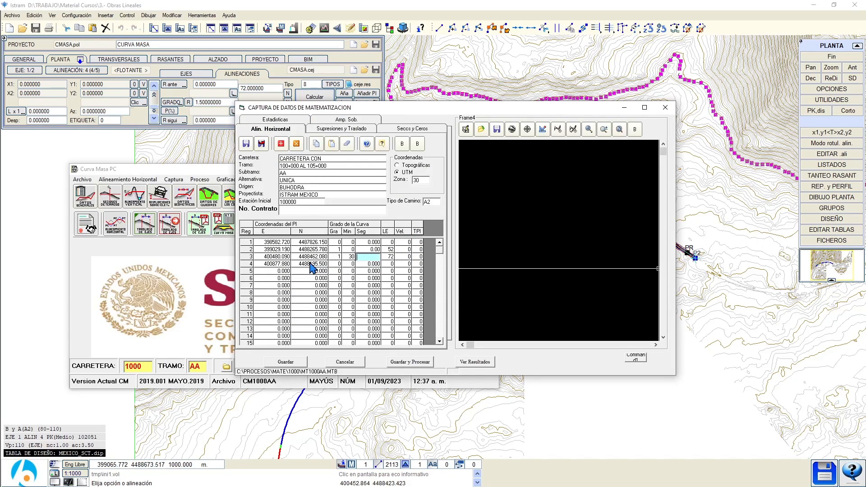
- Display alignment 5 in Istram and compare its coordinates with PI records 3 and 4 in Curva Masa PC
left_click(154, 118)
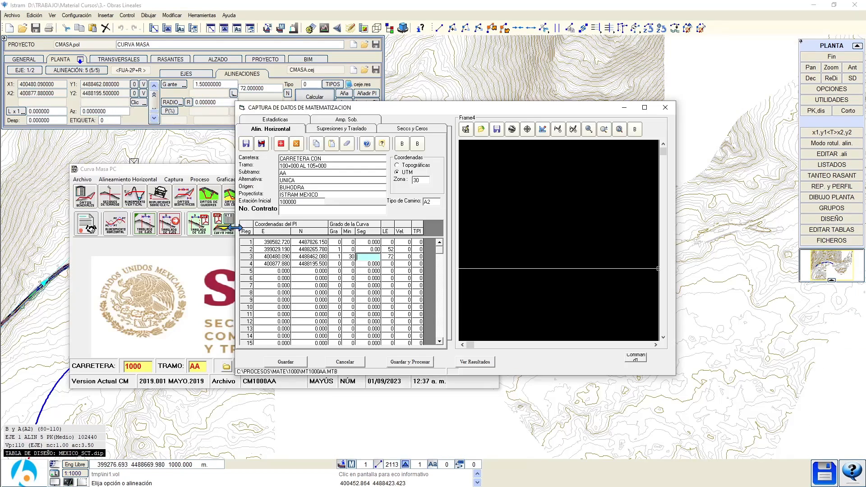
left_click(278, 257)
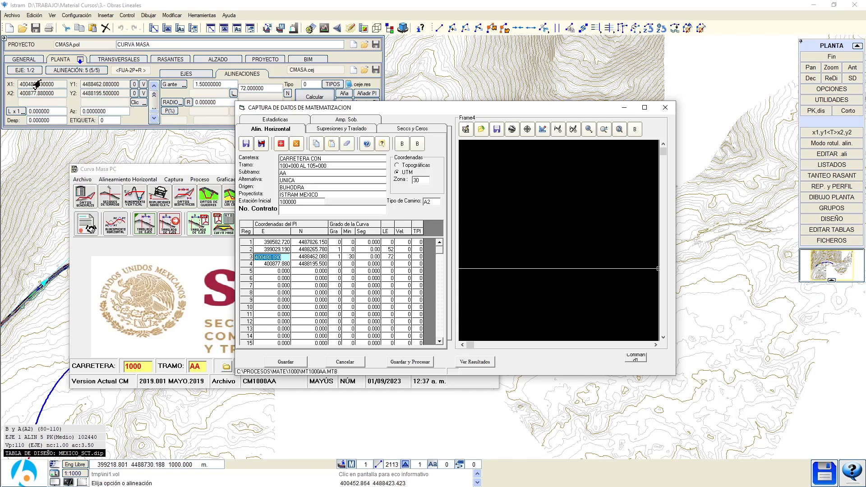
left_click(273, 264)
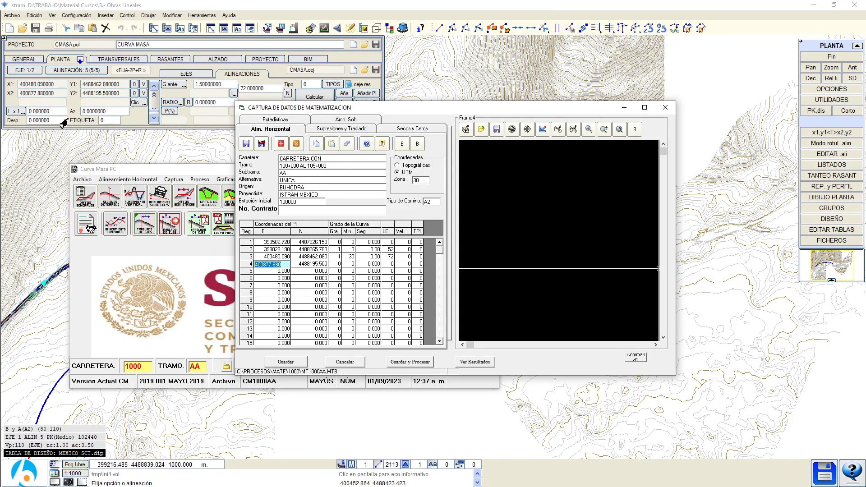
left_click(308, 256)
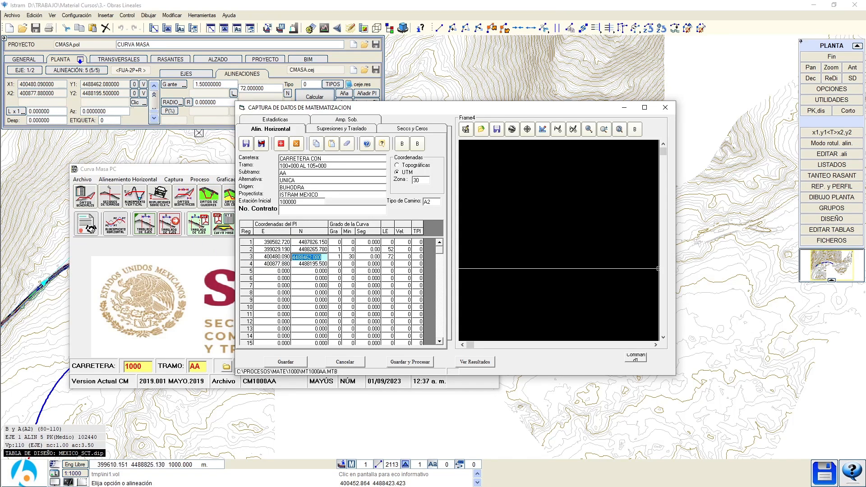
- Switch alignment 5's coordinates to keyboard entry in Istram and check its X1, Y1 and Y2 values against Curva Masa PC
left_click(144, 112)
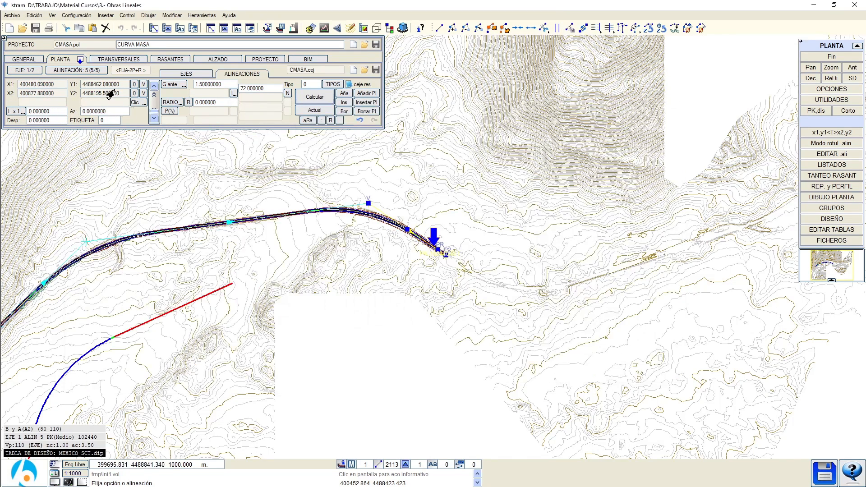
left_click(135, 103)
left_click(49, 85)
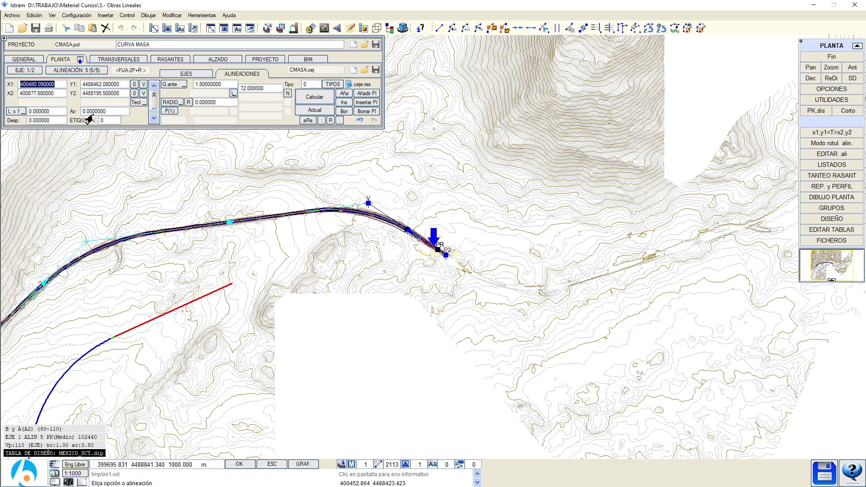
key("alt+Tab")
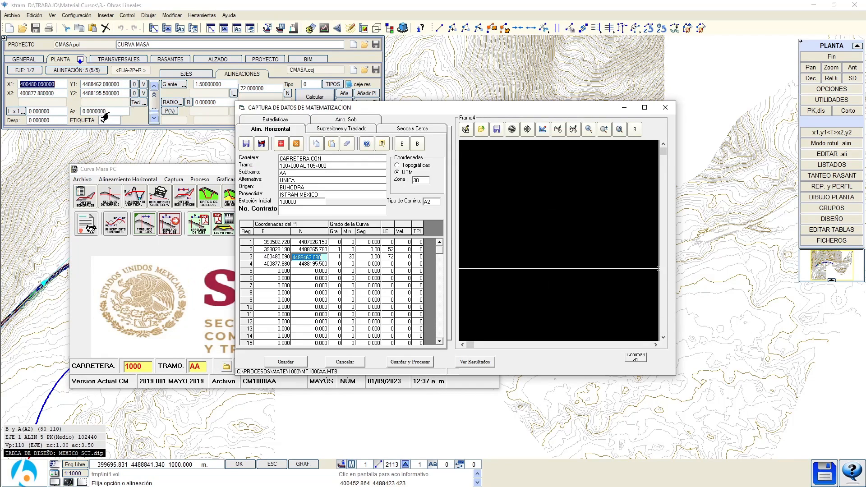
left_click(98, 85)
key("alt+Tab")
left_click(277, 265)
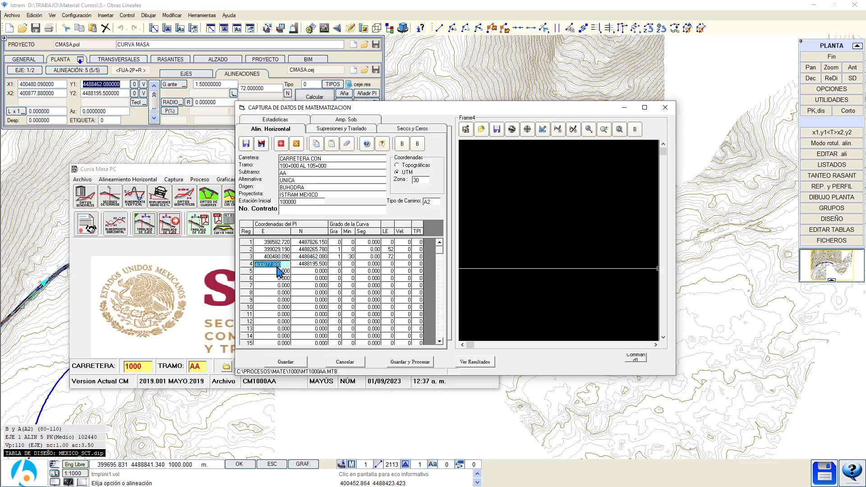
key("alt+Tab")
left_click(100, 93)
key("alt+Tab")
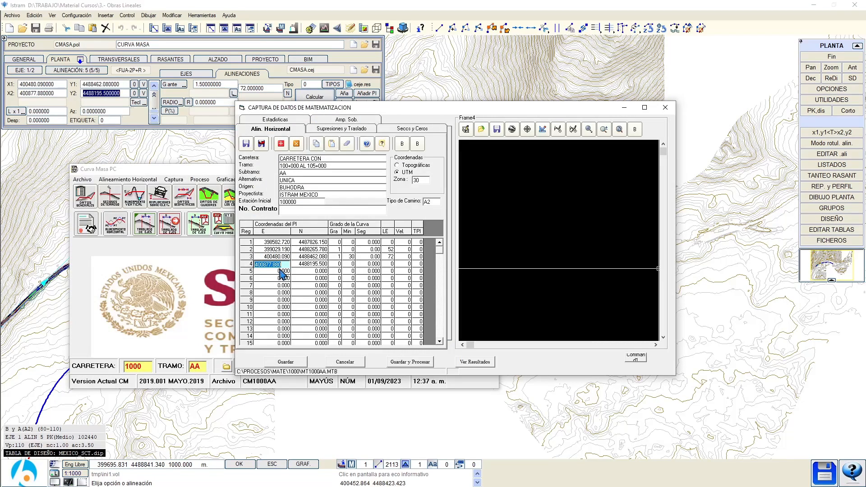
- Copy alignment 5's Y2 coordinate in Istram and return to PI record 4's coordinate and curve degree cells in Curva Masa PC
key("alt+Tab")
right_click(113, 95)
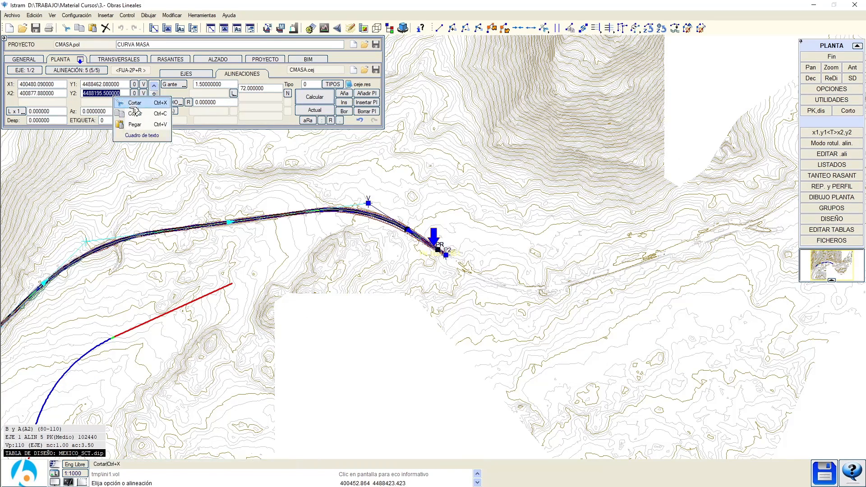
left_click(130, 113)
key("alt+Tab")
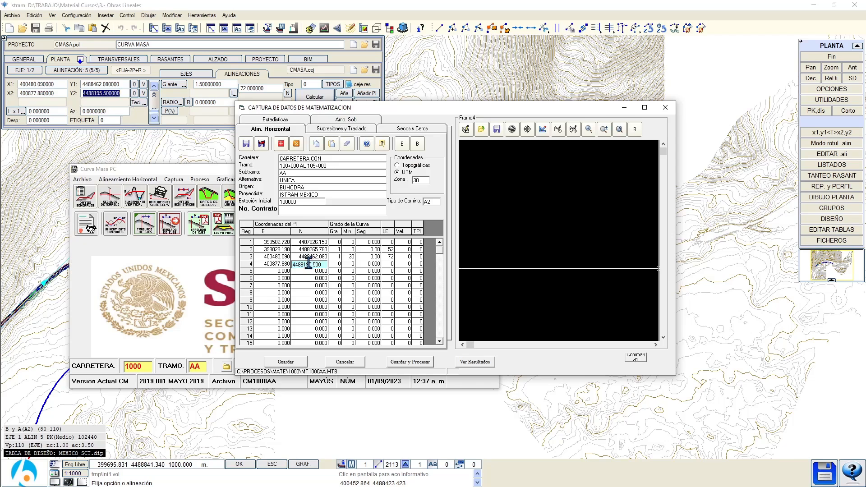
left_click(335, 258)
left_click(334, 265)
key("Return")
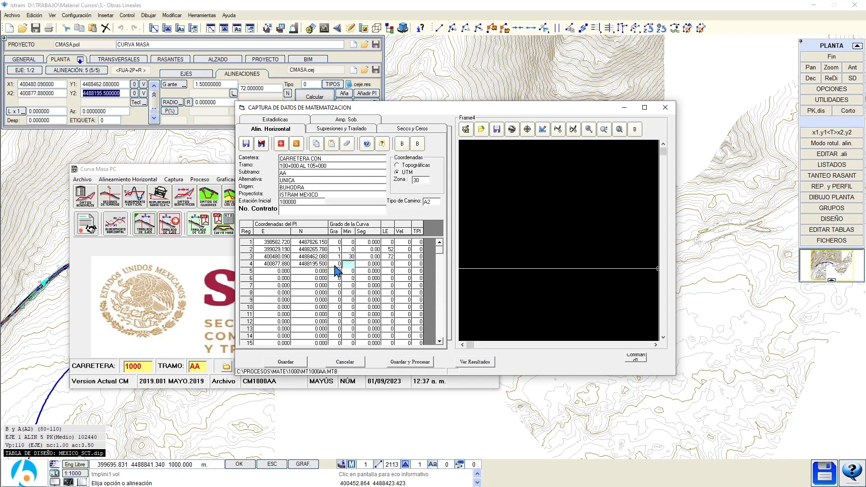
- Switch to Istram and open the country export options in the Alzado listings
left_click(180, 128)
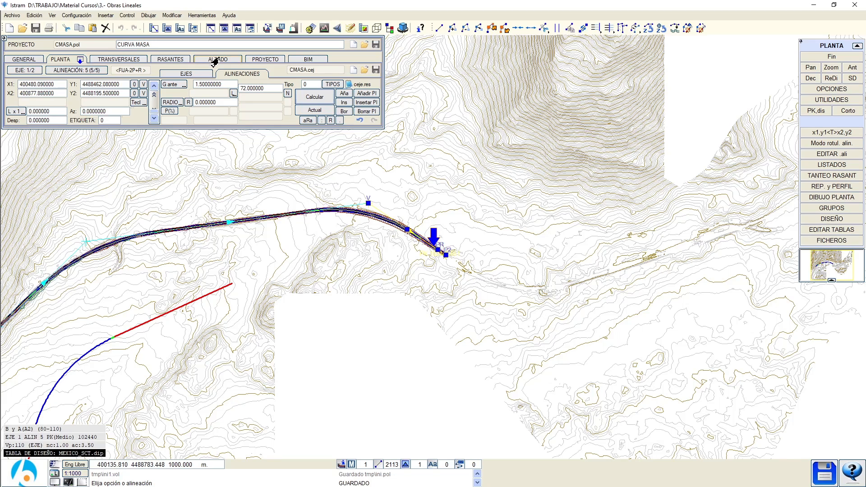
left_click(238, 59)
left_click(238, 60)
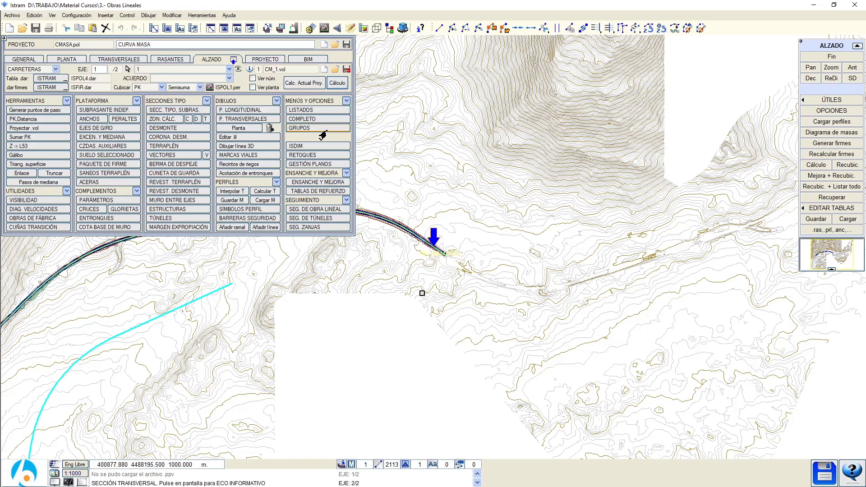
left_click(300, 111)
left_click(302, 174)
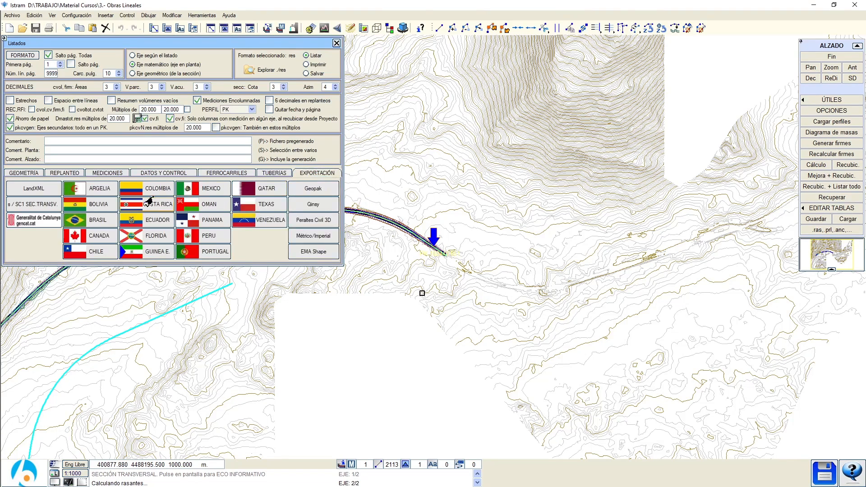
- Look through the Ecuador and Mexico export reports, and return to the axis alignments in Planta
left_click(149, 220)
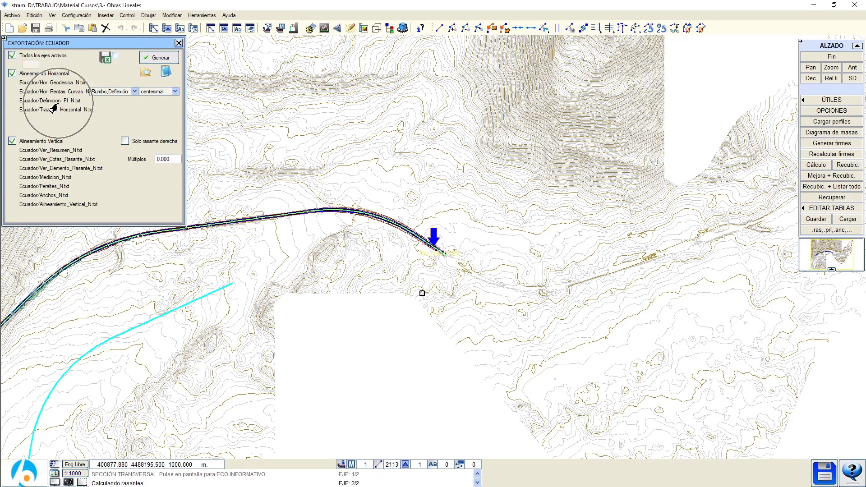
left_click(178, 43)
left_click(204, 189)
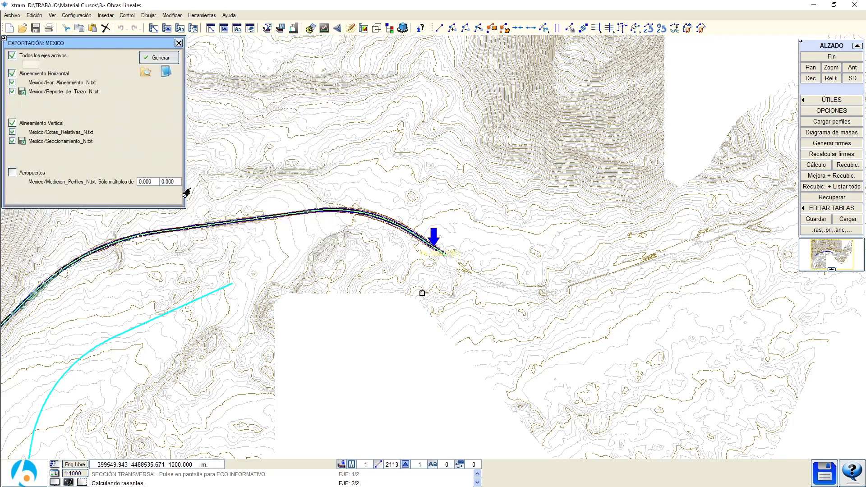
left_click(178, 42)
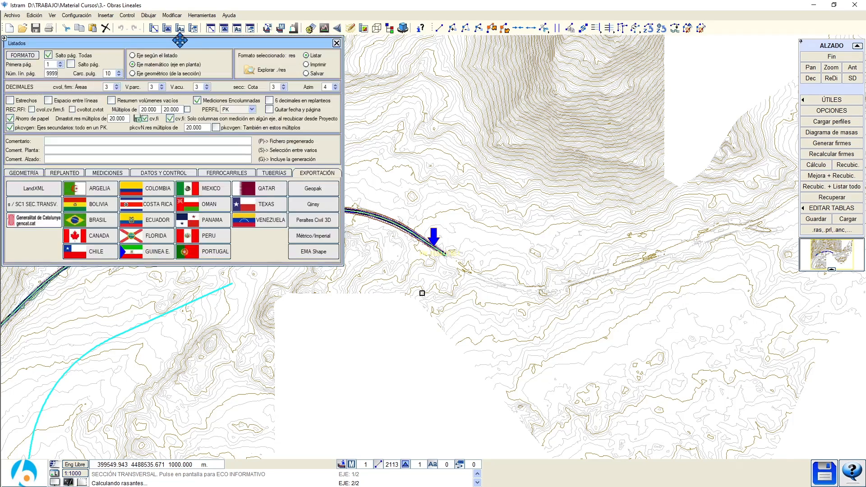
left_click(336, 43)
left_click(69, 60)
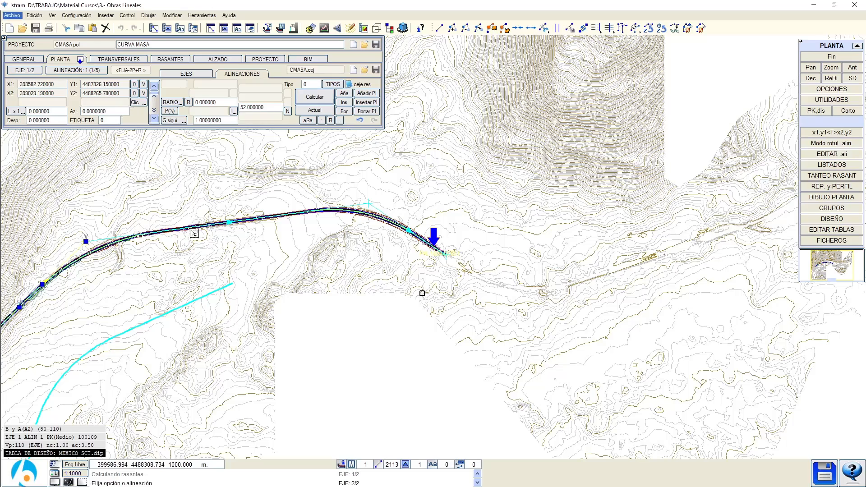
- Save and process the horizontal alignment in Curva Masa PC and draw it in the preview
key("alt+Tab")
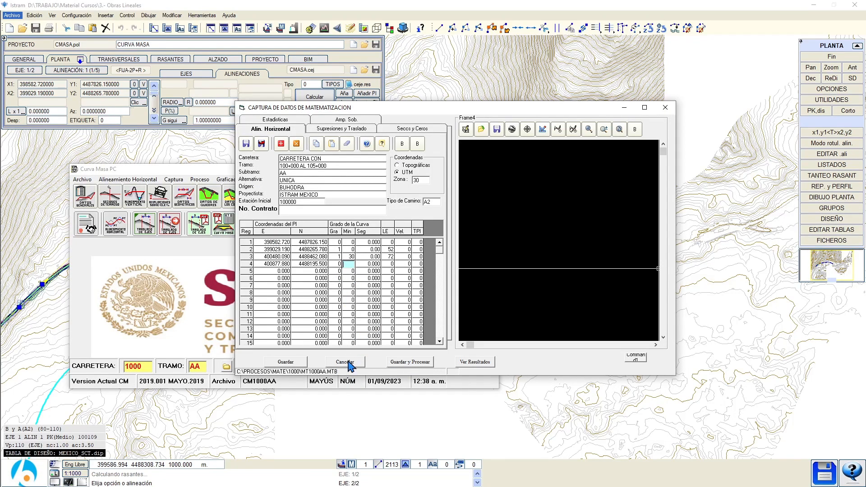
left_click(407, 365)
key("ctrl")
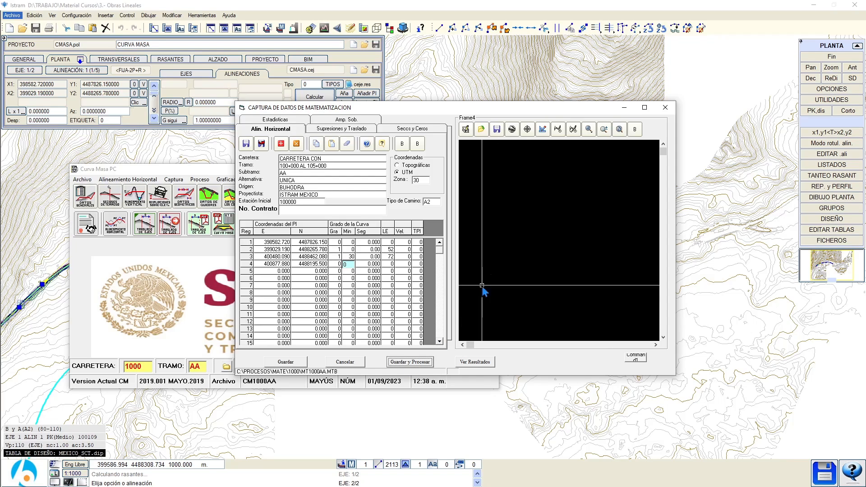
left_click(541, 130)
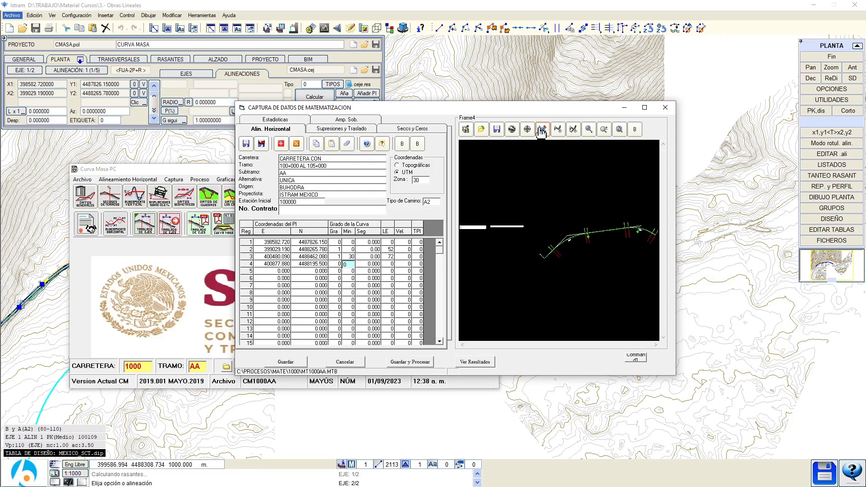
- Examine the start station and the first curve's TE and EC stations in the Curva Masa PC drawing
scroll(571, 248, "up", 3)
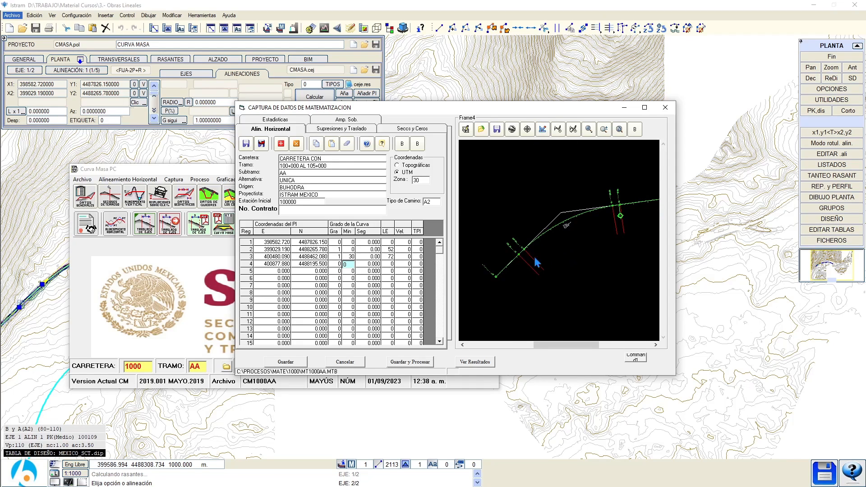
scroll(518, 266, "up", 2)
scroll(495, 272, "up", 1)
middle_click_drag(495, 272, 538, 269)
scroll(504, 316, "up", 2)
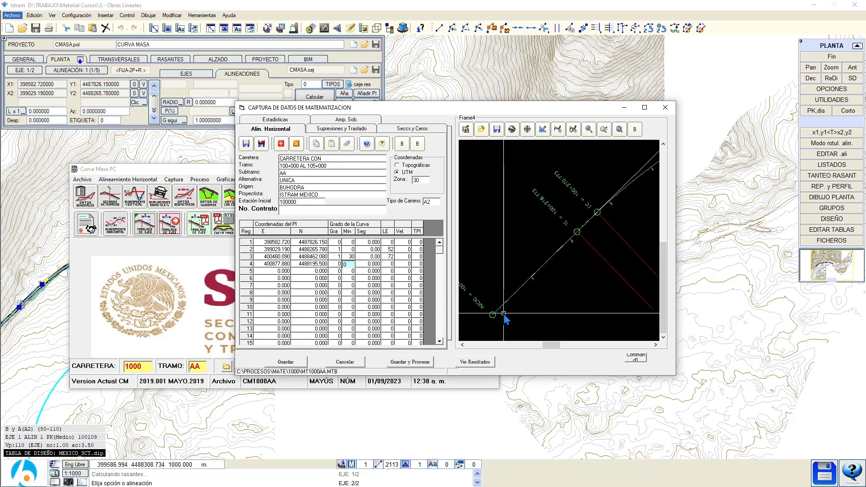
middle_click_drag(504, 315, 554, 313)
scroll(500, 297, "up", 1)
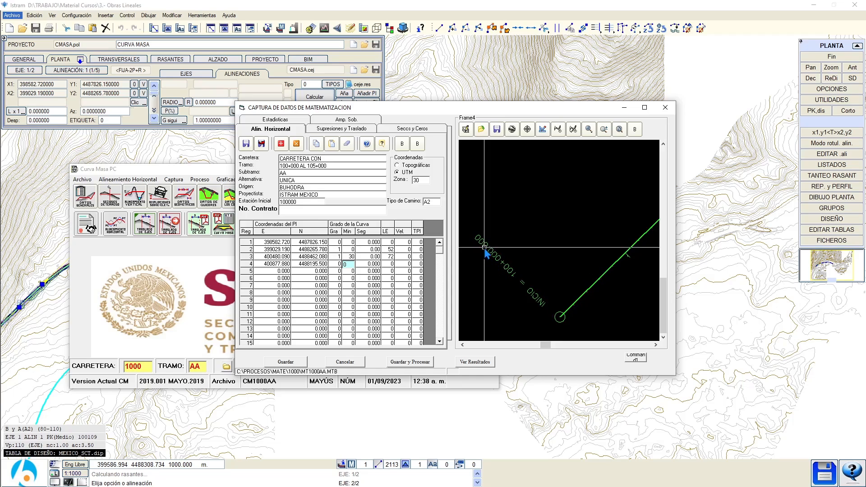
scroll(501, 279, "down", 1)
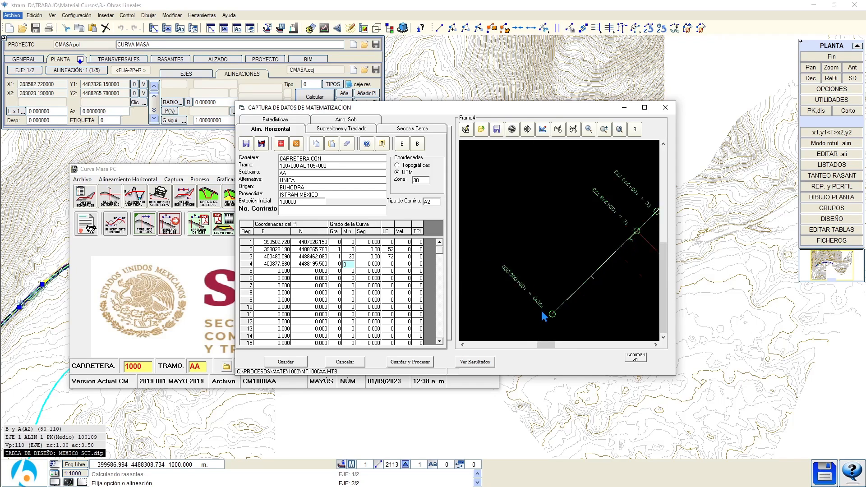
mouse_move(615, 251)
middle_mouse_down()
mouse_move(556, 260)
mouse_move(577, 268)
middle_mouse_up()
scroll(559, 251, "up", 4)
- Locate the first curve's TE and EC stations in Istram's plan and compare them with the Curva Masa PC drawing
left_click(65, 197)
scroll(216, 249, "down", 1)
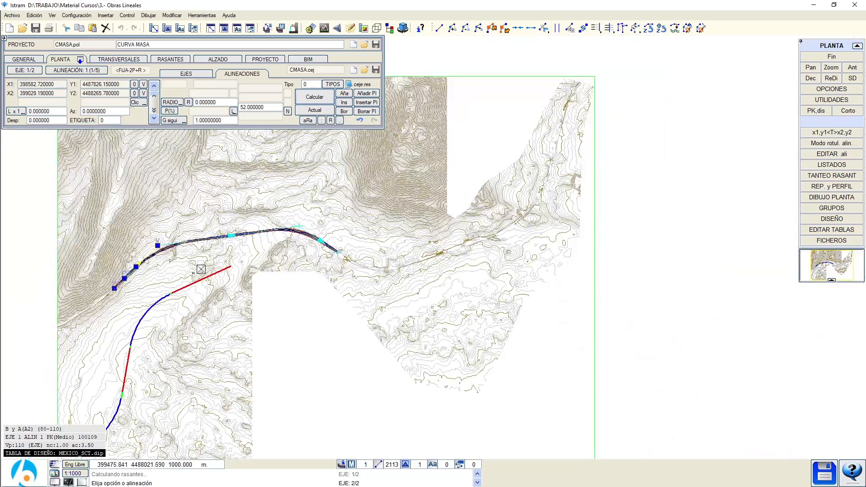
scroll(109, 274, "up", 1)
scroll(162, 258, "up", 5)
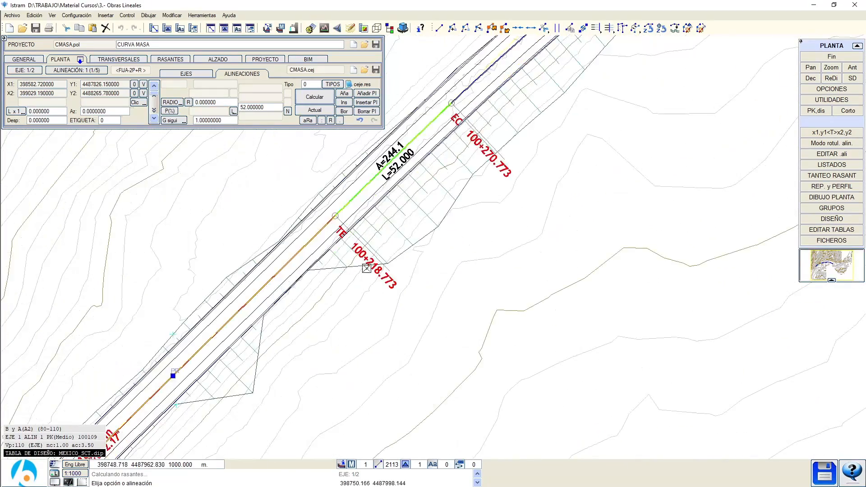
middle_click_drag(413, 251, 350, 315)
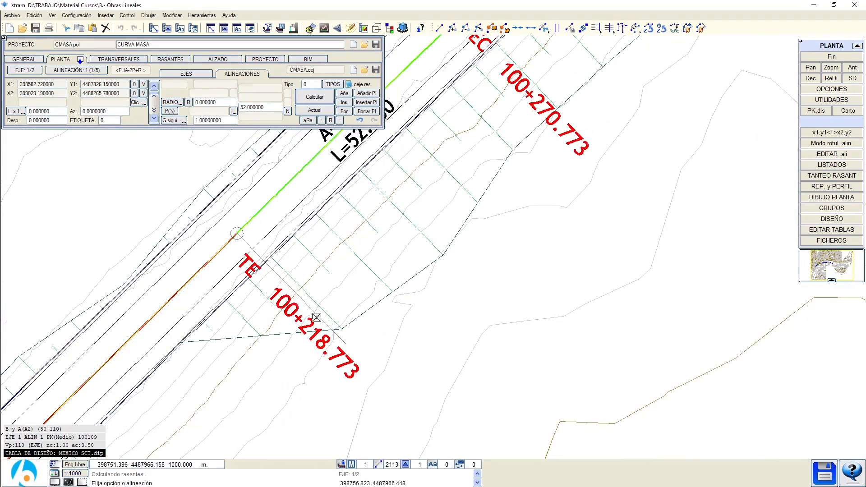
key("alt+Tab")
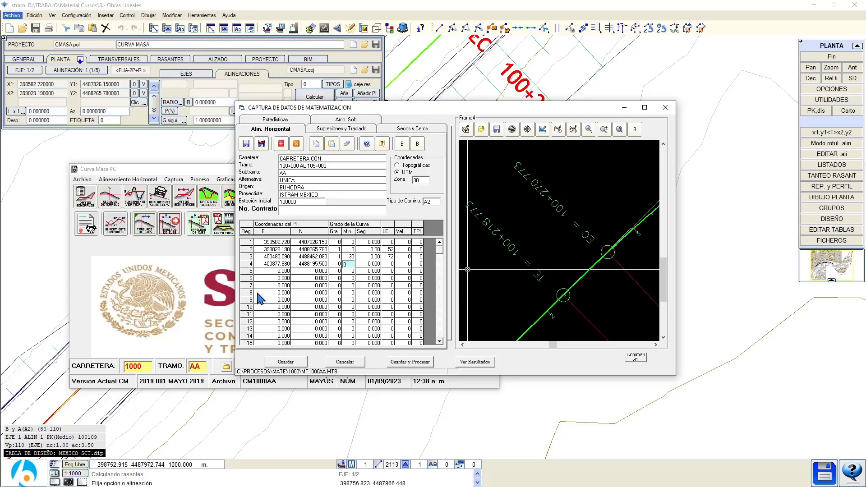
- Compare the first curve's TE and EC stations in Istram's plan with those in the Curva Masa PC drawing
key("alt+Tab")
scroll(228, 213, "up", 4)
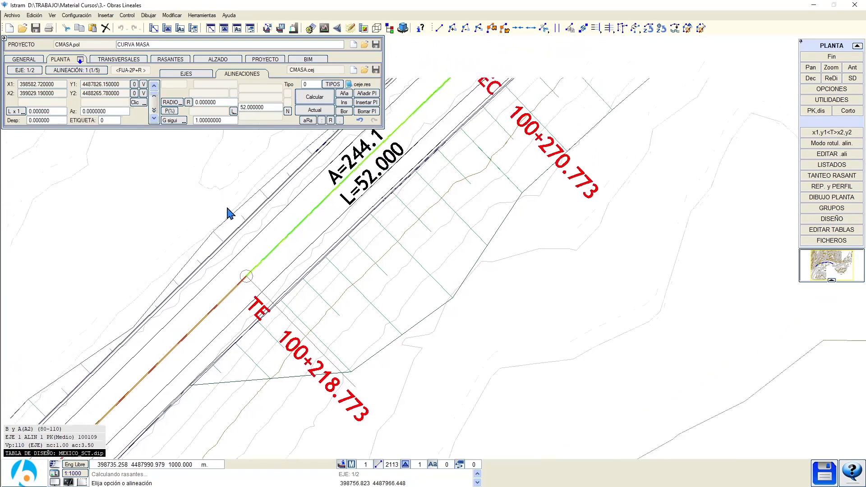
middle_click_drag(481, 244, 538, 206)
key("alt+Tab")
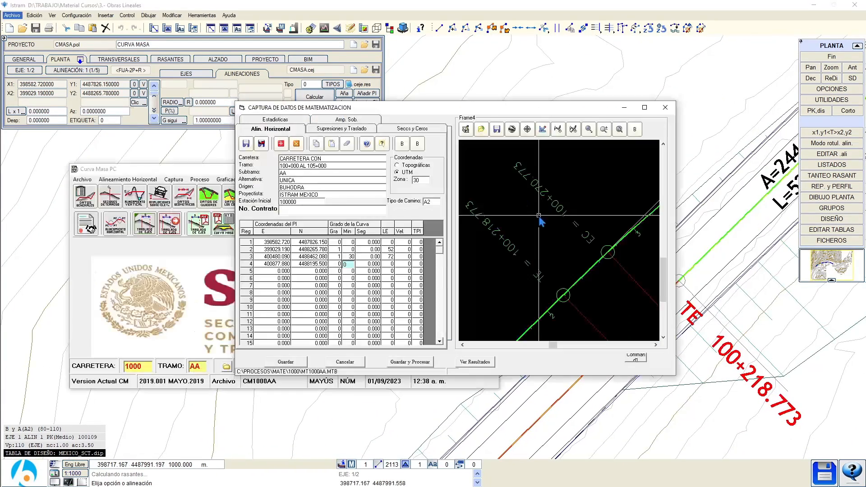
key("ctrl")
key("ctrl")
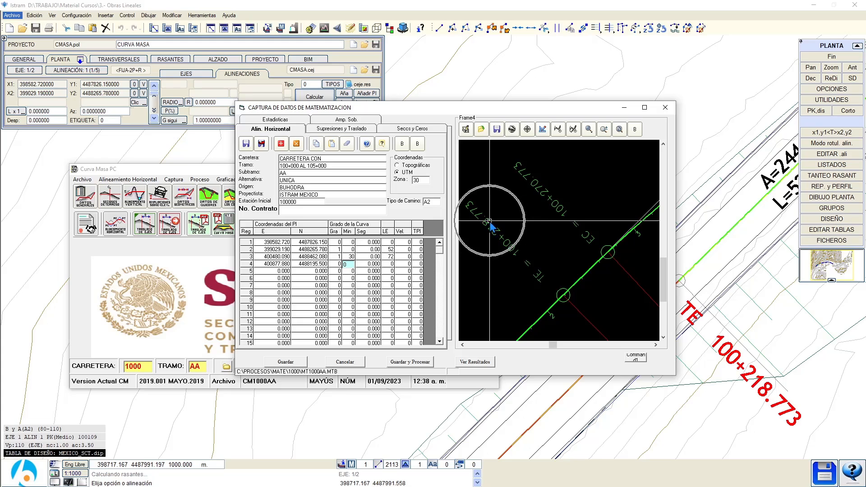
- Locate the first curve's CE and ET stations in the Curva Masa PC drawing
scroll(488, 221, "down", 3)
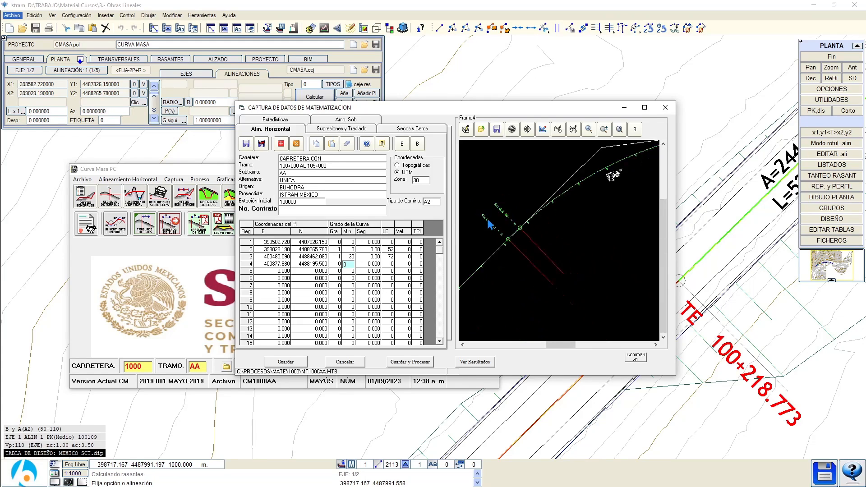
scroll(506, 223, "down", 5)
scroll(588, 202, "up", 6)
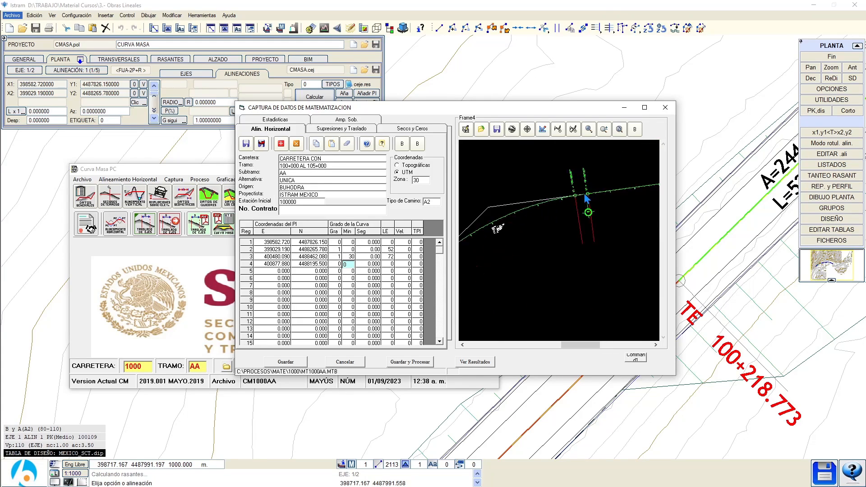
mouse_move(588, 185)
middle_mouse_down()
mouse_move(592, 211)
mouse_move(574, 183)
middle_mouse_up()
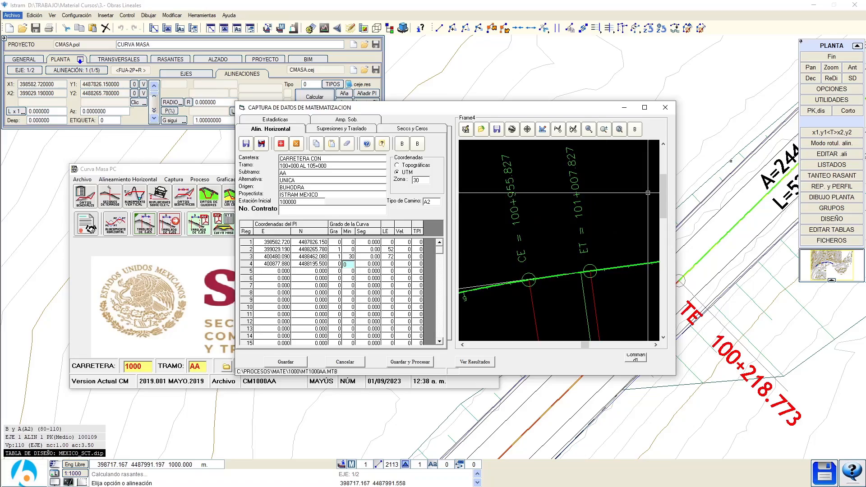
- Find the first curve's CE and ET stations in Istram's plan and compare them with the Curva Masa PC drawing
left_click(636, 356)
middle_click_drag(657, 126, 323, 308)
middle_click_drag(587, 164, 274, 273)
scroll(445, 230, "up", 4)
middle_click_drag(366, 296, 519, 219)
scroll(497, 245, "up", 2)
scroll(541, 231, "down", 1)
middle_click_drag(497, 245, 685, 347)
key("alt+Tab")
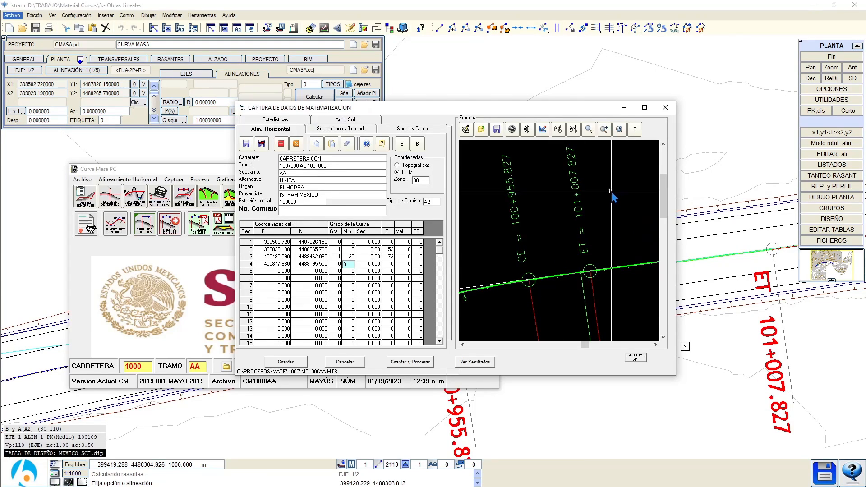
- Locate the second curve's TE and EC stations in the Curva Masa PC drawing and compare them with Istram's plan
scroll(560, 239, "down", 5)
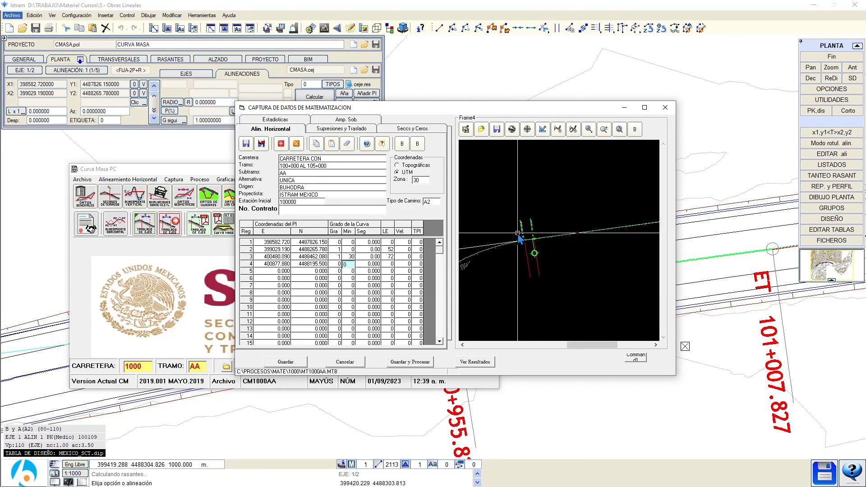
scroll(560, 244, "up", 5)
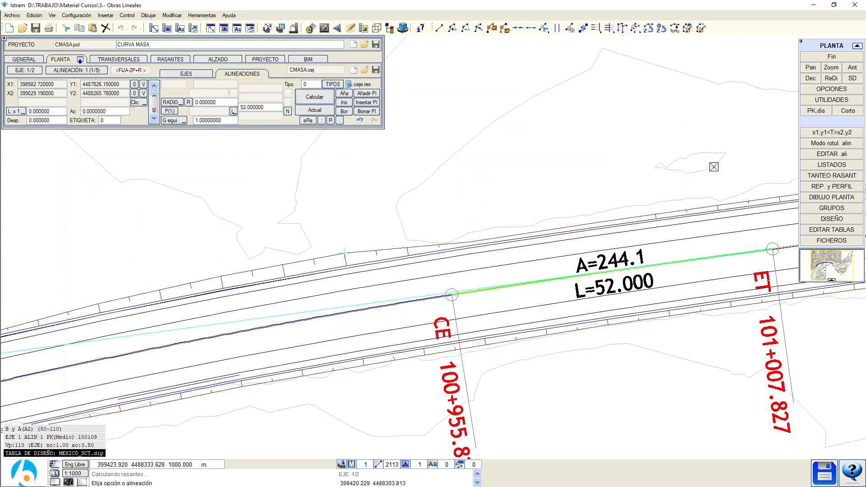
scroll(363, 241, "down", 5)
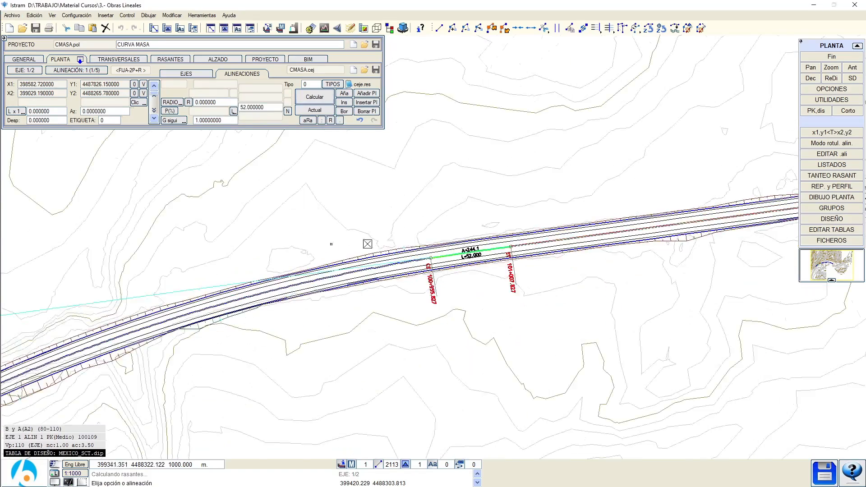
scroll(472, 251, "up", 6)
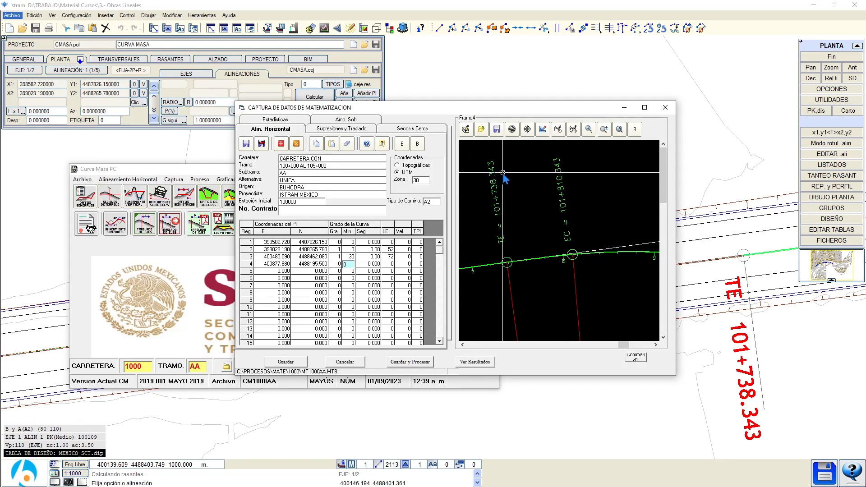
scroll(570, 184, "up", 2)
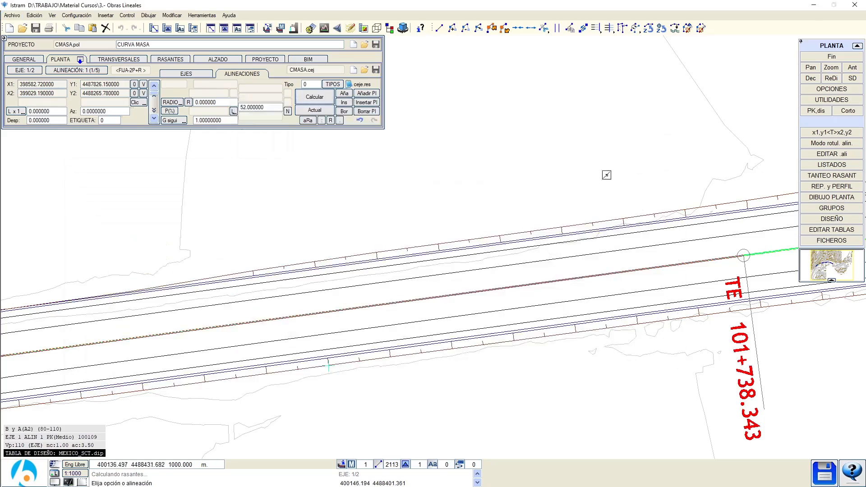
- Select the last alignment in Istram's plan and locate the second curve's CE and ET stations
scroll(492, 281, "down", 5)
left_click(580, 309)
scroll(581, 310, "up", 5)
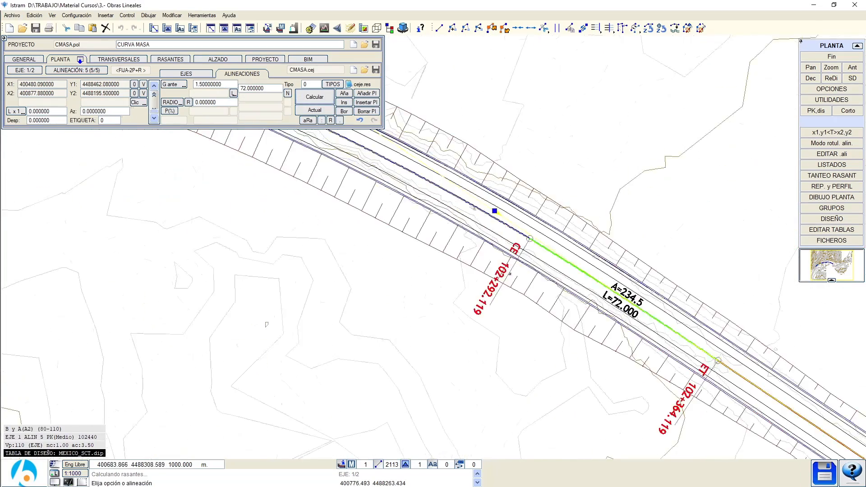
middle_click_drag(636, 356, 500, 218)
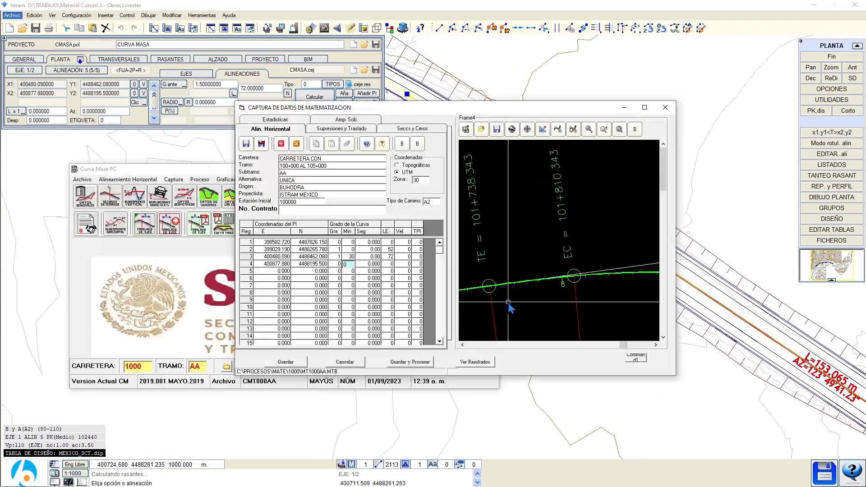
- Locate the second curve's CE and ET stations in the Curva Masa PC drawing
scroll(536, 272, "down", 5)
middle_click_drag(615, 280, 527, 217)
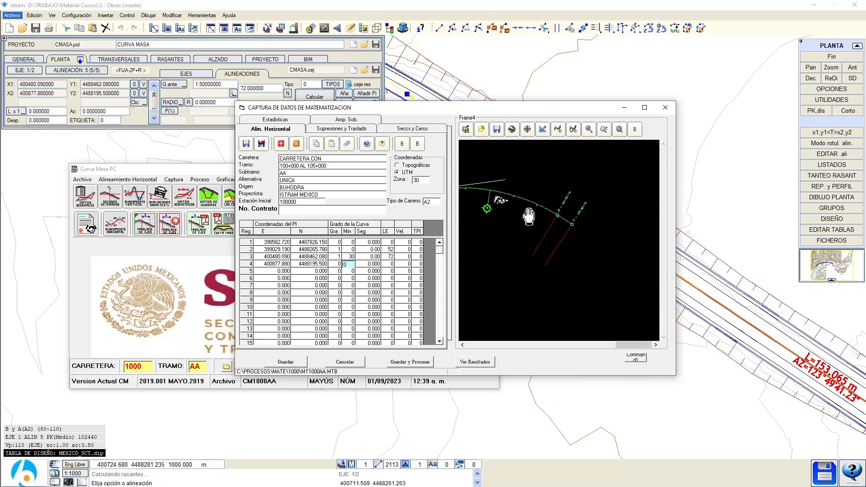
scroll(574, 236, "up", 4)
scroll(500, 203, "up", 1)
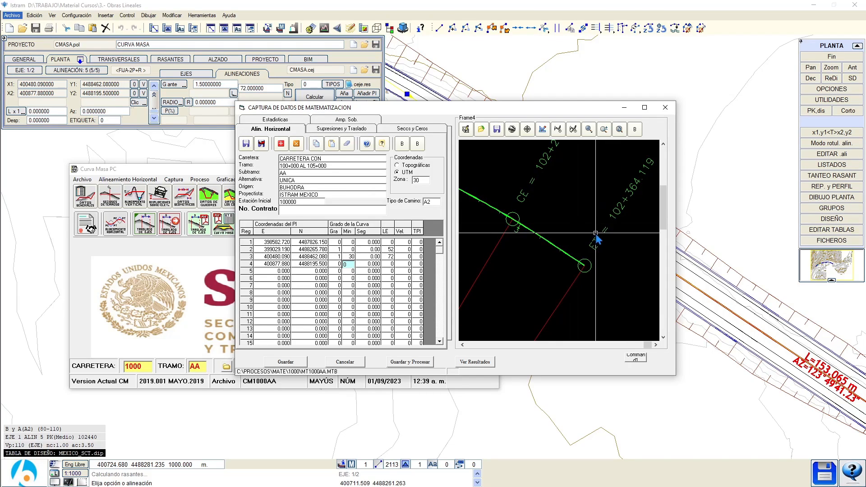
middle_click_drag(591, 229, 560, 244)
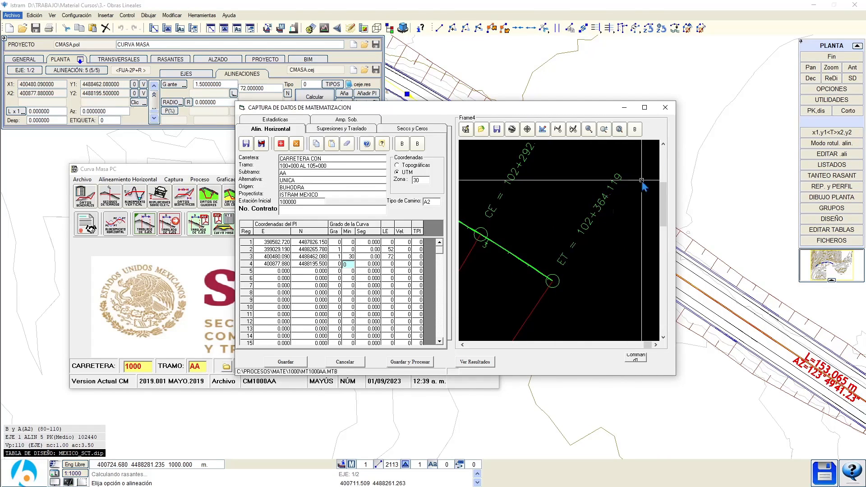
- Check the second curve's ET and CE station labels in Istram's plan against the Curva Masa PC drawing
key("alt+Tab")
scroll(531, 212, "down", 2)
scroll(590, 233, "up", 5)
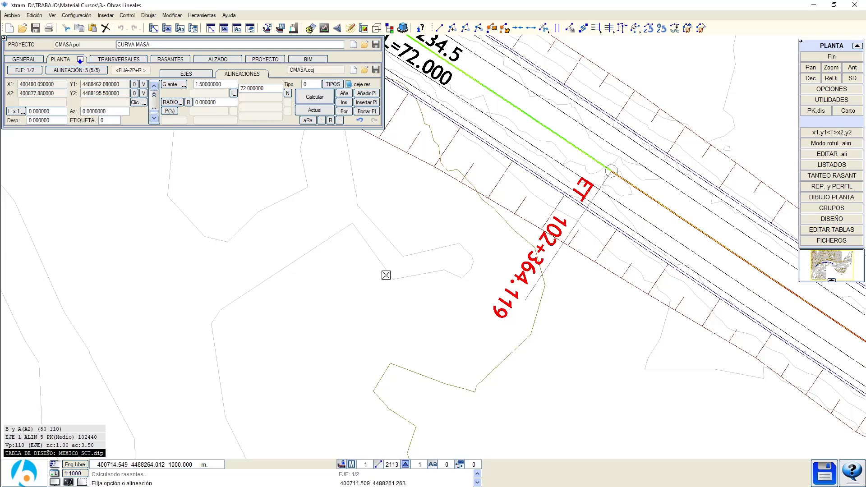
scroll(385, 275, "down", 2)
scroll(395, 196, "up", 2)
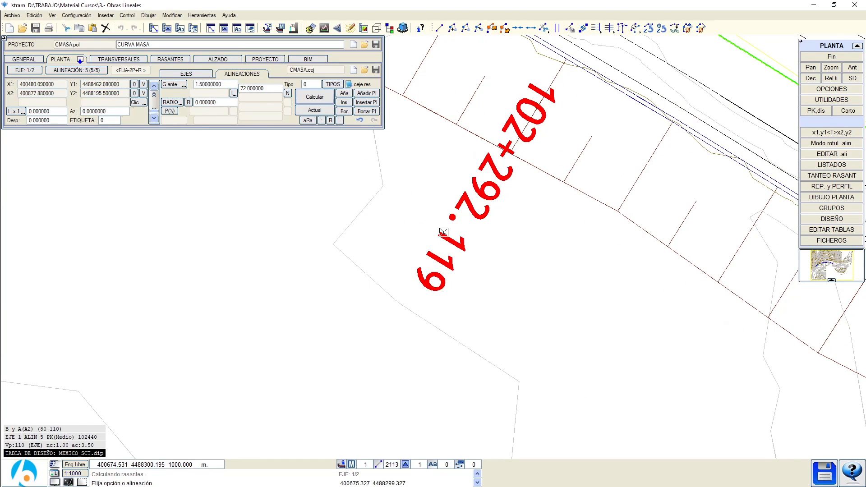
scroll(443, 232, "down", 5)
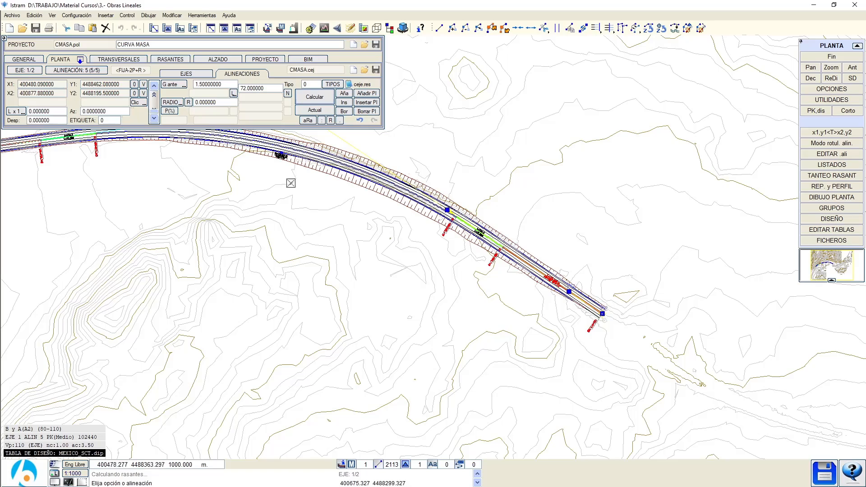
middle_click_drag(290, 182, 599, 273)
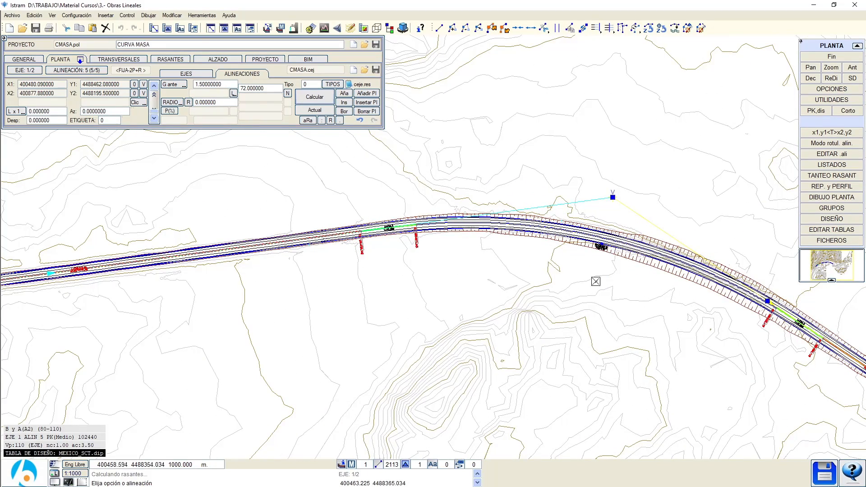
middle_click_drag(655, 309, 550, 257)
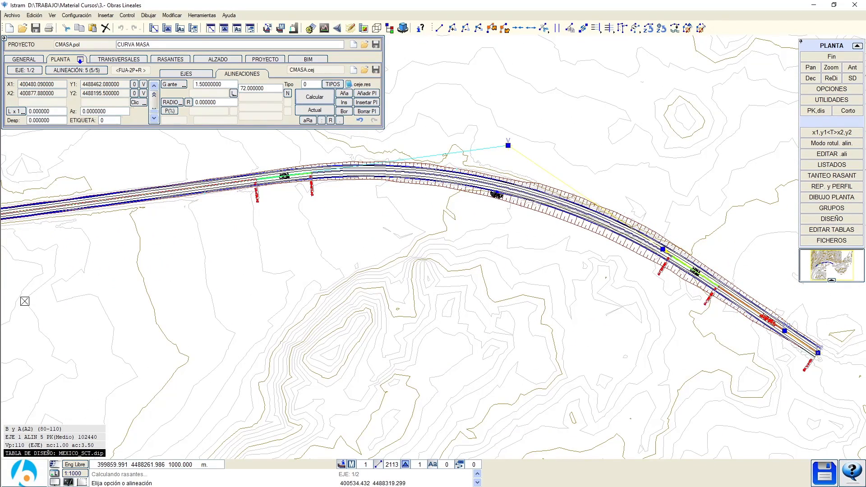
mouse_move(26, 303)
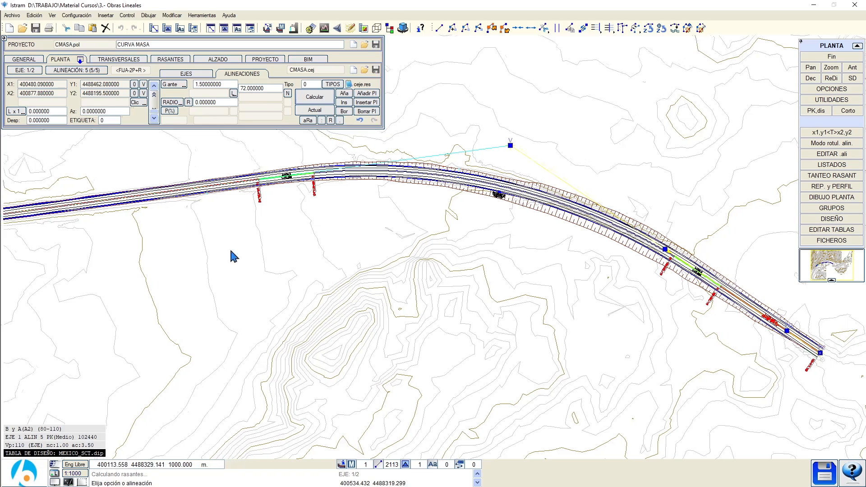
middle_click_drag(231, 253, 319, 269)
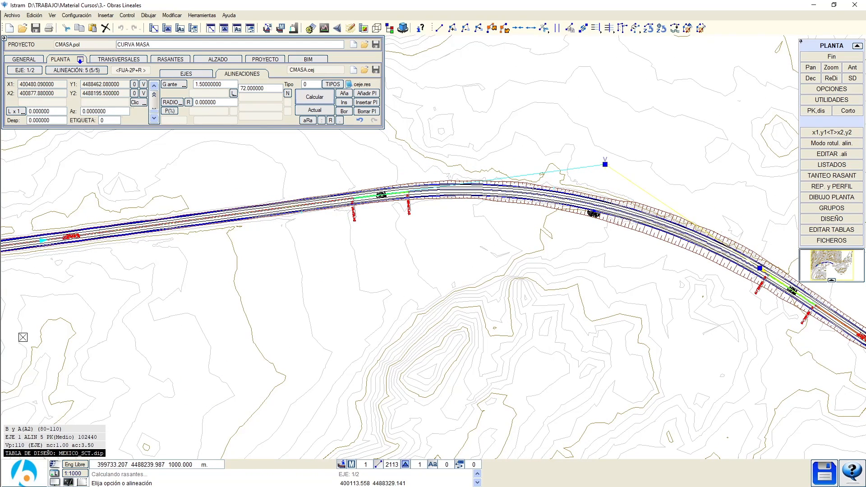
- Review the origin, curve and final station data in Curva Masa PC's horizontal alignment results report, and close it
mouse_move(22, 337)
key("alt+Tab")
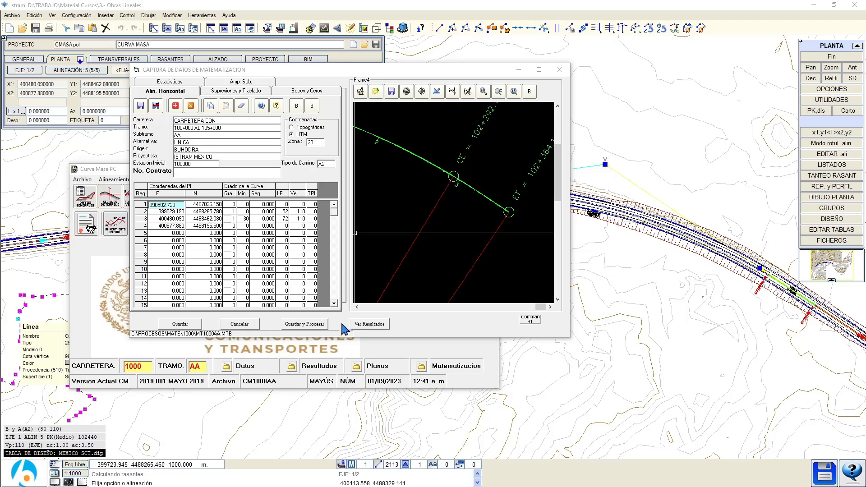
left_click(369, 324)
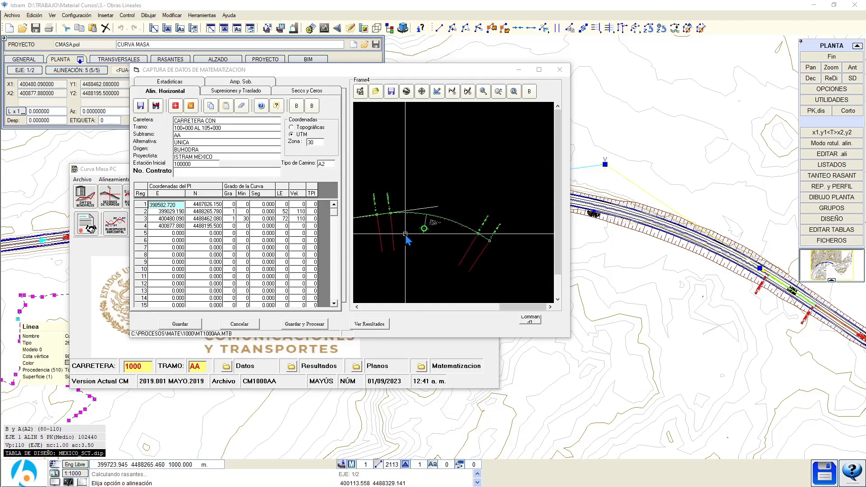
left_click(369, 325)
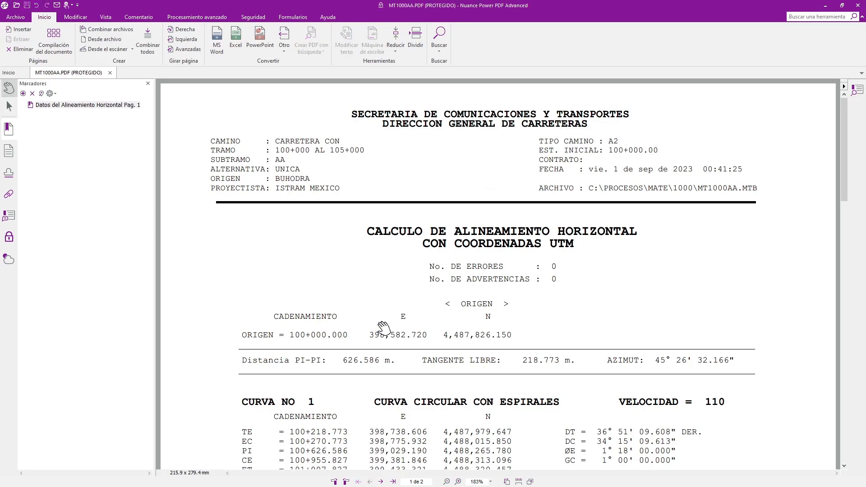
scroll(382, 325, "down", 1)
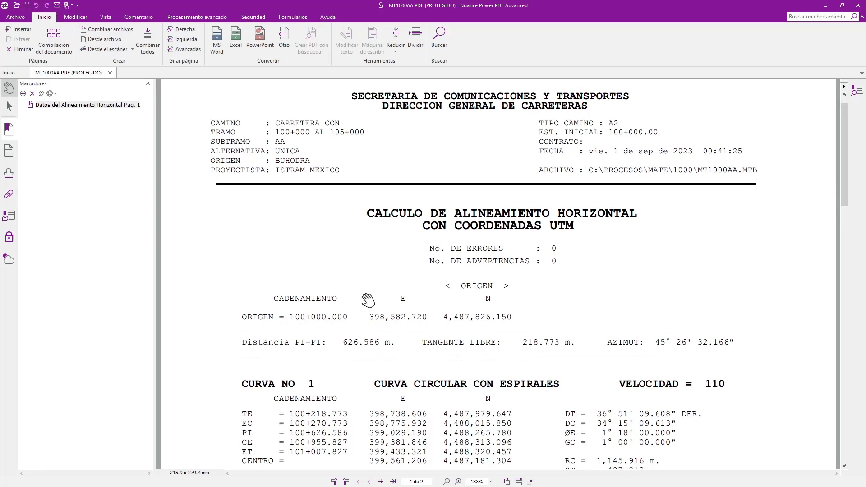
scroll(367, 226, "down", 3)
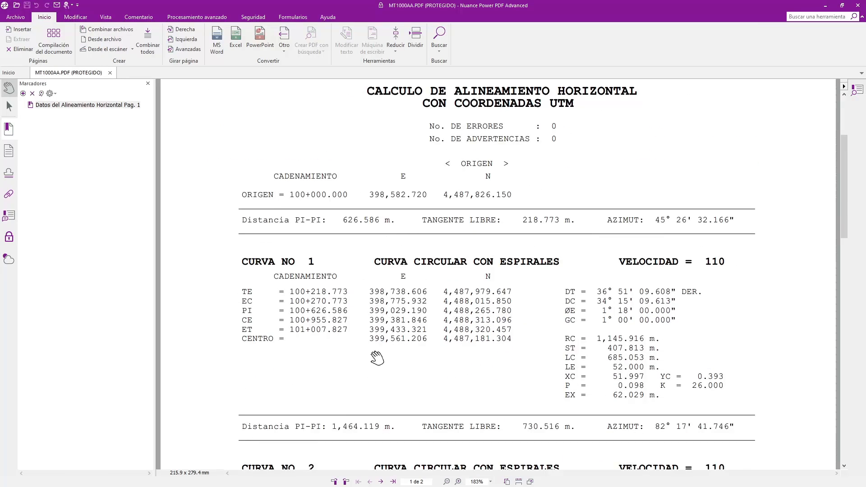
scroll(374, 293, "down", 3)
scroll(365, 384, "down", 5)
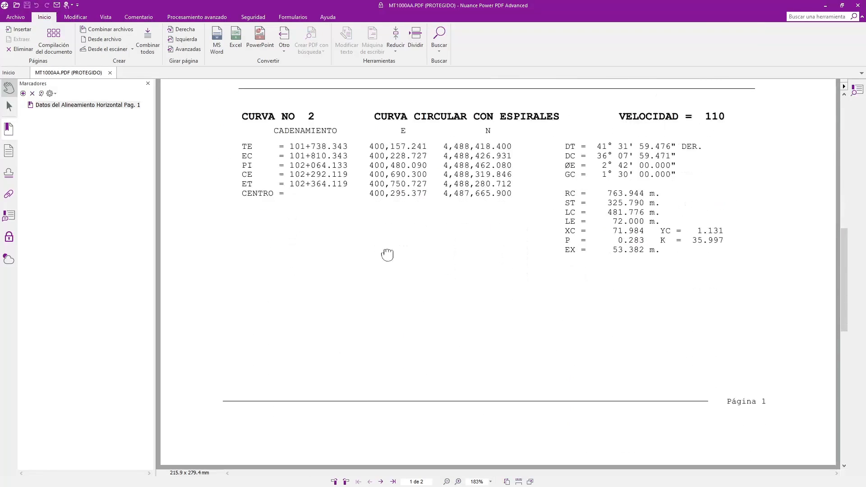
scroll(400, 276, "down", 15)
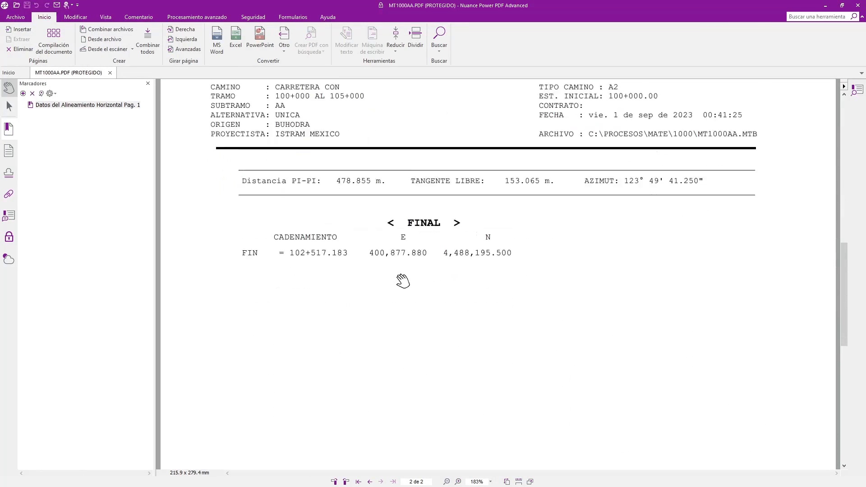
scroll(411, 298, "down", 1)
left_click(857, 5)
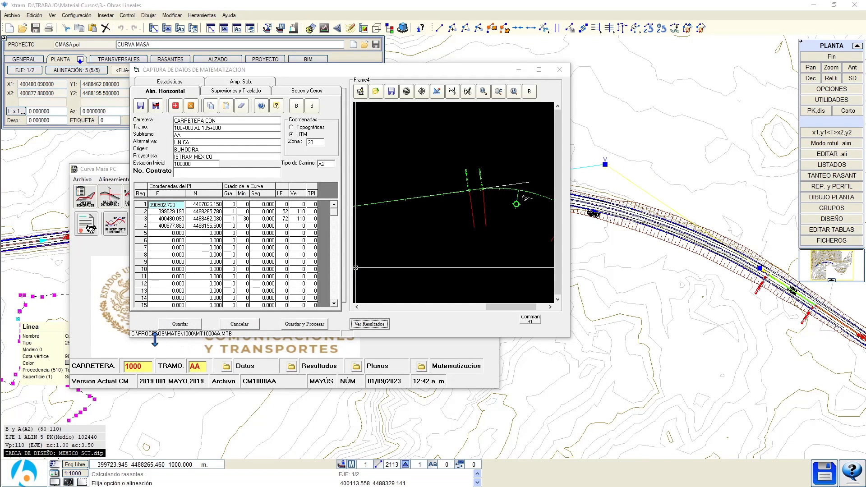
- Save and process the horizontal alignment again, and close the data capture window to return to Istram's plan
key("ctrl")
key("ctrl")
left_click(305, 324)
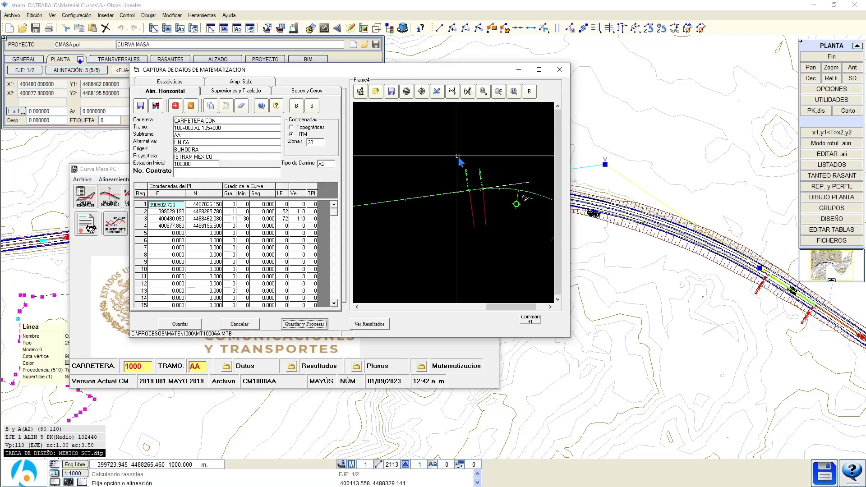
left_click(559, 70)
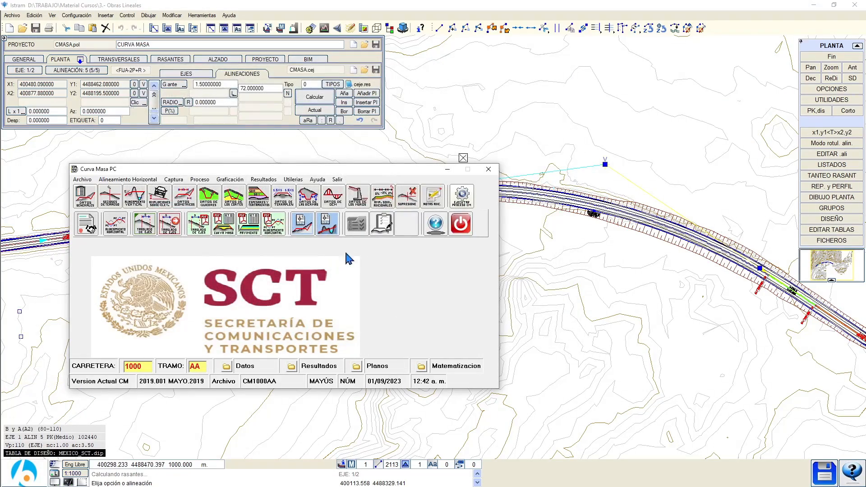
scroll(367, 137, "down", 2)
middle_click_drag(425, 141, 584, 139)
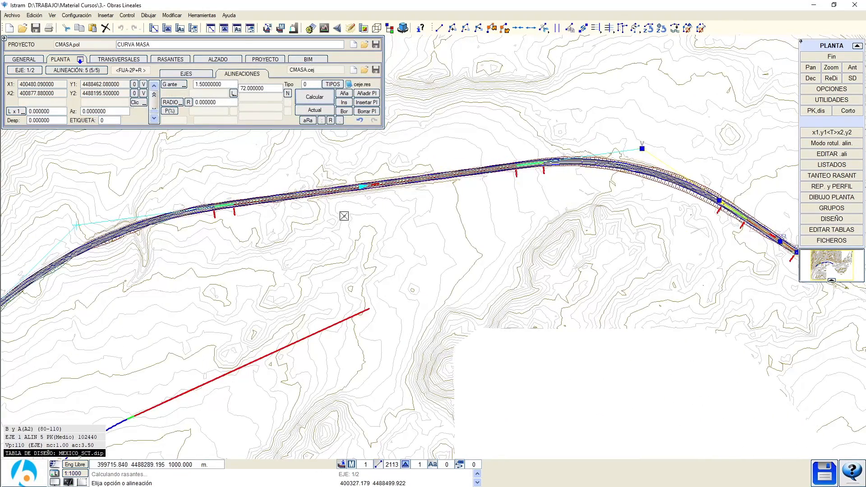
- Generate the cross sections of axis 1 in the cross-section (Transversales) module
scroll(316, 226, "down", 2)
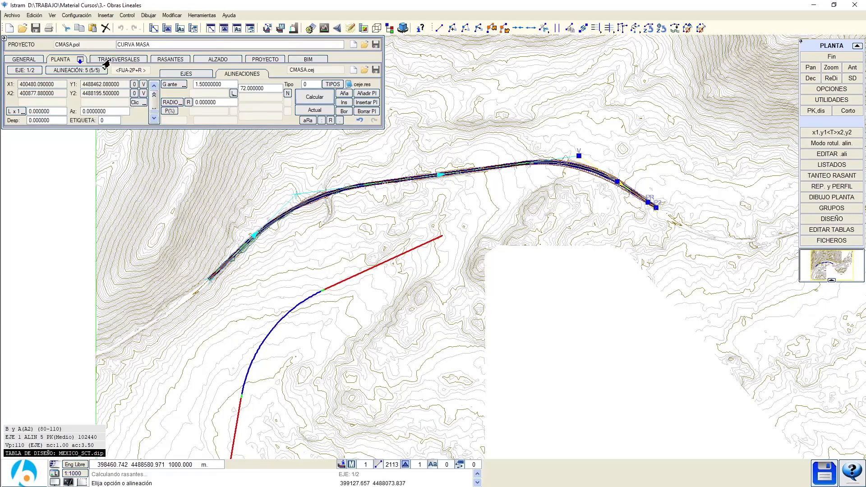
left_click(106, 61)
scroll(273, 235, "up", 2)
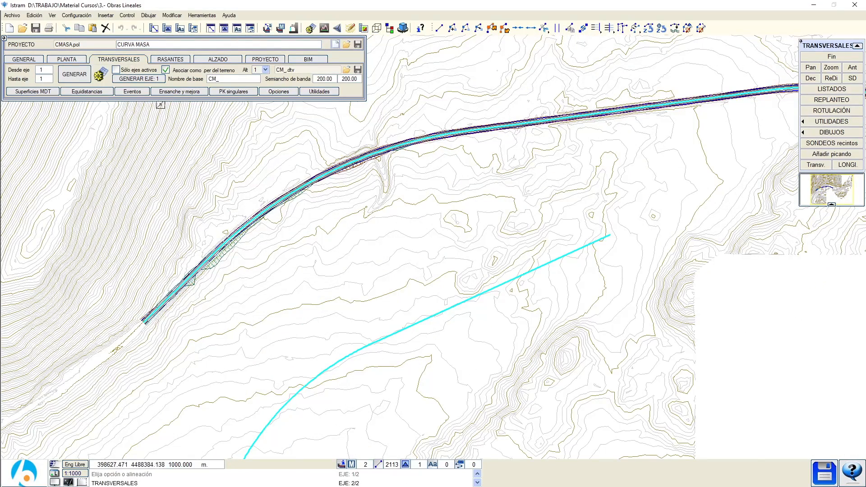
left_click(137, 79)
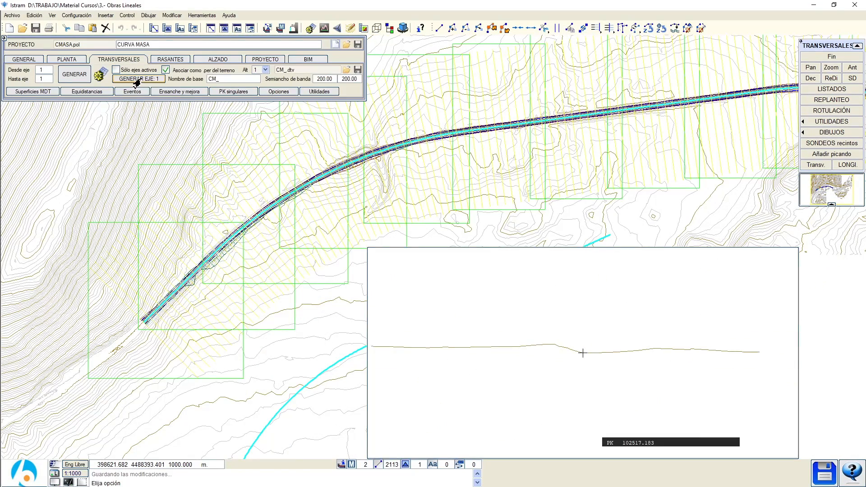
- Change MDT surface 1 to the TTP type and load Laser.ttp from the ttp folder for it
left_click(102, 75)
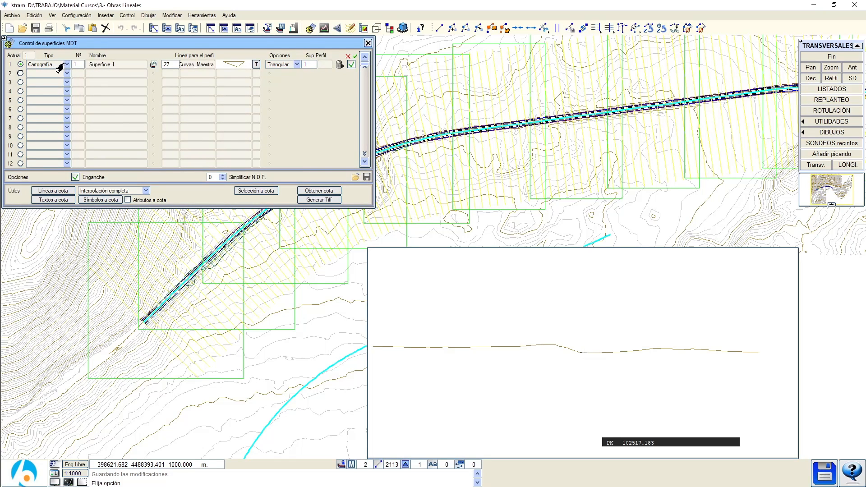
left_click(60, 67)
left_click(43, 85)
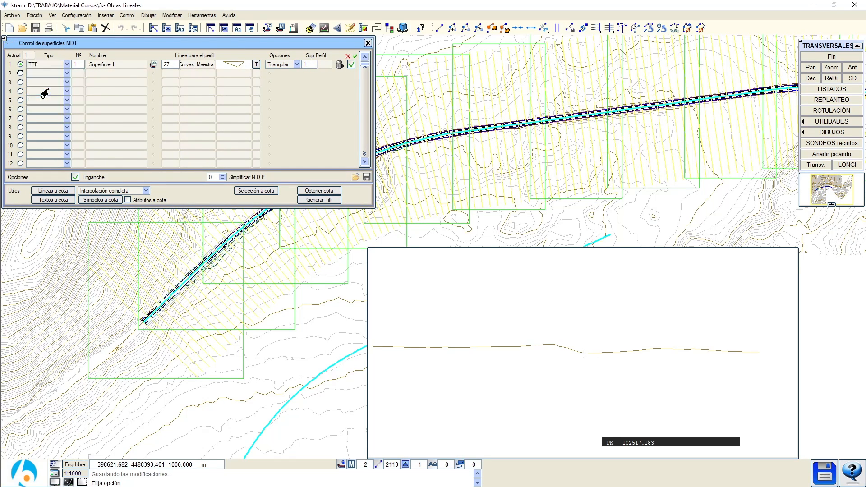
left_click(154, 66)
left_click(113, 65)
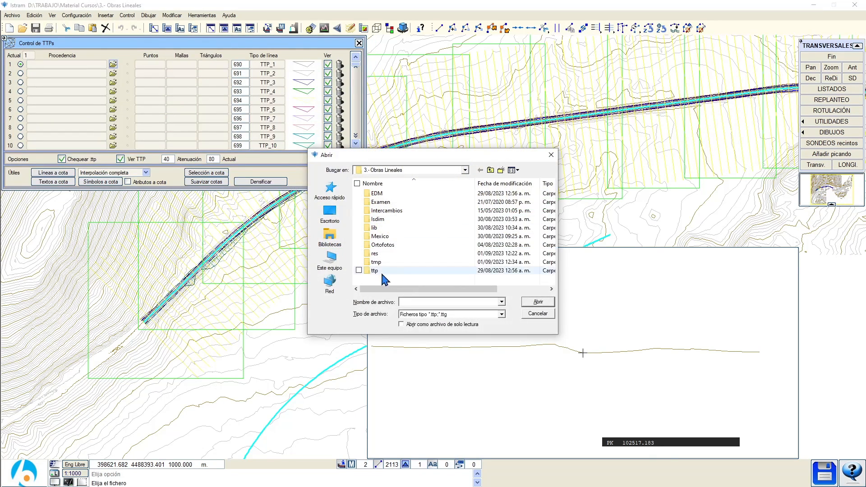
double_click(383, 273)
double_click(391, 193)
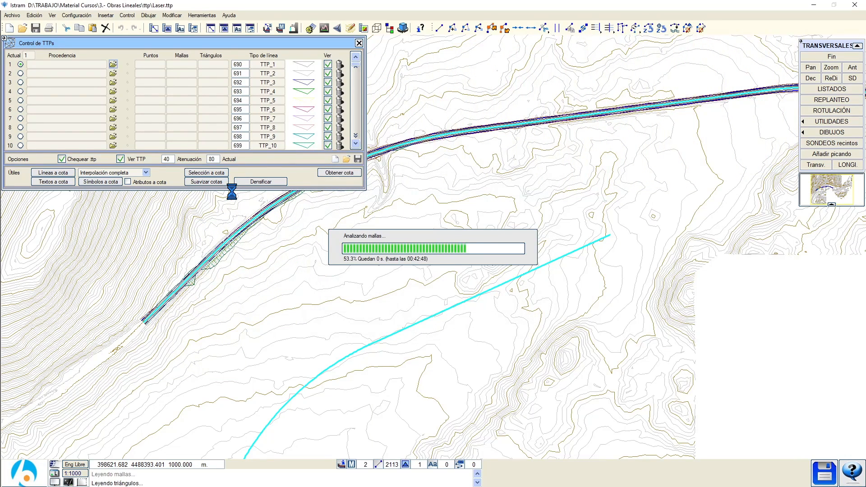
- Close the TTP and MDT surface controls and regenerate axis 1's cross sections from the Laser.ttp surface
left_click(356, 43)
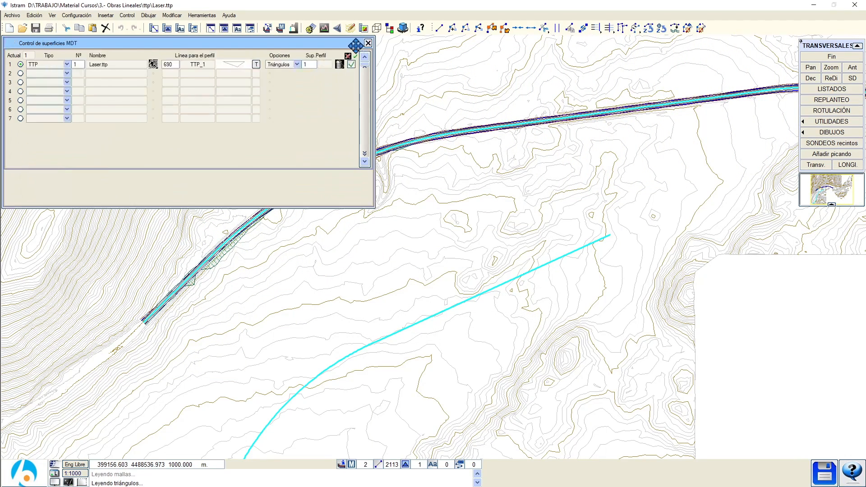
left_click(368, 43)
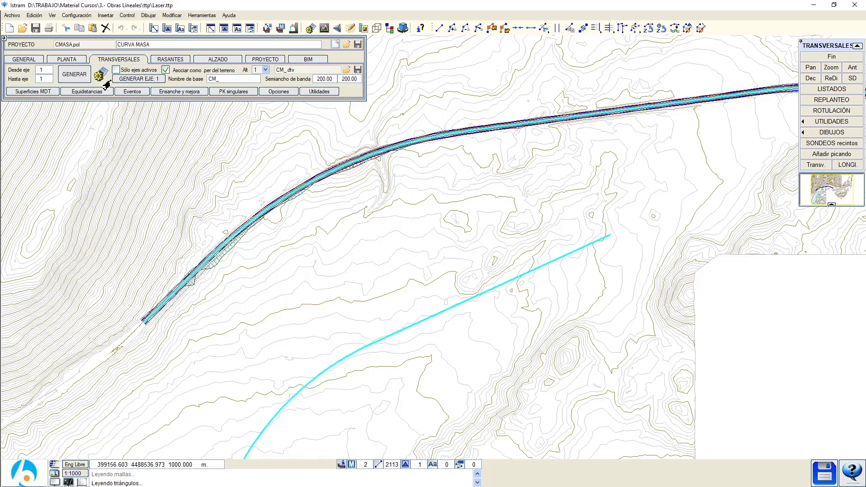
left_click(121, 79)
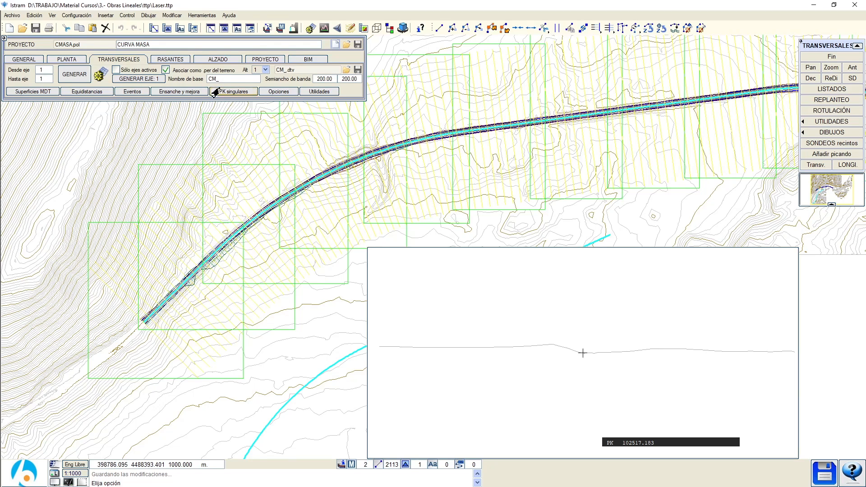
- Review the cross-section equidistances by curve radius, the widening settings, the singular stations and the event options
left_click(87, 91)
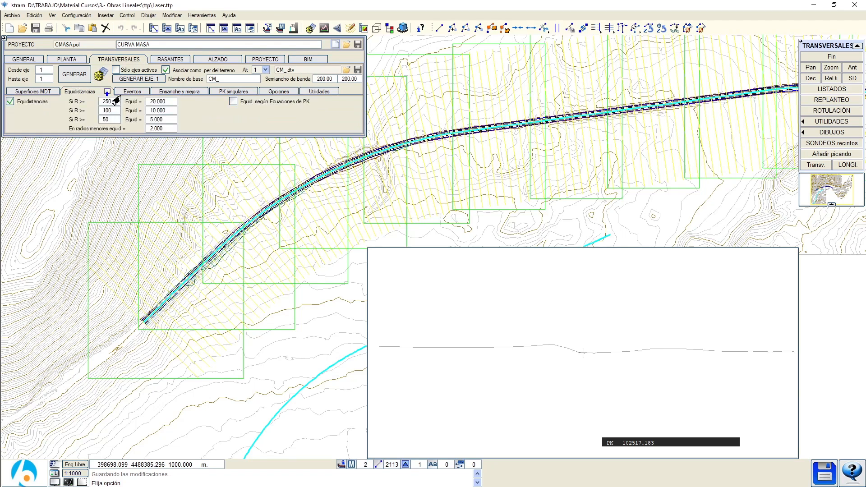
left_click(152, 103)
key("Tab")
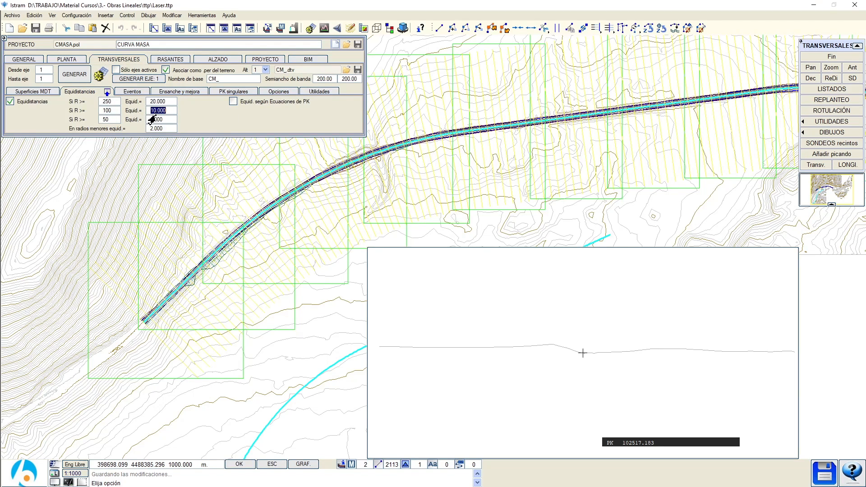
left_click(108, 111)
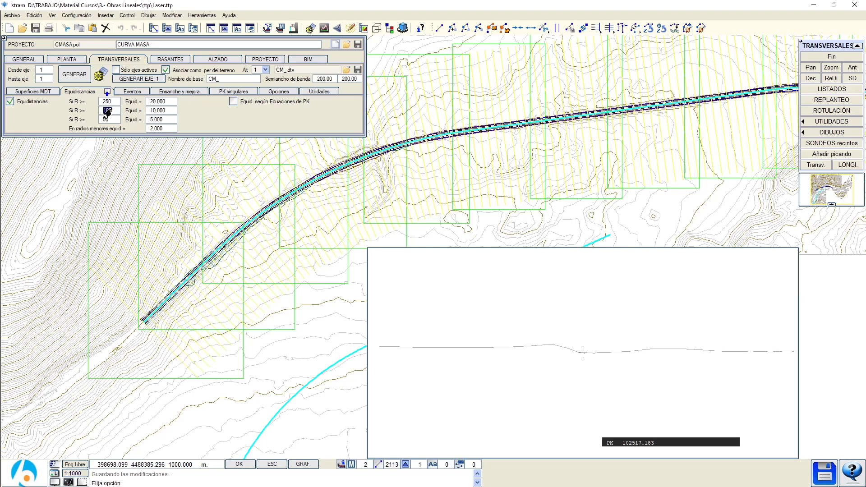
left_click(154, 111)
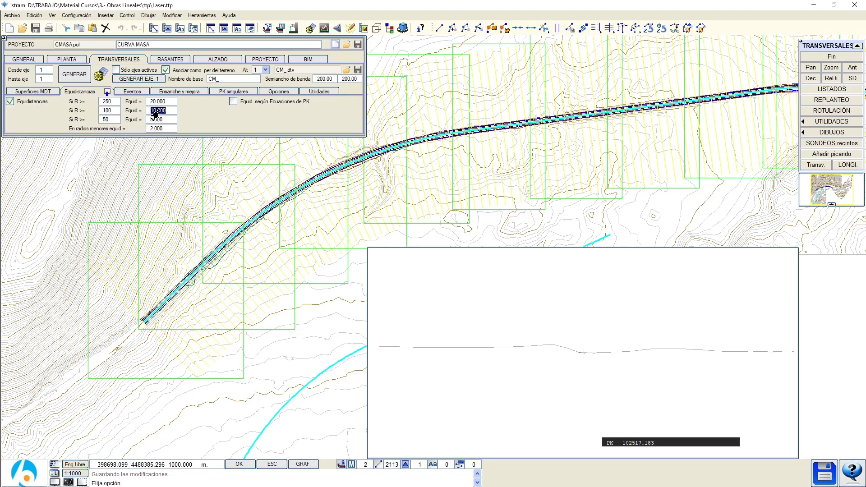
left_click(166, 129)
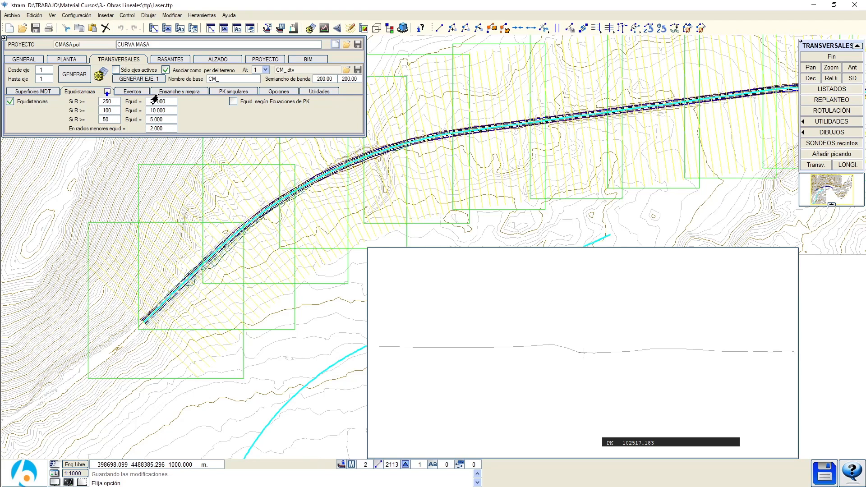
left_click(132, 91)
left_click(179, 92)
left_click(227, 92)
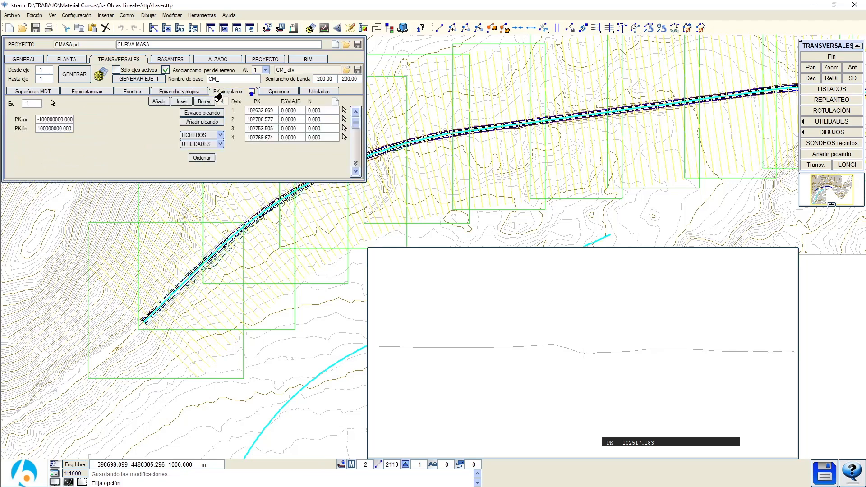
left_click(132, 92)
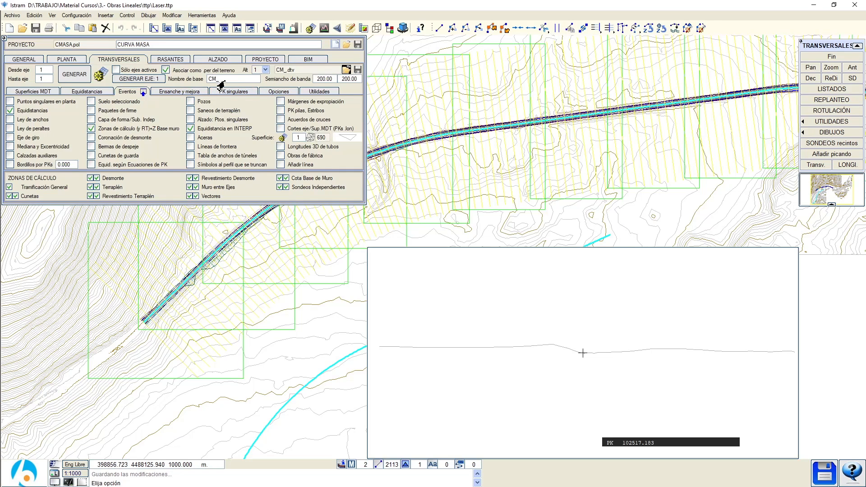
- Inspect the terrain and grade line in axis 1's longitudinal profile, and the real cross sections along the road in Alzado
left_click(169, 59)
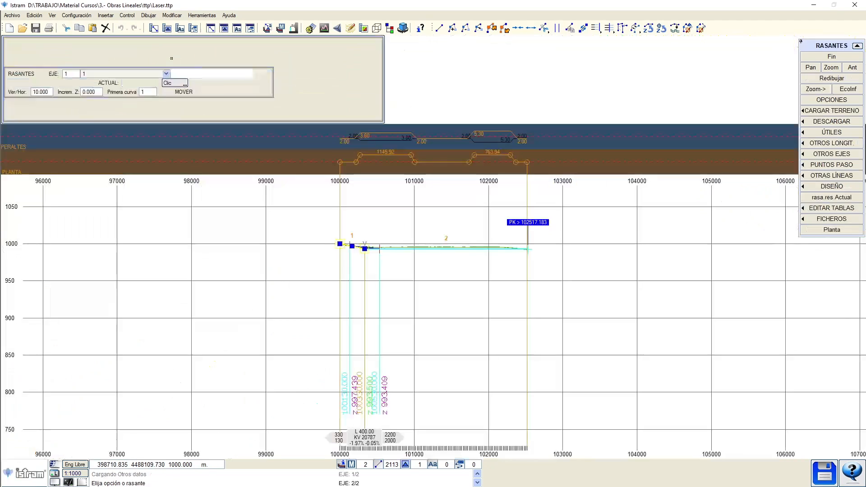
scroll(380, 247, "up", 6)
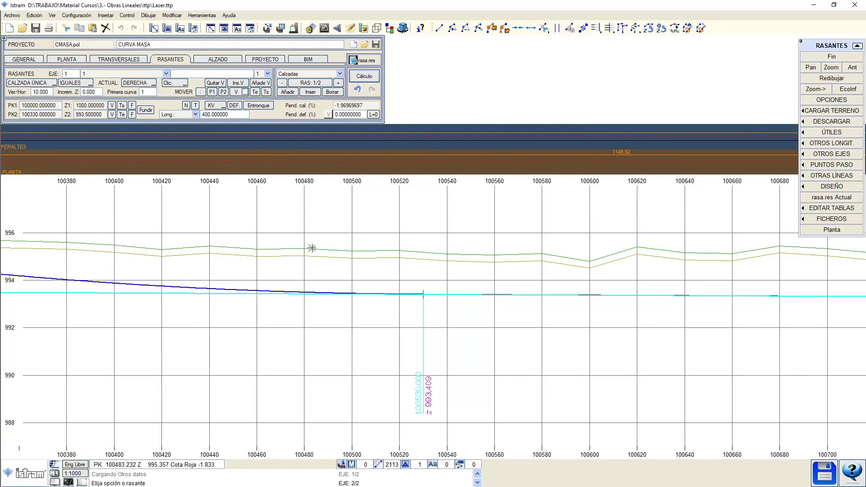
left_click(219, 59)
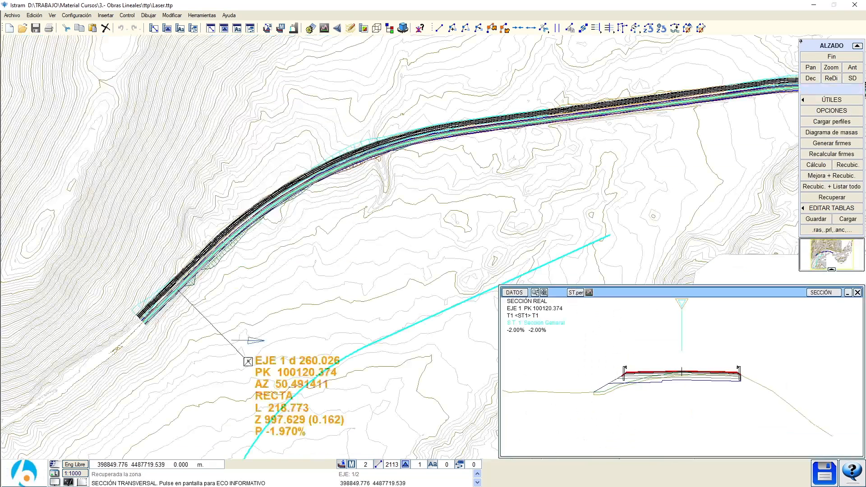
right_click(262, 316)
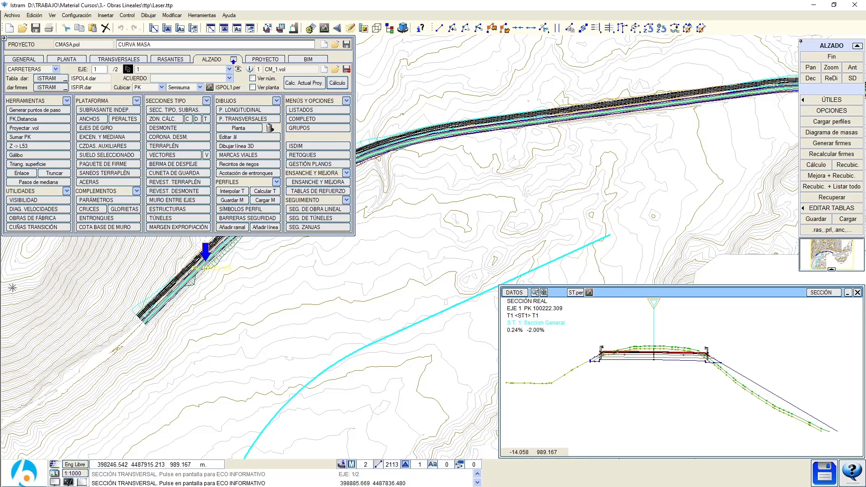
mouse_move(10, 287)
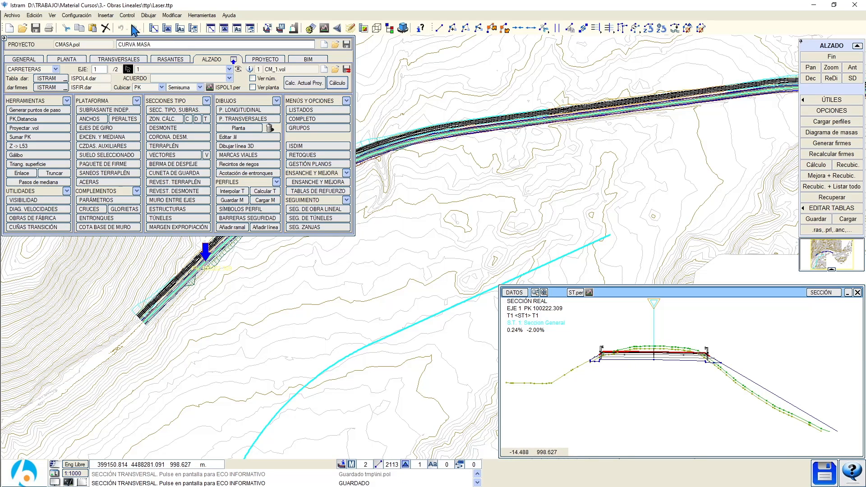
- Open the PERCMASA (per -> .vf) profile export converter
left_click(94, 17)
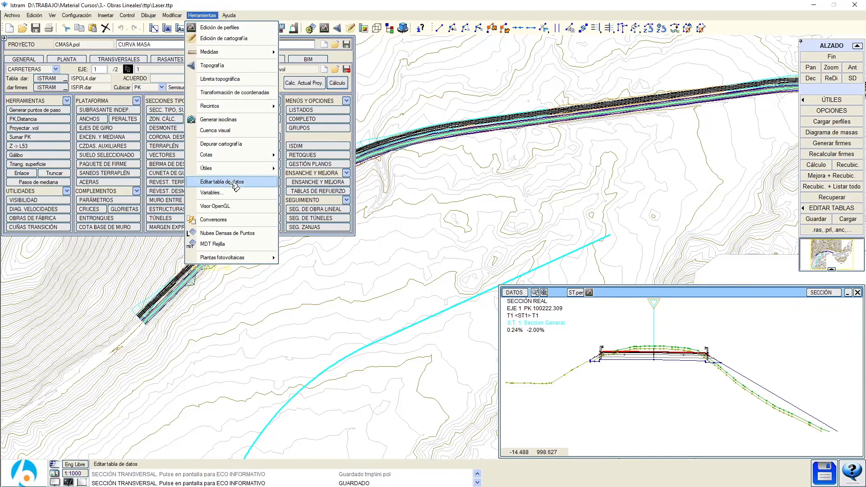
left_click(213, 220)
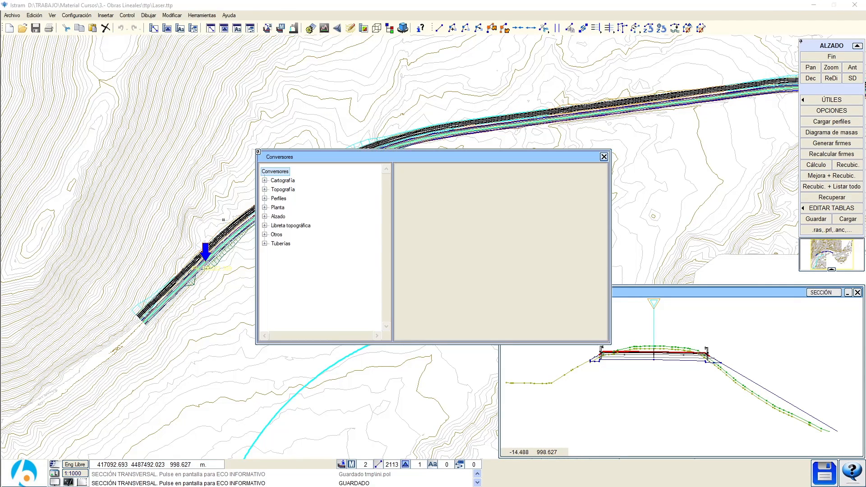
double_click(275, 202)
left_click(275, 217)
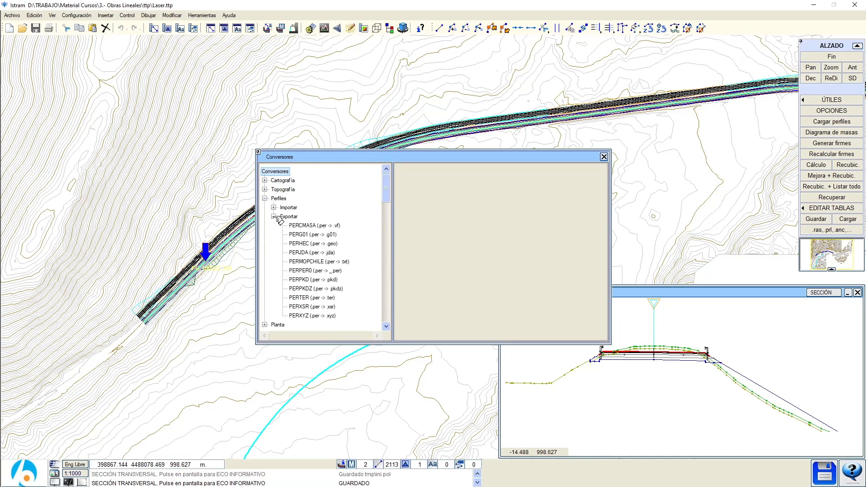
left_click(313, 226)
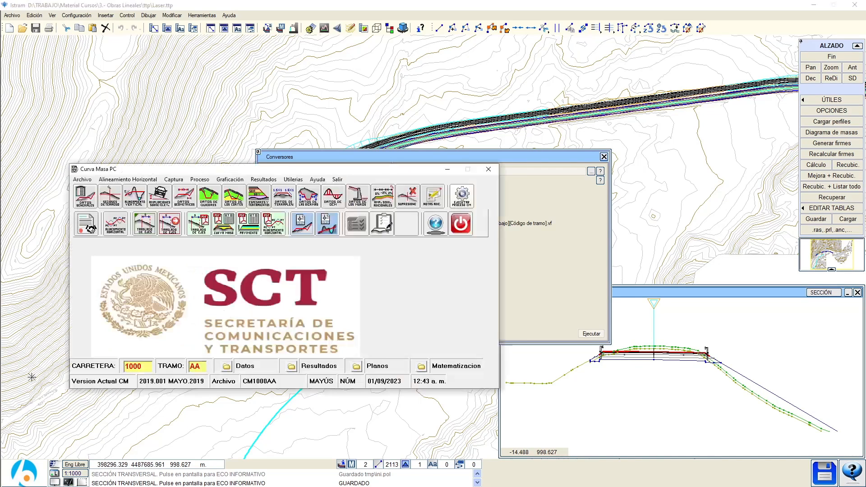
- Check the road number and section code in Curva Masa PC, and set the converter's work number to 1000 and section code to AA
double_click(130, 366)
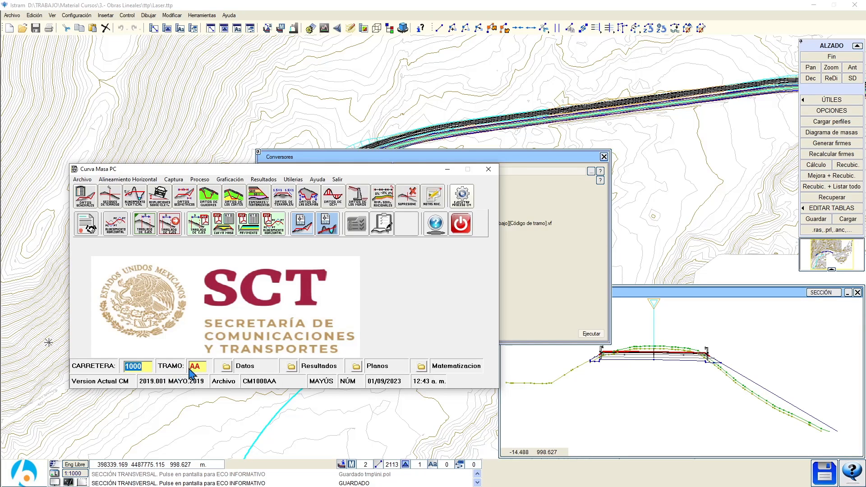
left_click(572, 254)
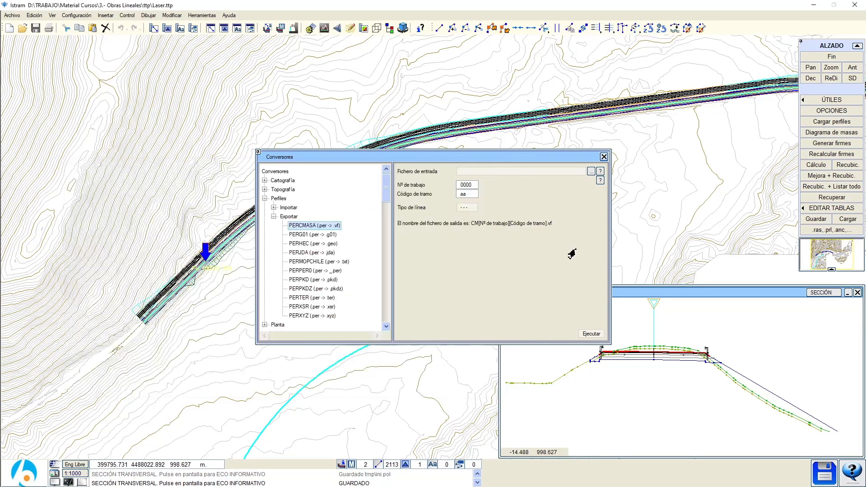
double_click(466, 185)
type("10")
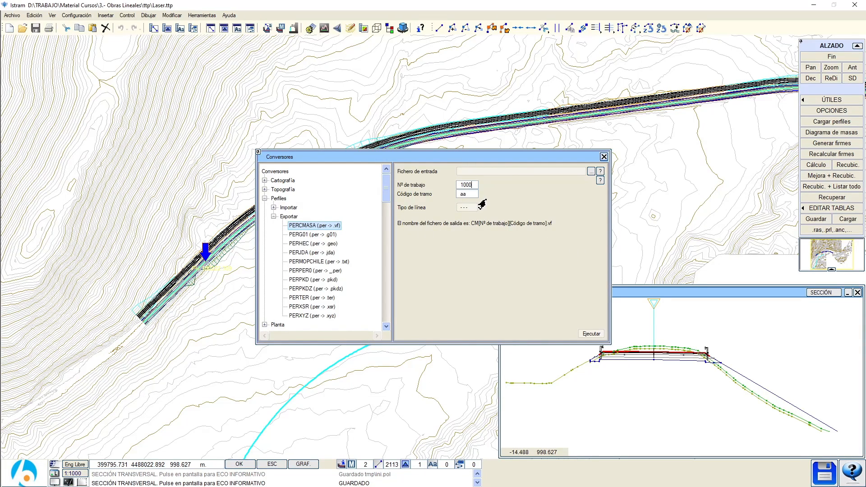
double_click(469, 195)
type("AA")
key("Return")
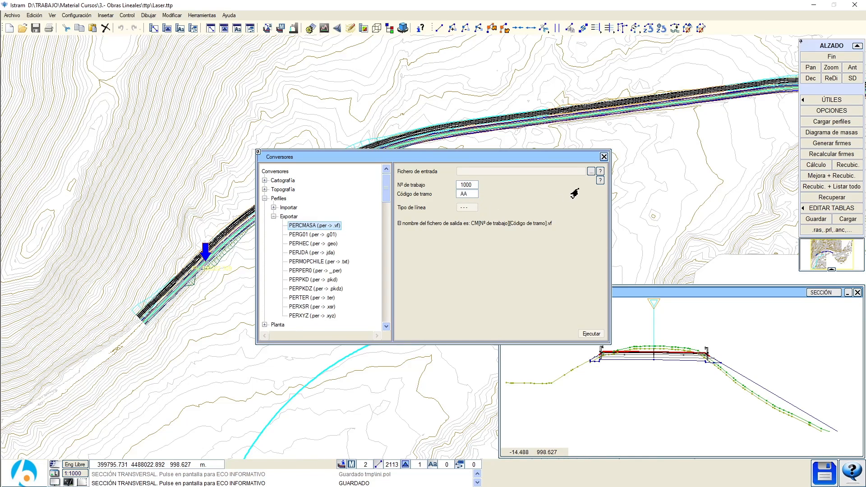
- Load CM_1.per as the converter's input file and set the line type to 690
left_click(590, 171)
scroll(420, 252, "down", 1)
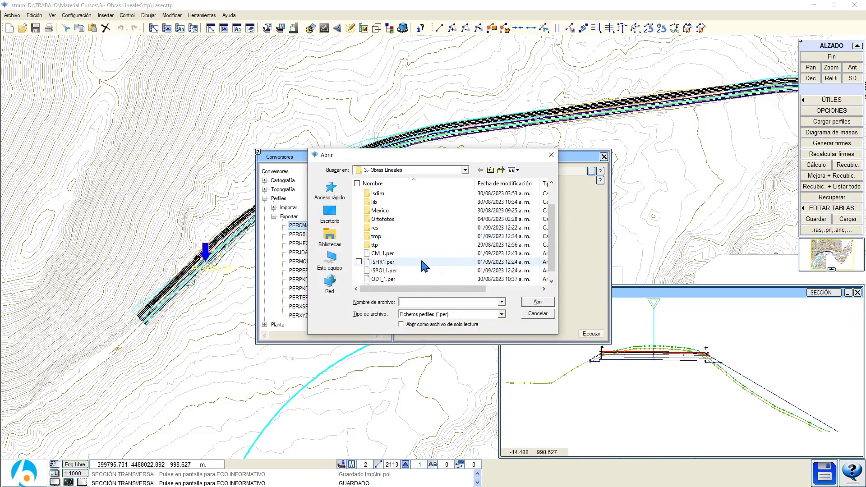
left_click(399, 254)
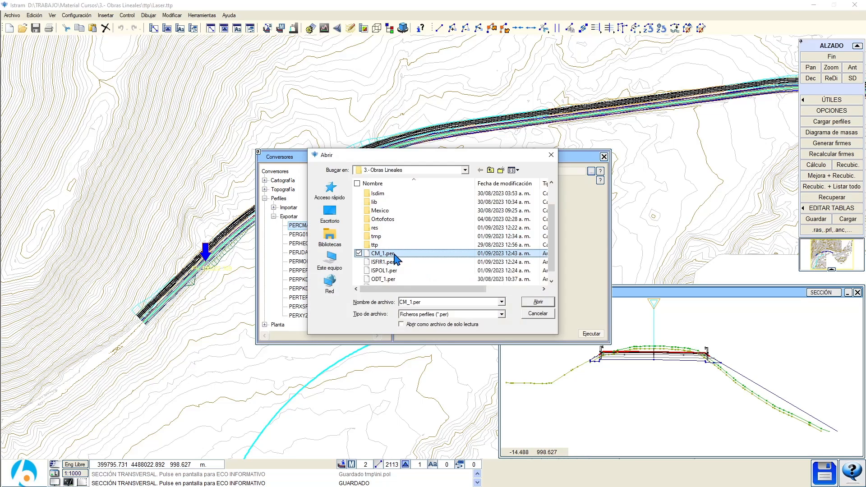
double_click(390, 255)
left_click(472, 208)
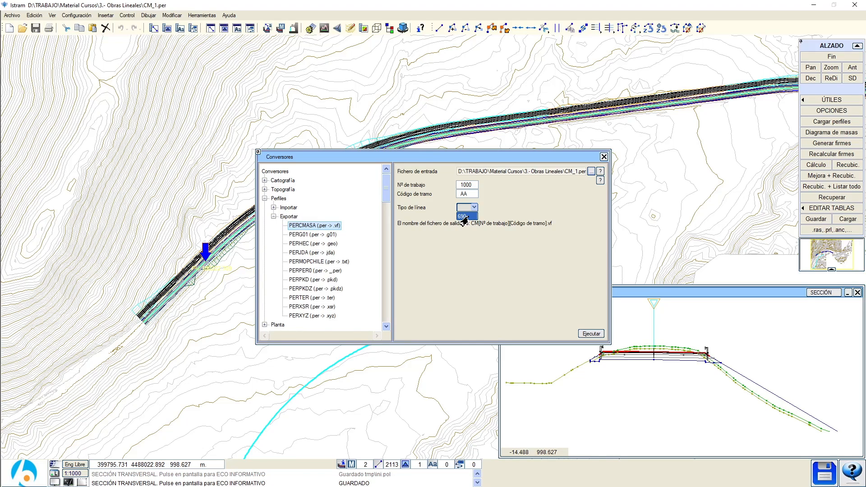
left_click(463, 217)
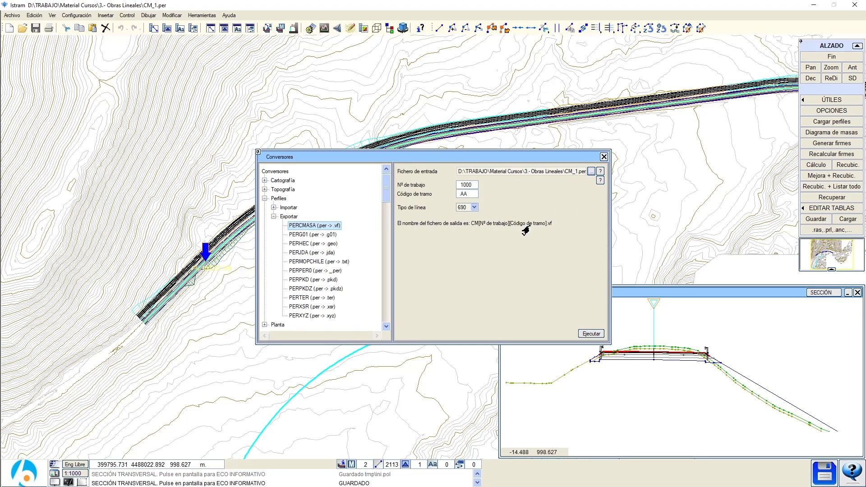
left_click(467, 193)
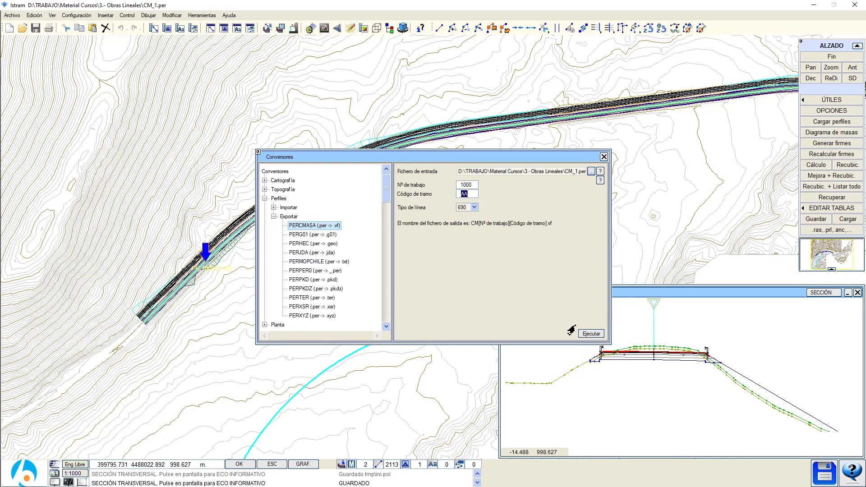
- Run the PERCMASA conversion of CM_1.per and close the converters
left_click(592, 333)
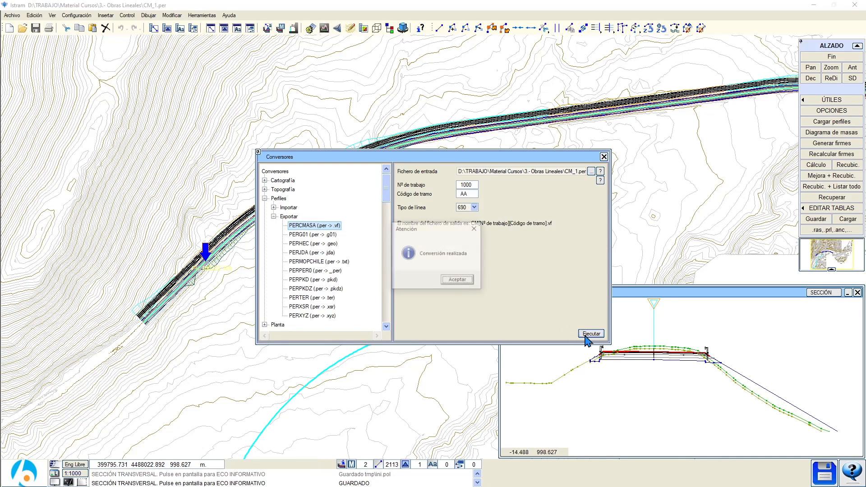
left_click(458, 280)
left_click(603, 156)
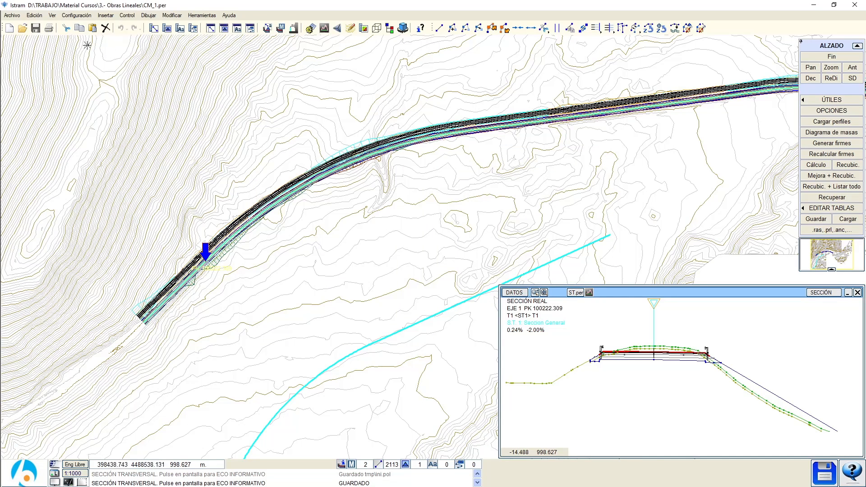
- Open the project folder in the file explorer and open CM1000AA.vf in Notepad++
left_click(13, 14)
mouse_move(83, 152)
left_click(124, 152)
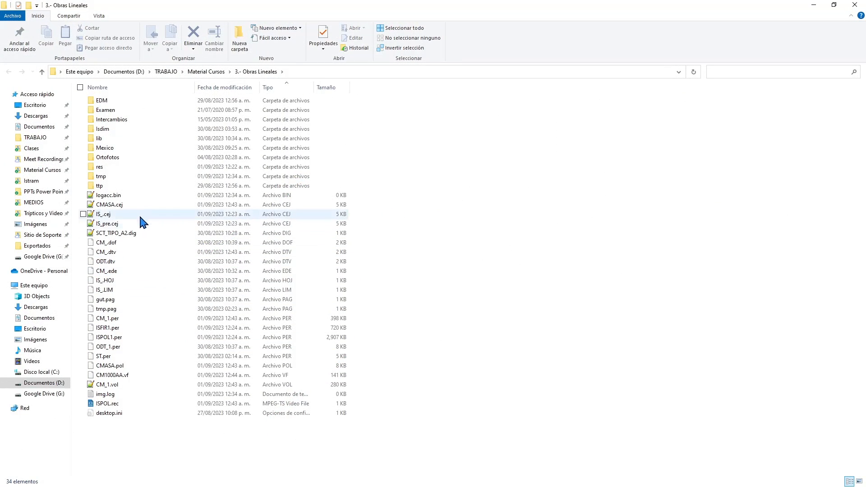
left_click(136, 375)
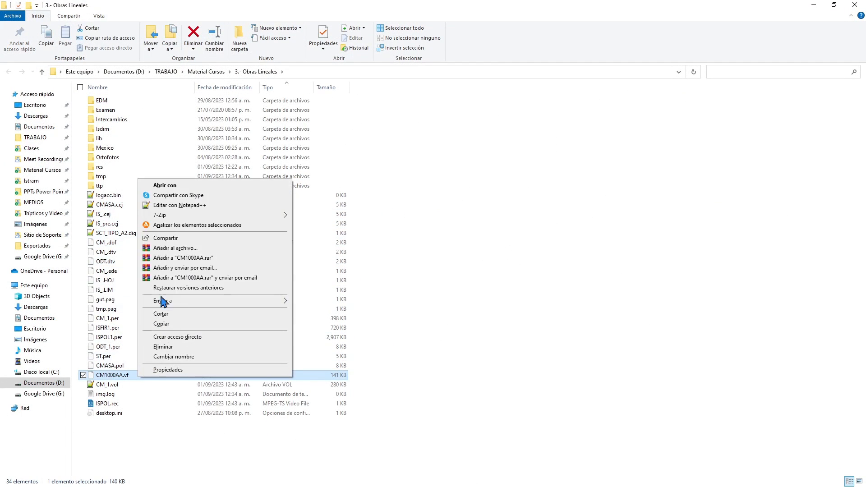
left_click(184, 205)
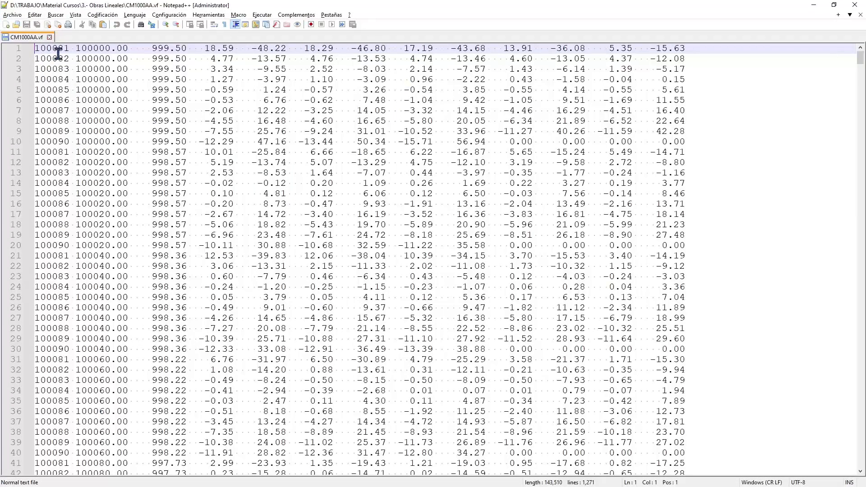
- Examine the stations, axis elevations and level-difference/distance pairs in CM1000AA.vf, and close the file
double_click(87, 49)
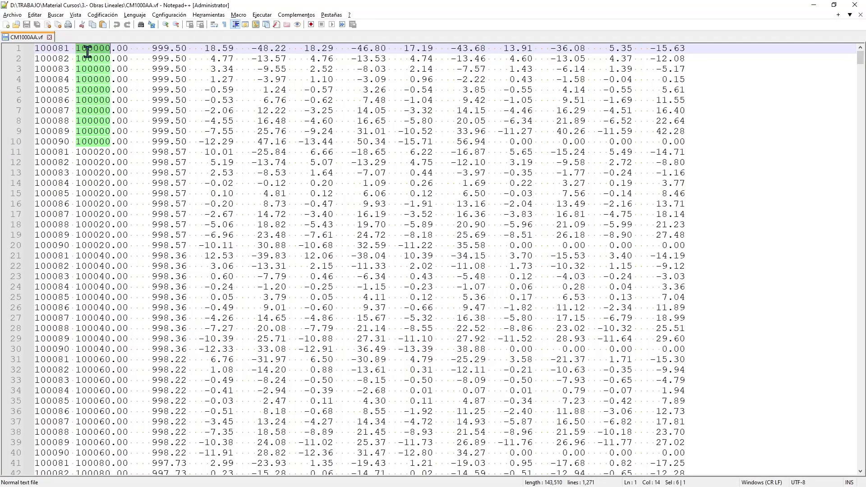
double_click(90, 152)
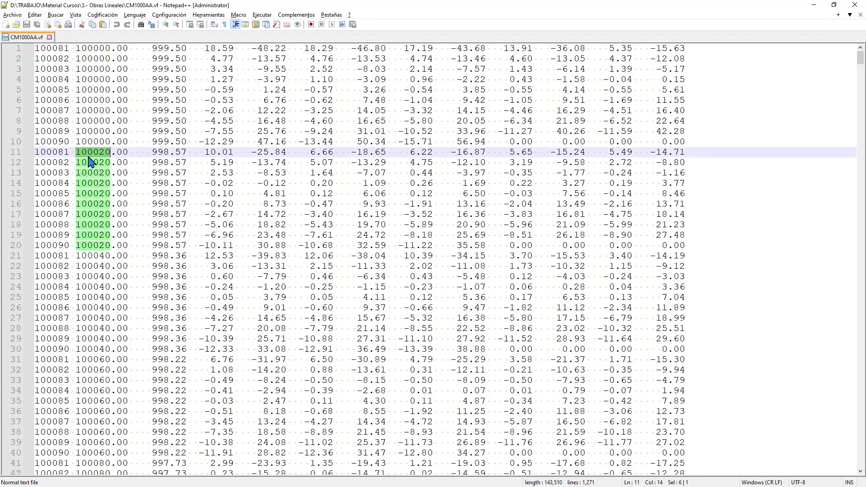
double_click(99, 259)
left_click(162, 224)
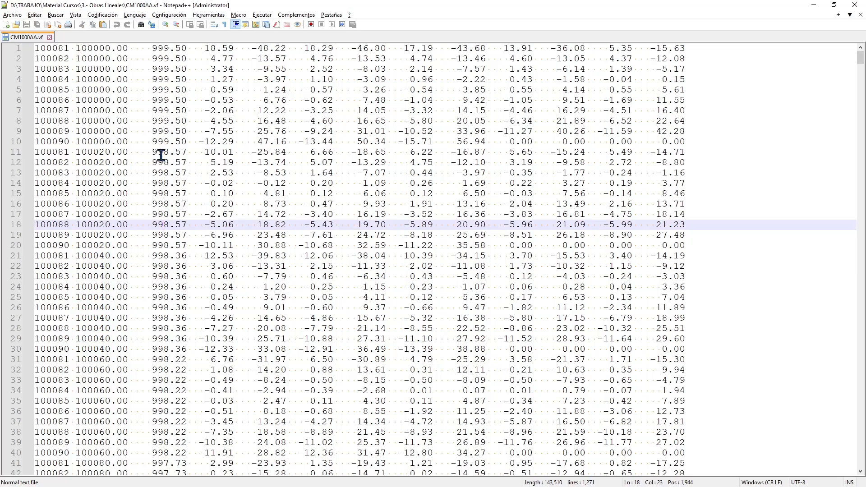
left_click_drag(157, 48, 193, 194, "alt")
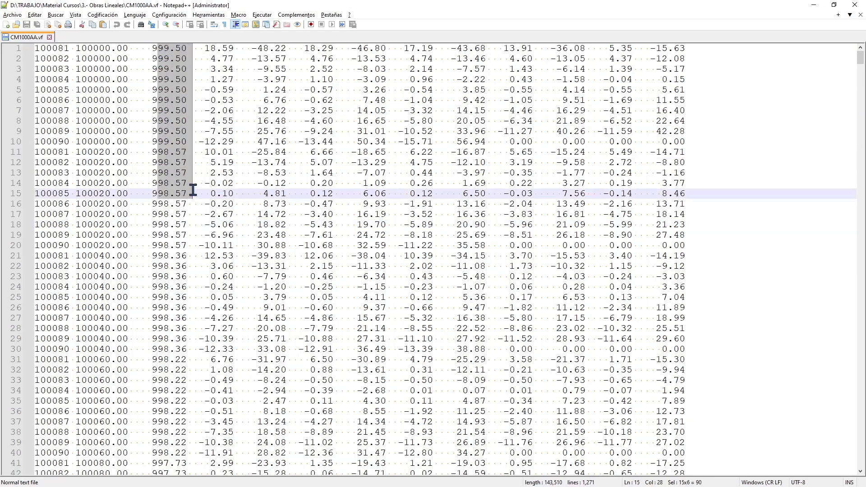
left_click(217, 48)
double_click(265, 48)
double_click(293, 49)
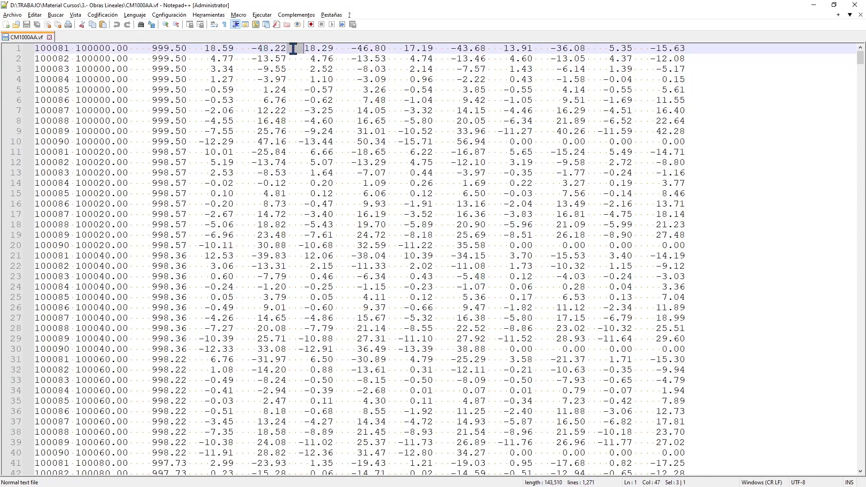
left_click(210, 59)
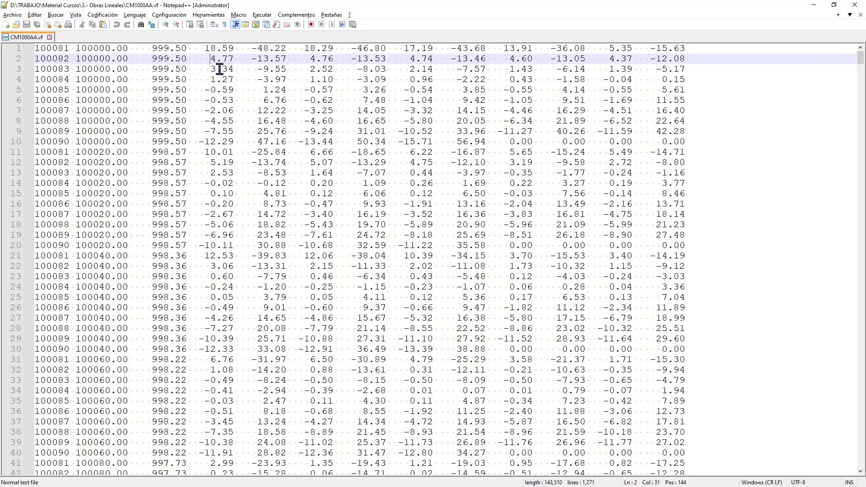
left_click(860, 6)
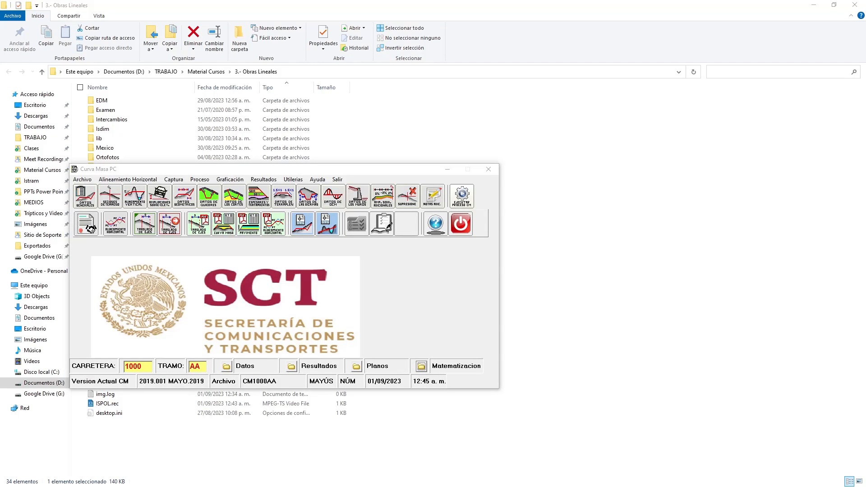
- Copy the path of the 3.- Obras Lineales folder
left_click(302, 62)
left_click(292, 70)
right_click(160, 72)
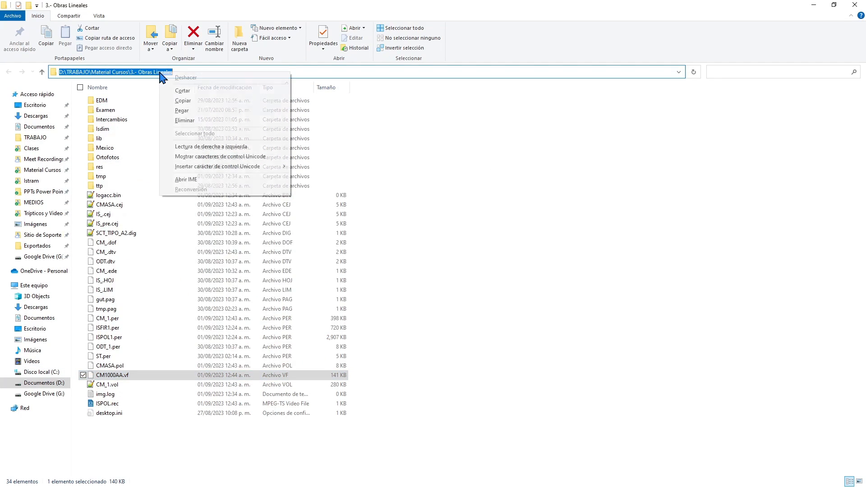
left_click(191, 102)
left_click(466, 226)
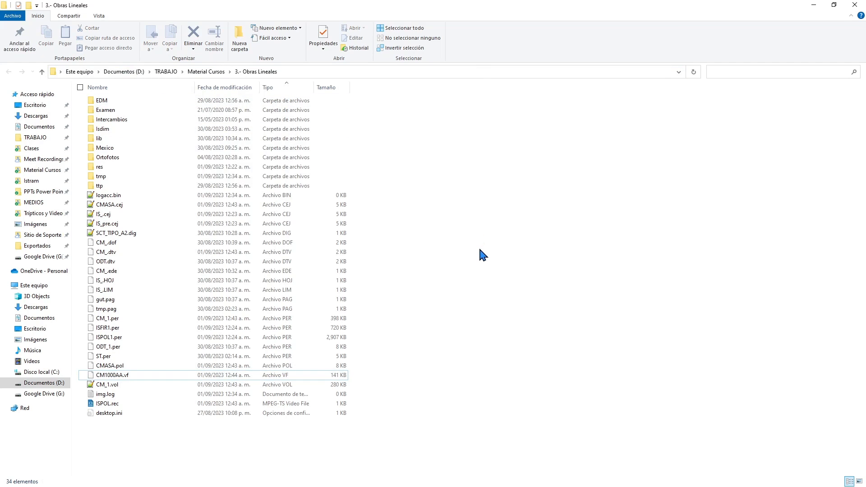
- Switch to Curva Masa PC and open the terrain cross section editor
key("alt+Tab")
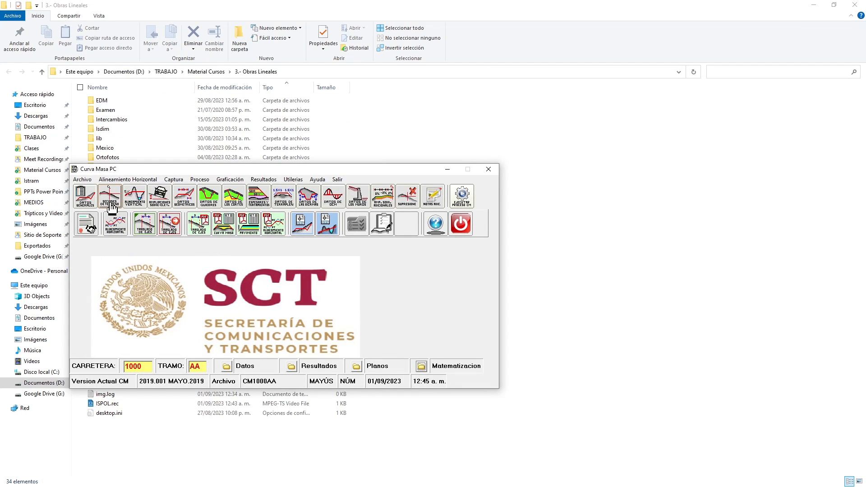
key("ctrl")
key("ctrl")
left_click(109, 197)
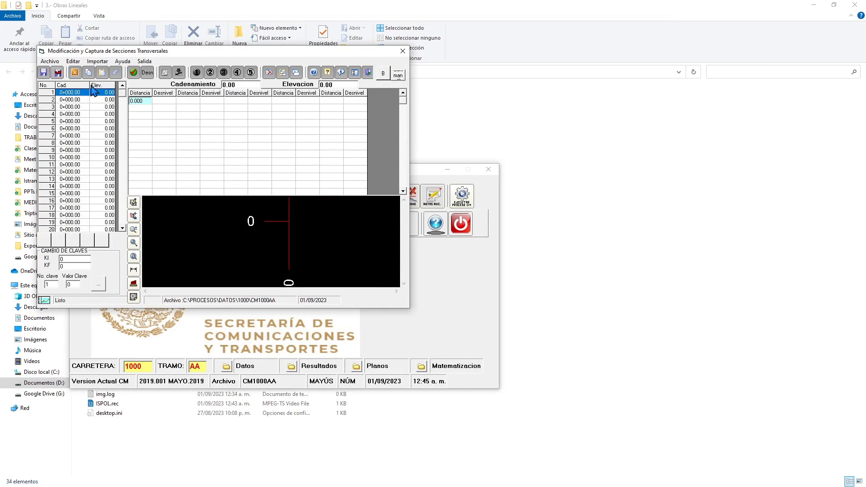
- Examine the station, elevation, distance and level-difference fields of the cross section editor
left_click(68, 100)
left_click(76, 93)
left_click(345, 85)
left_click(136, 101)
left_click(238, 100)
left_click(328, 100)
left_click(137, 108)
left_click(190, 108)
left_click(310, 109)
- Import CM1000AA.vf from the 3.- Obras Lineales folder as a CM Versión 22 file, accepting the loss of the current sections
left_click(97, 61)
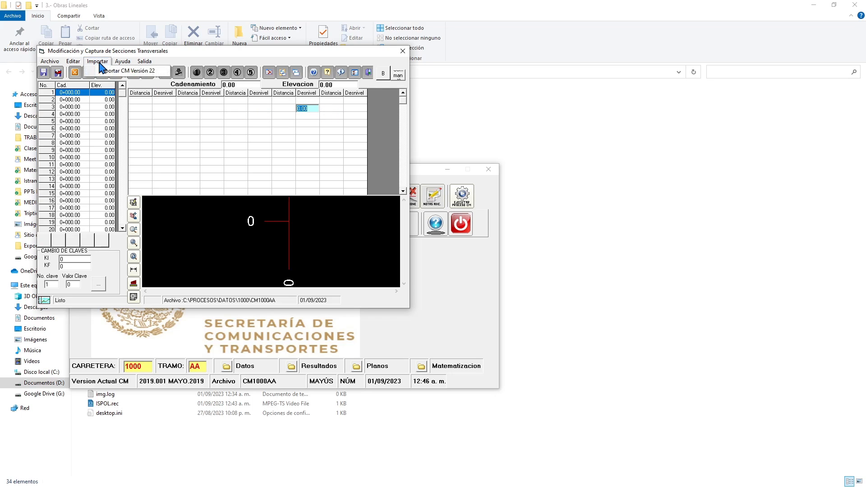
left_click(156, 72)
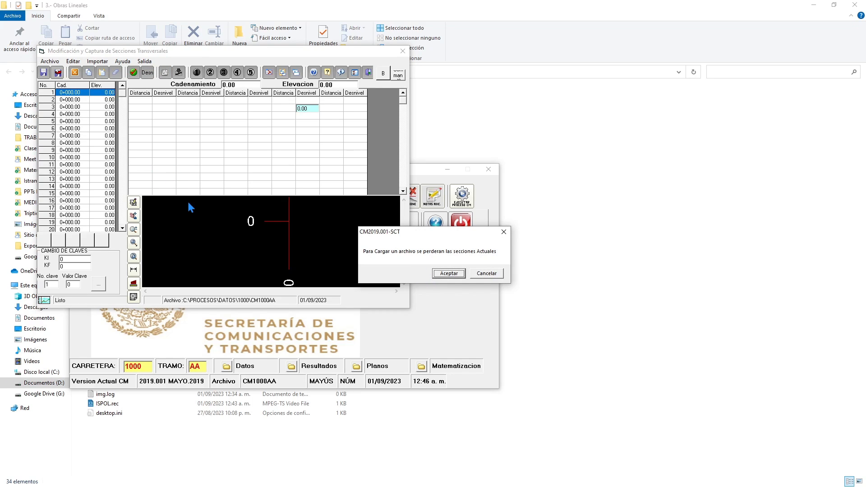
left_click(449, 273)
left_click(448, 273)
left_click(163, 205)
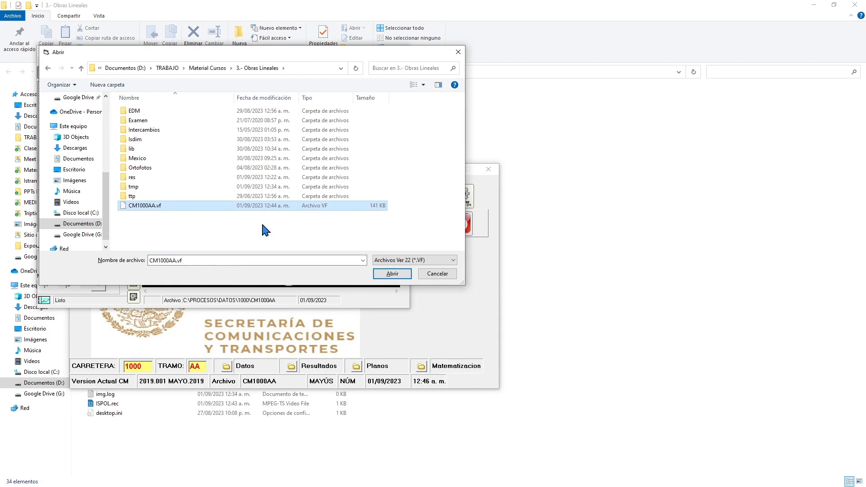
left_click(384, 275)
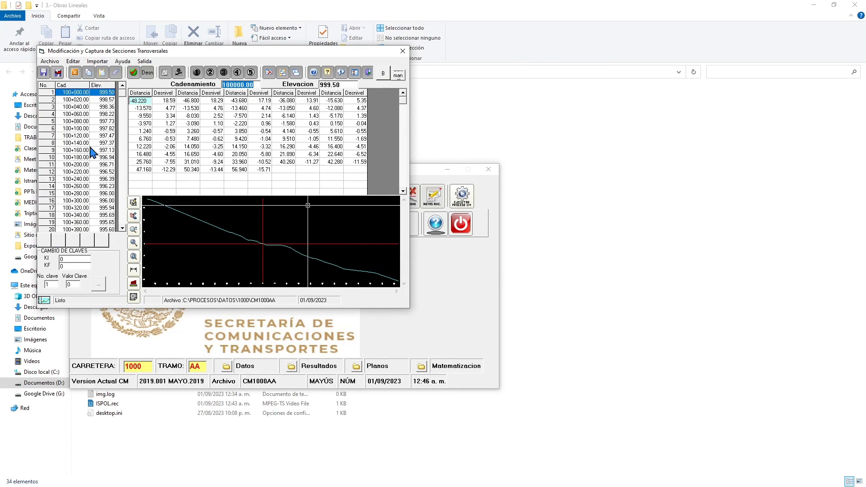
- Review the imported terrain sections at several stations, including 100+180 and 100+340, then save them and exit the editor
left_click(83, 129)
left_click(87, 158)
left_click(83, 201)
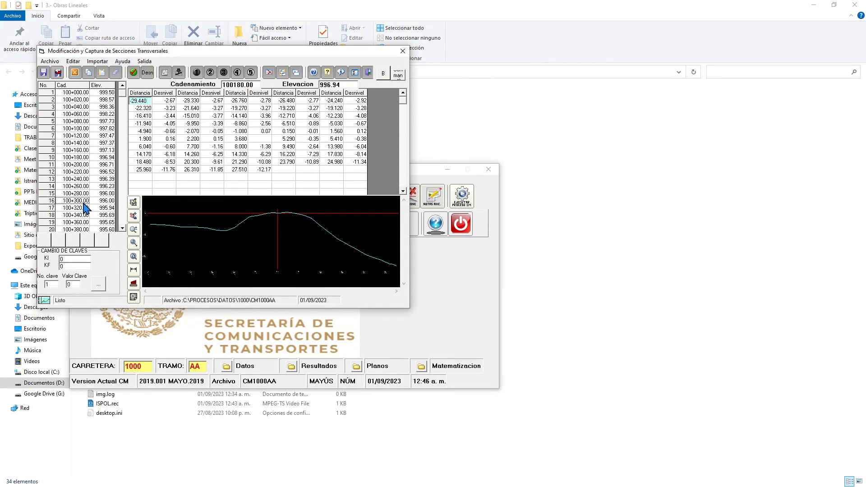
left_click(79, 223)
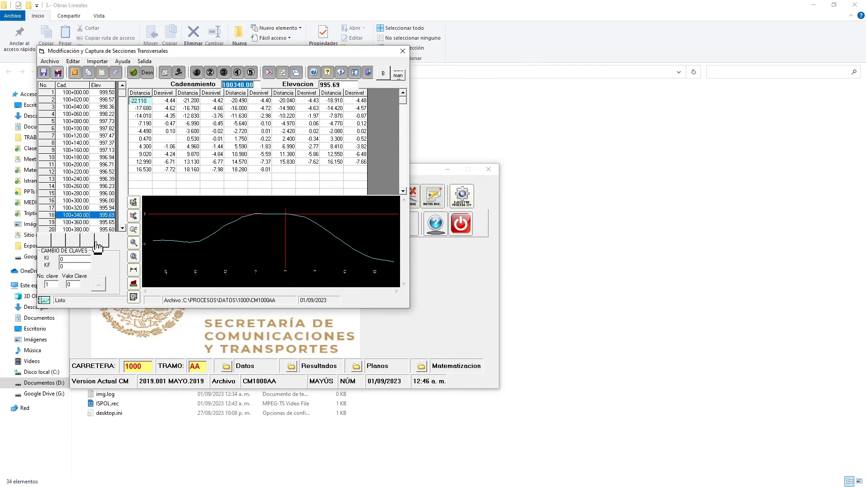
left_click(80, 158)
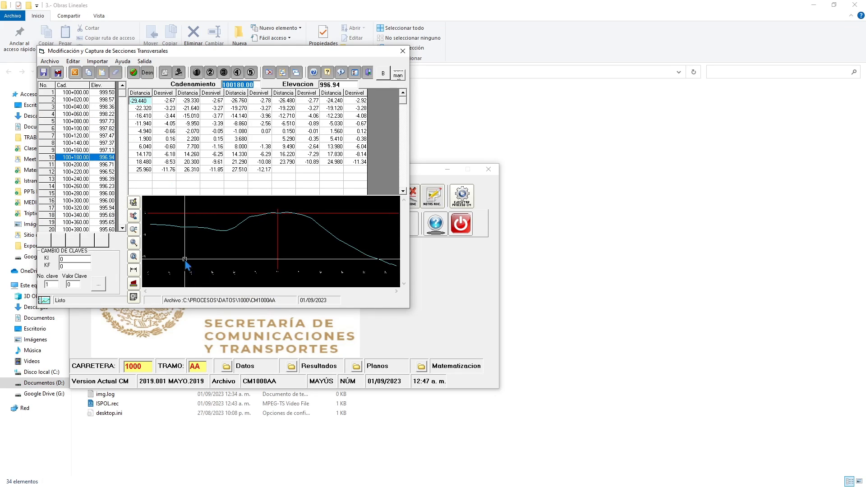
left_click(59, 73)
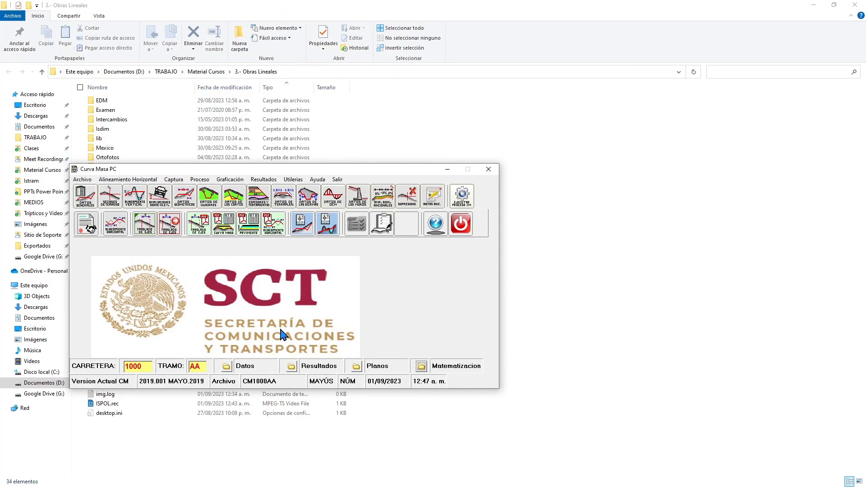
- Open the road's data folder DATOS\1000 and examine the generated GRA, PU1, VF1 and VF2 files
left_click(225, 366)
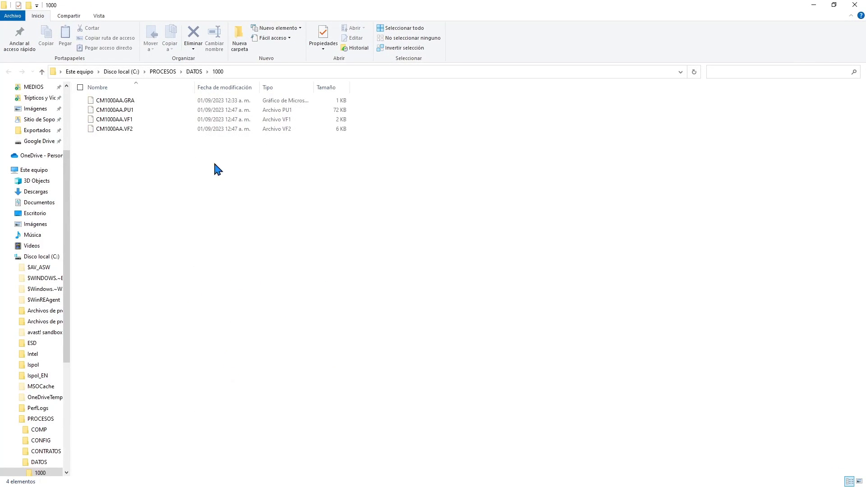
left_click(194, 71)
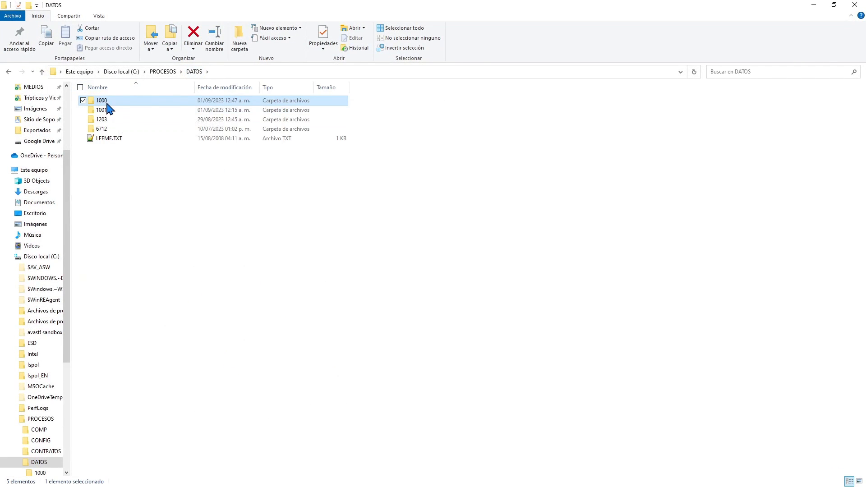
double_click(128, 107)
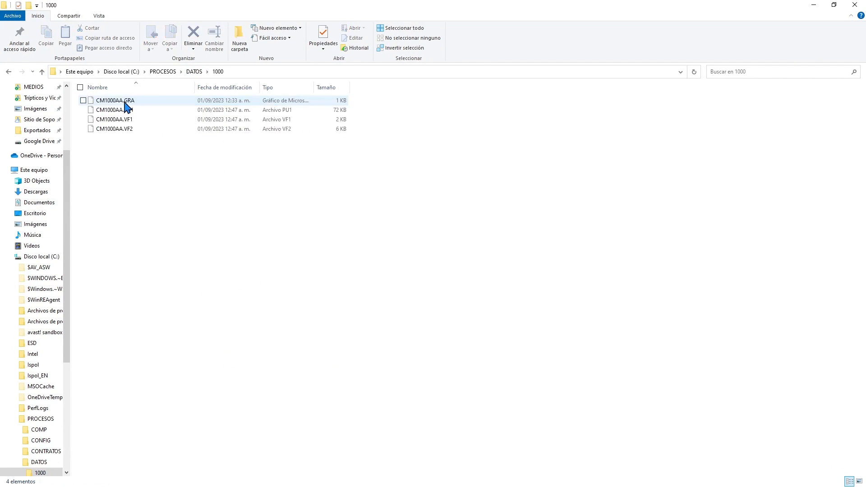
left_click(138, 102)
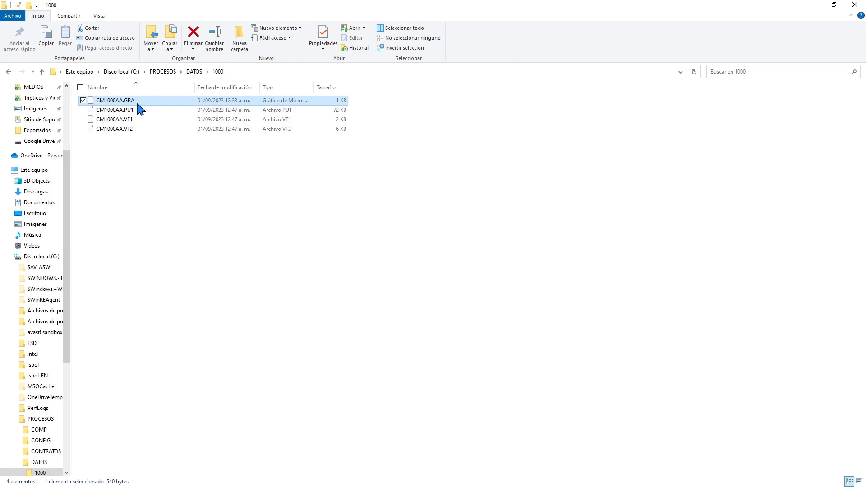
left_click(143, 110)
left_click(141, 119)
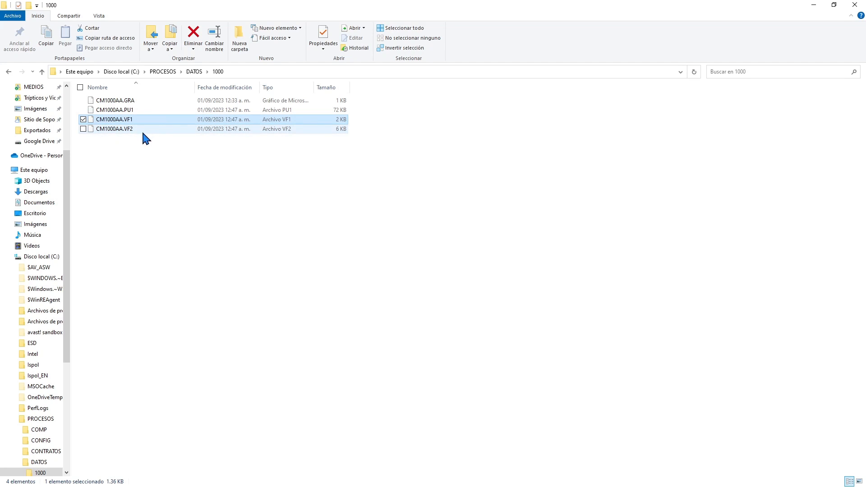
left_click_drag(153, 146, 121, 123)
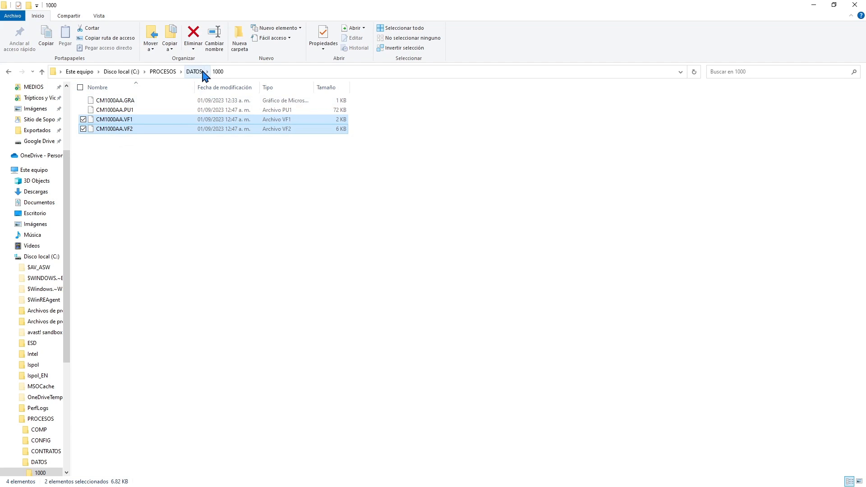
- Browse to PROCESOS\MATE\1000 and examine the alignment's DWG, MTB and PDF files
left_click(164, 75)
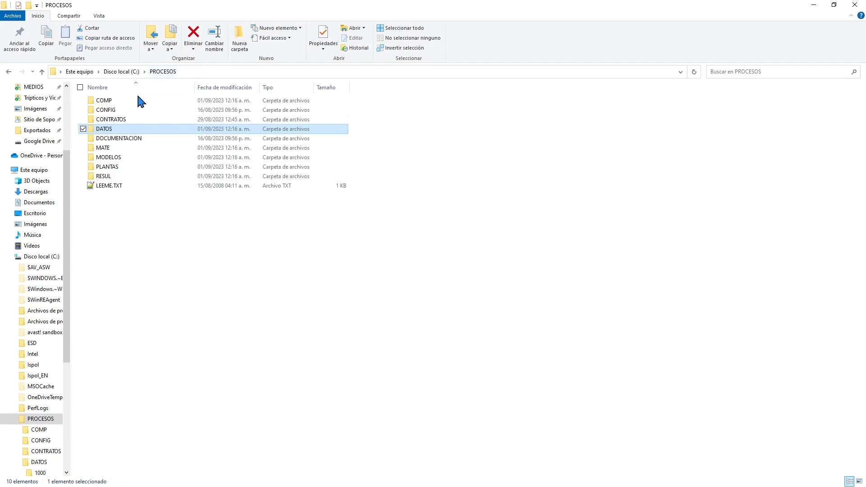
double_click(112, 150)
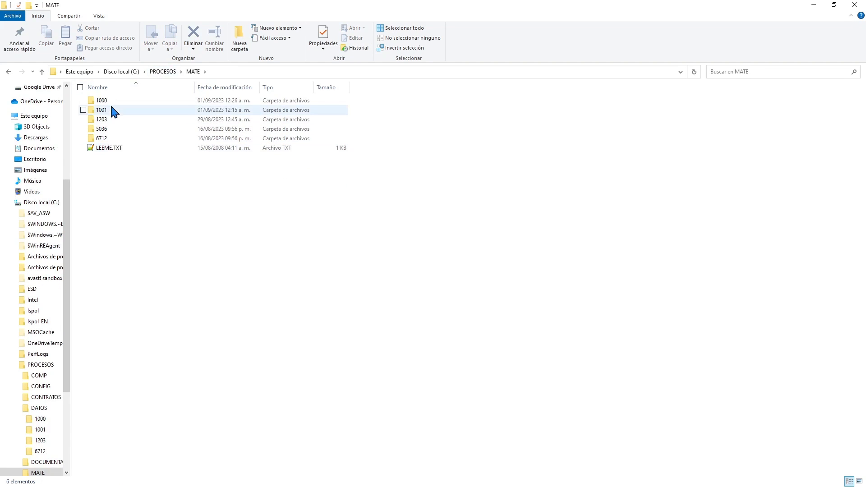
double_click(110, 101)
left_click(119, 120)
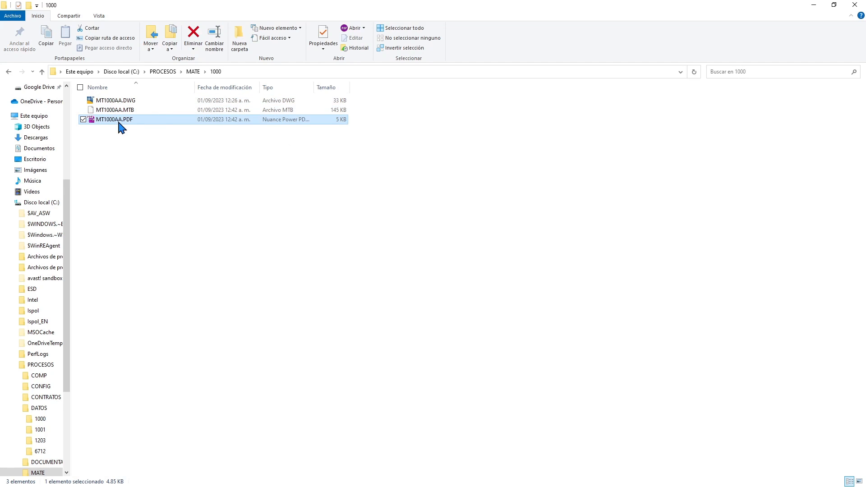
left_click(123, 102)
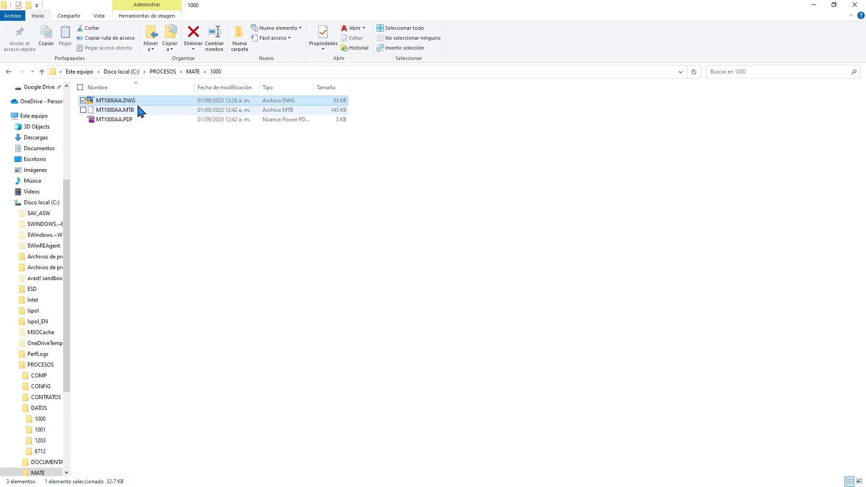
left_click(131, 112)
right_click(134, 111)
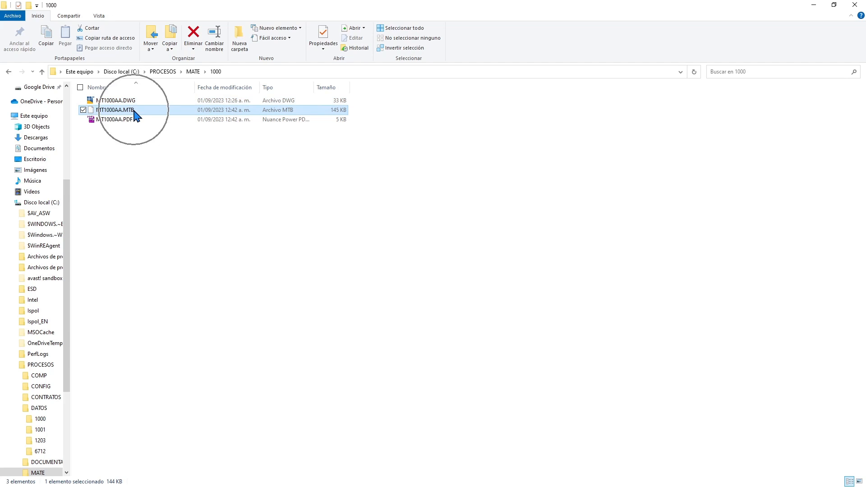
- Open MT1000AA.MTB as text, examine its contents through to the end, and return to the MATE folder
left_click(151, 136)
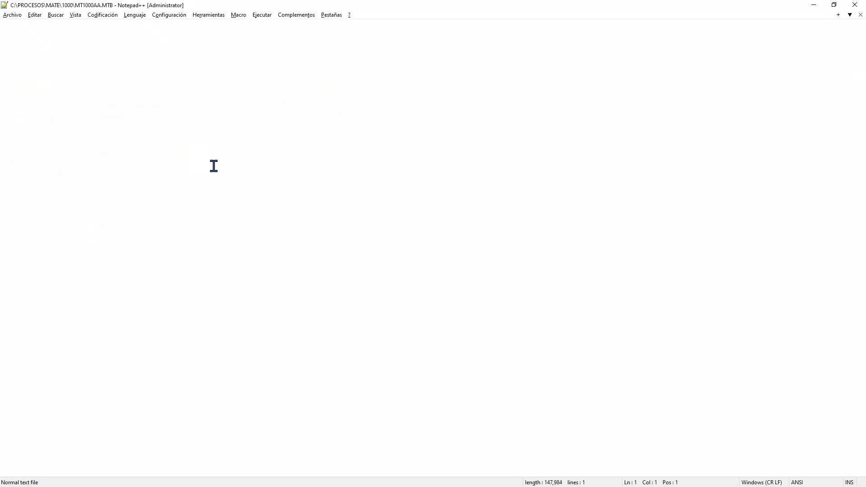
key("End")
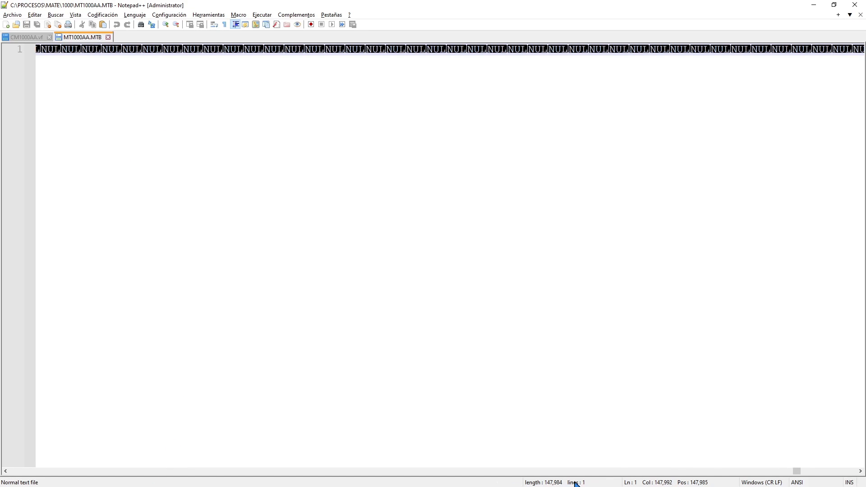
left_click_drag(795, 471, 39, 412)
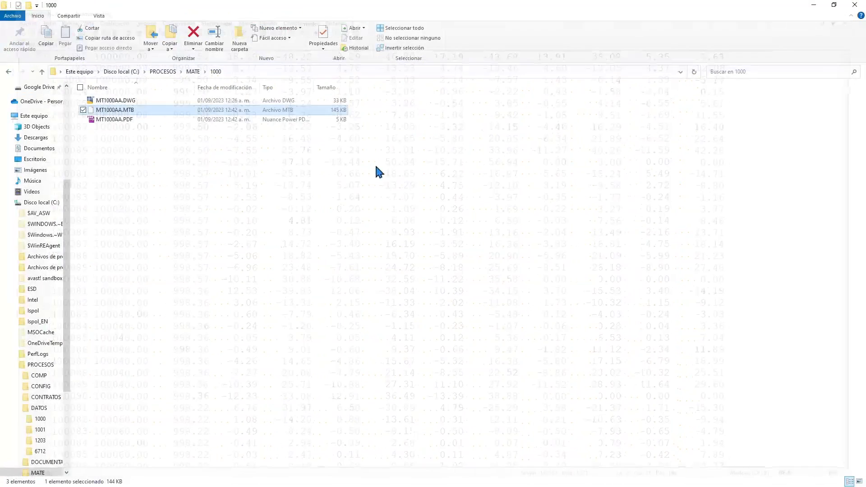
left_click(193, 72)
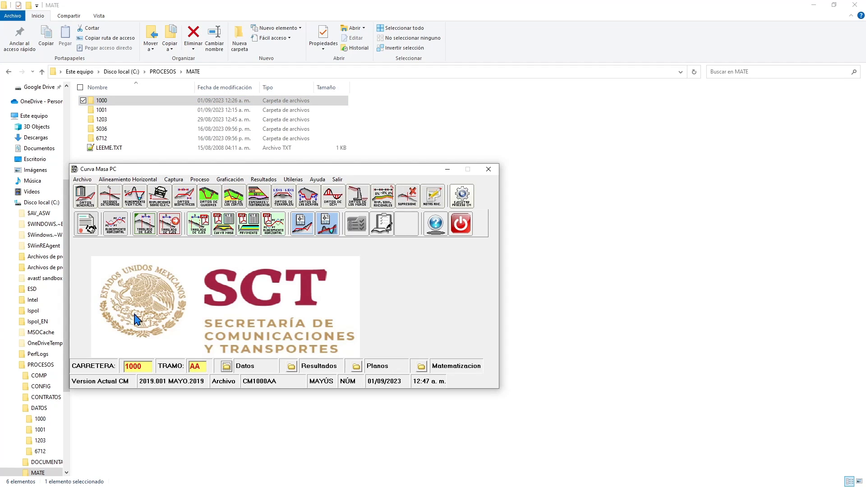
left_click_drag(268, 171, 446, 139)
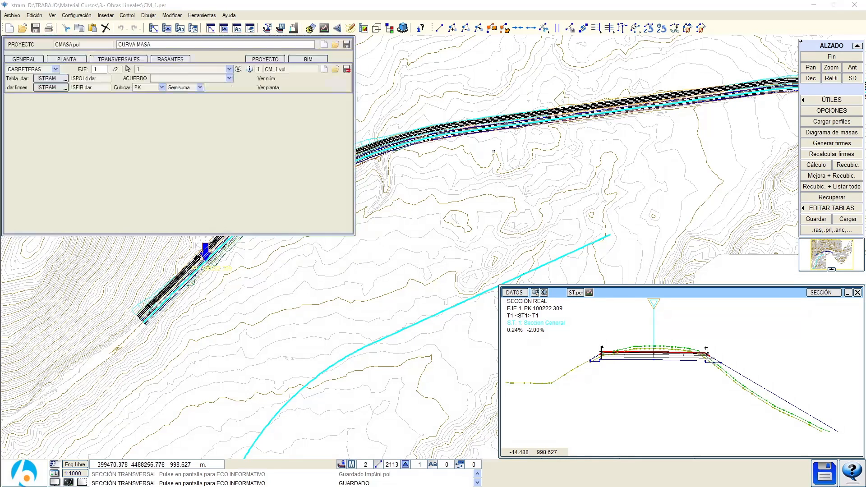
- Switch to Istram and check the minimum subgrade thickness in axis 1's type sections
left_click(479, 128)
left_click(179, 111)
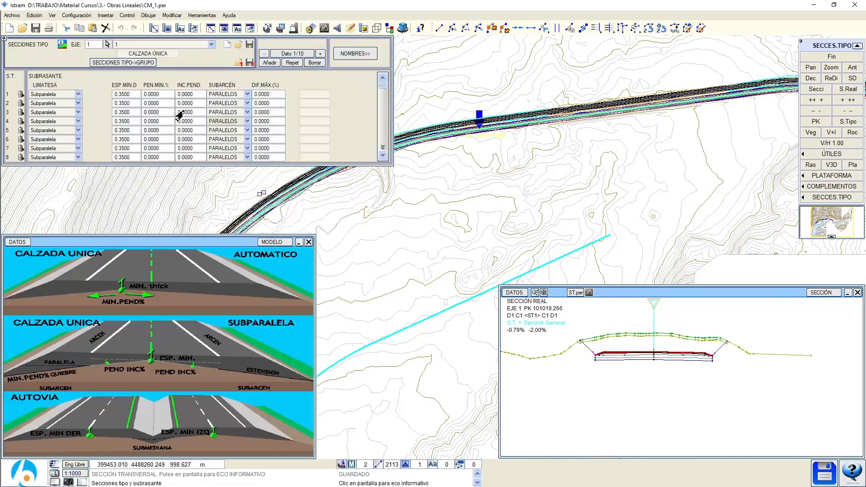
left_click(122, 95)
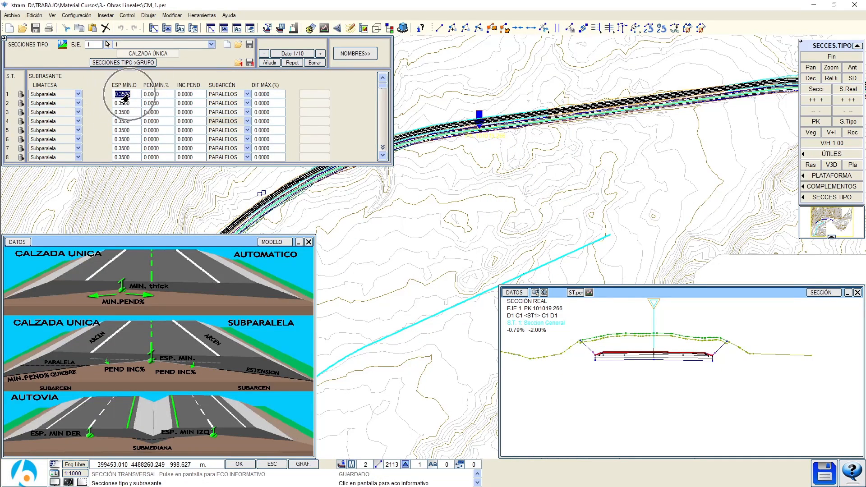
key("Return")
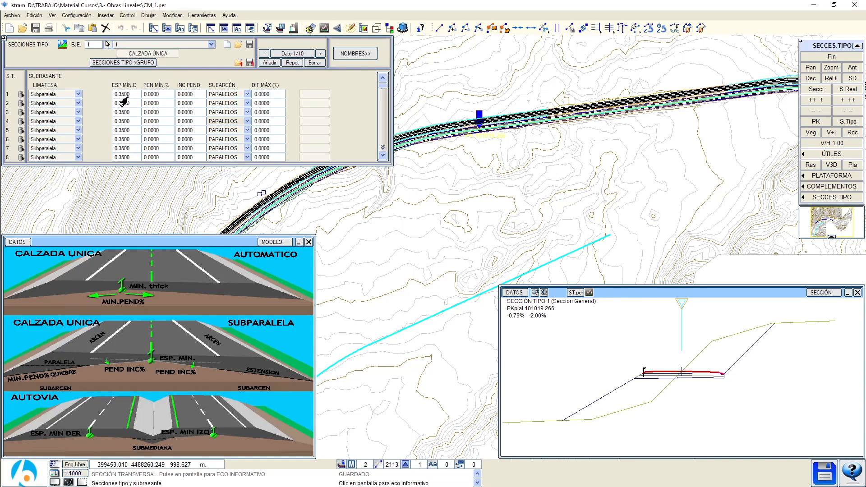
left_click(815, 57)
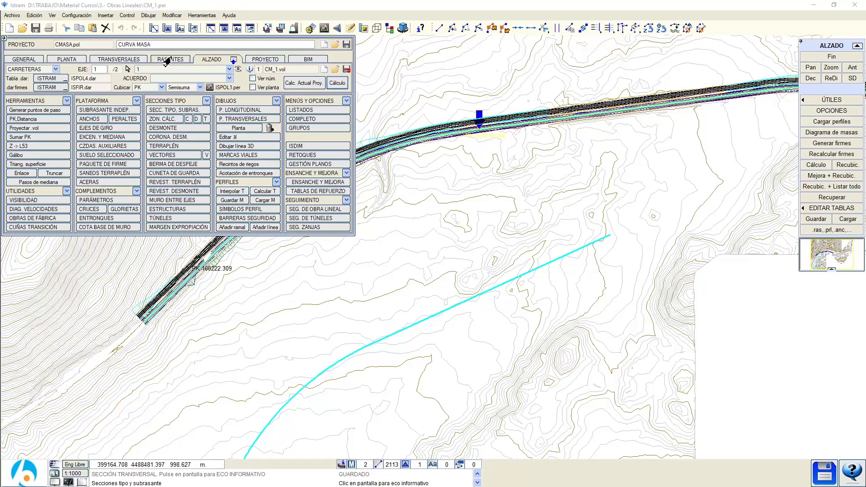
- Open axis 1's grade-line profile and select its second grade, running from PK 100330 to 102530
left_click(167, 61)
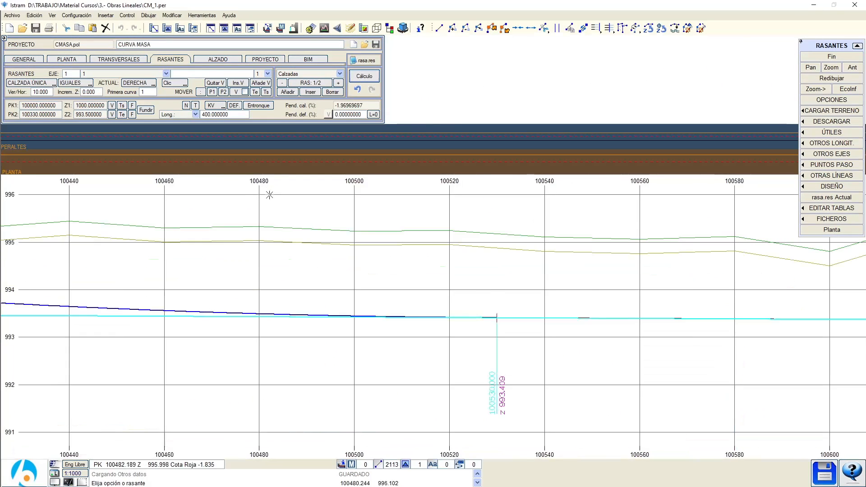
scroll(203, 209, "down", 2)
middle_click_drag(203, 209, 414, 263)
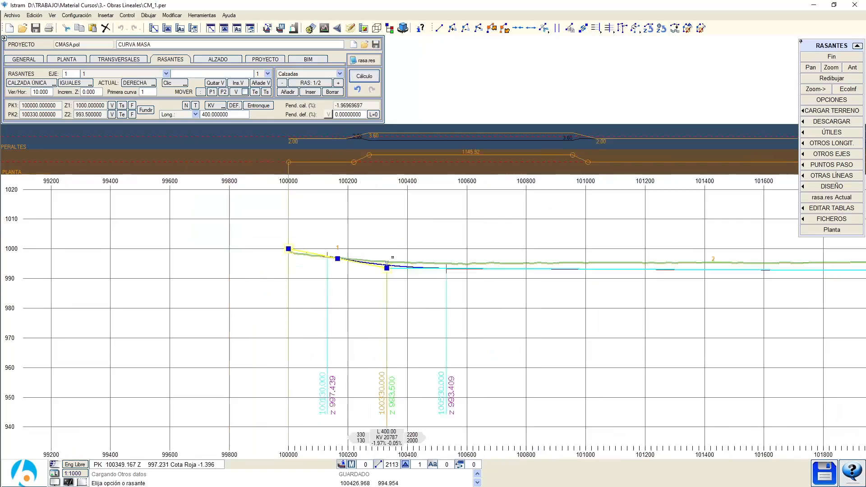
left_click(484, 258)
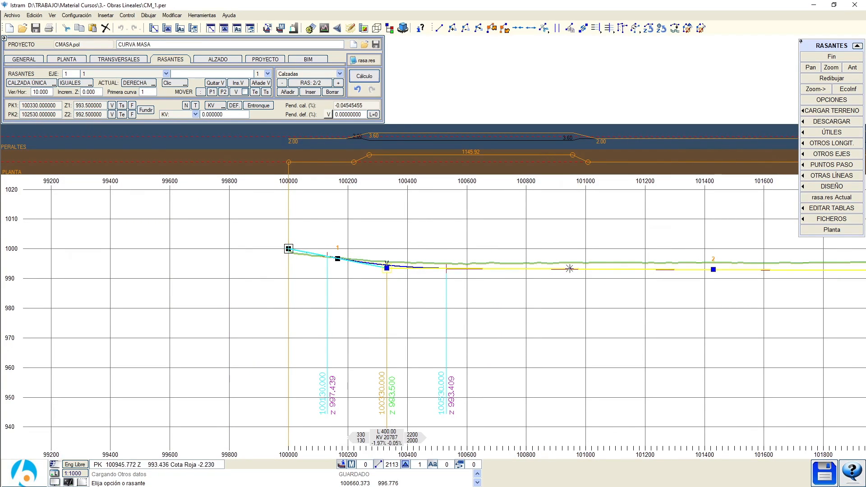
middle_click_drag(658, 268, 281, 263)
middle_click_drag(145, 164, 306, 172)
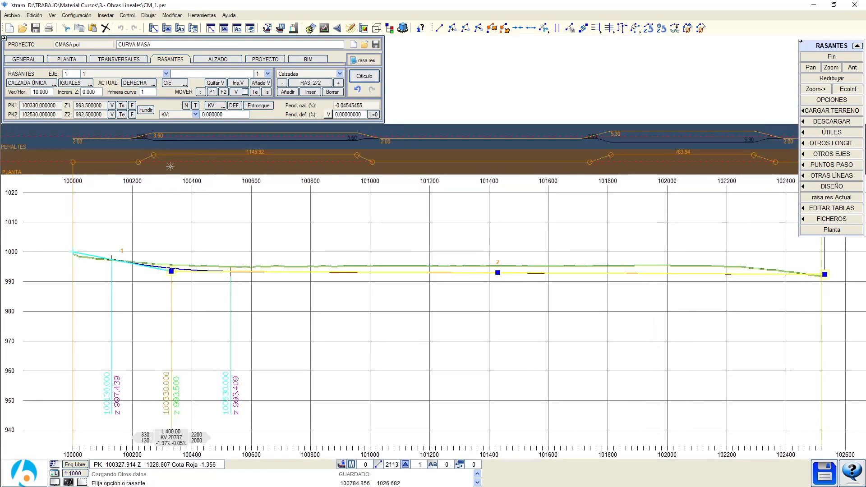
- Lower the grade line between PK 100000 and 102530 by applying Sumar Z with an elevation increment of -0.35
left_click(805, 222)
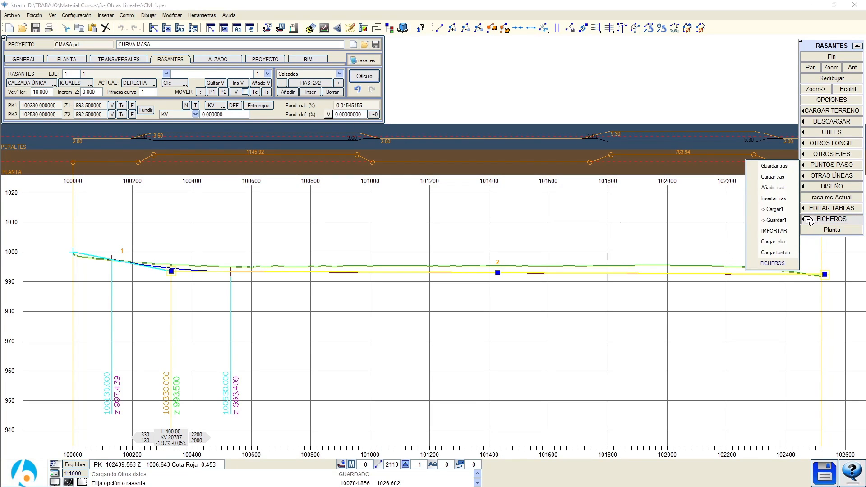
left_click(824, 135)
left_click(751, 144)
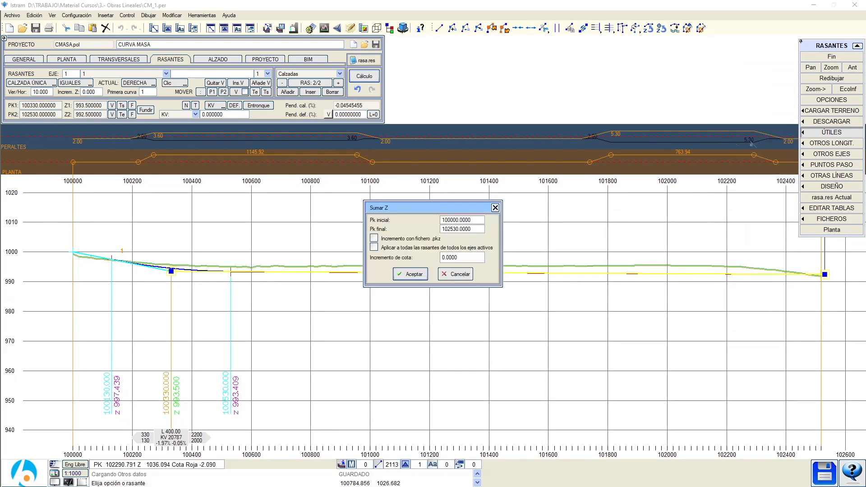
double_click(451, 257)
type("-")
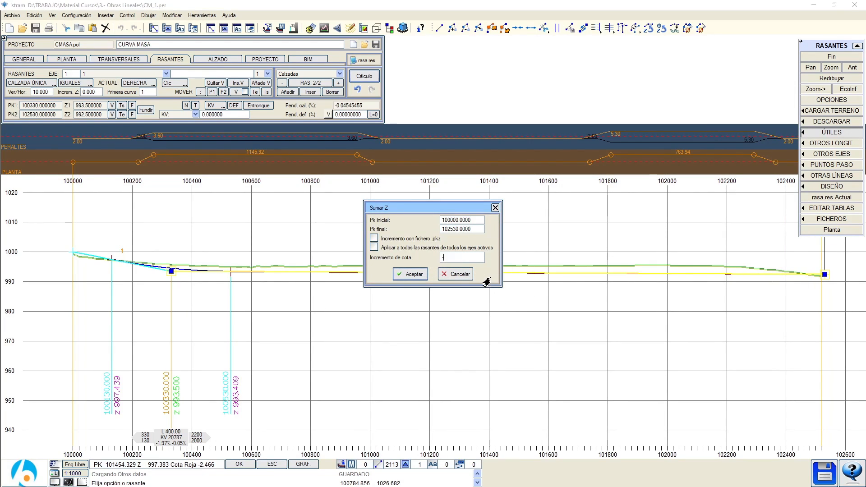
key("ctrl+v")
left_click(491, 278)
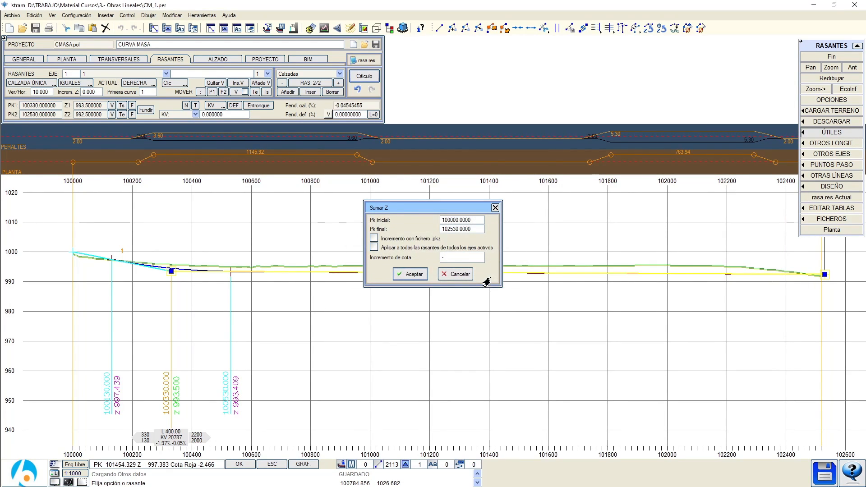
type(".35")
left_click(419, 274)
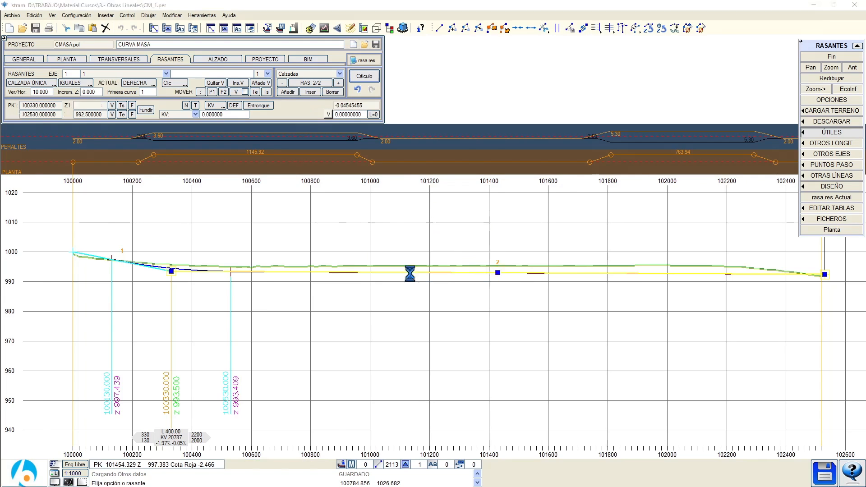
- Display the real cross section for points on the grade profile and examine how the grade line sits against the pavement layers
left_click(848, 89)
scroll(685, 374, "up", 5)
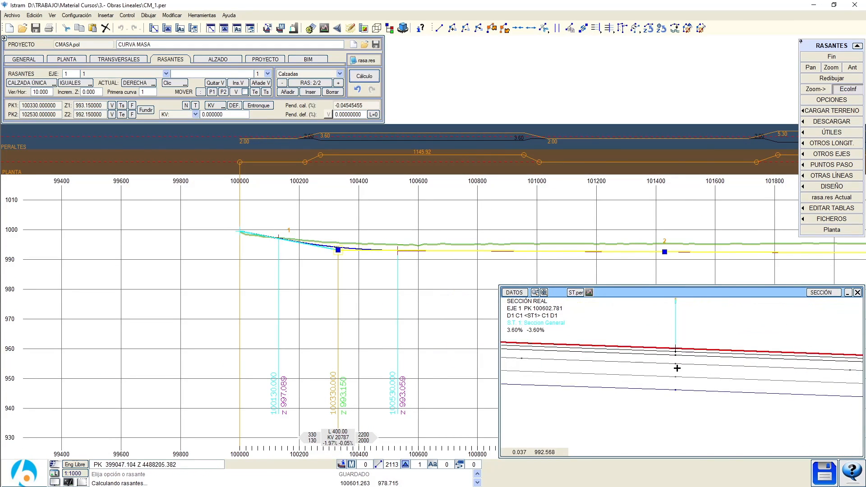
scroll(673, 363, "down", 4)
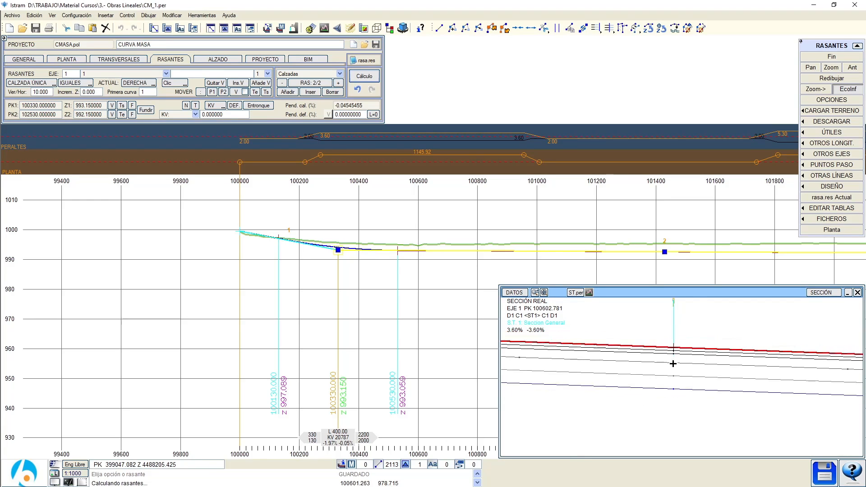
middle_click_drag(648, 362, 765, 374)
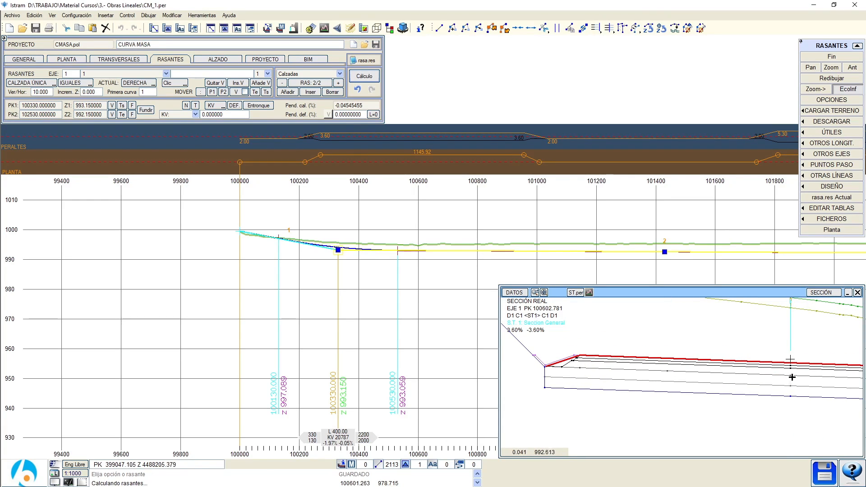
left_click(839, 98)
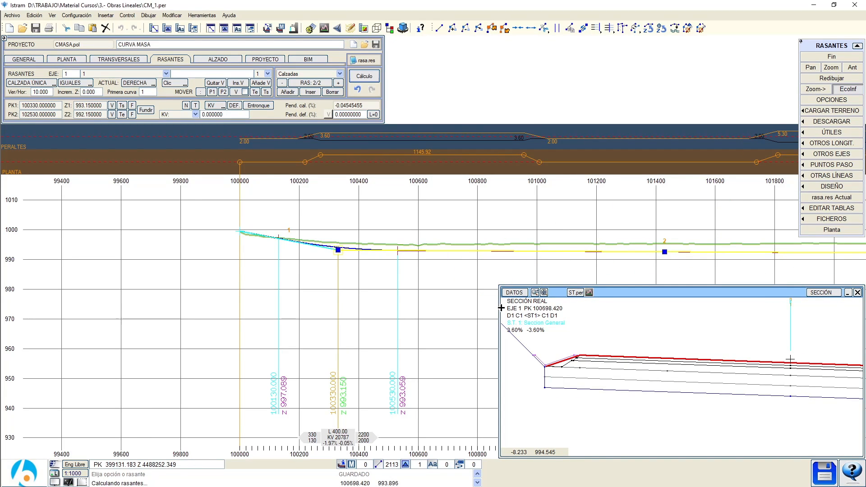
- Save the project and return to the Alzado module
left_click(89, 17)
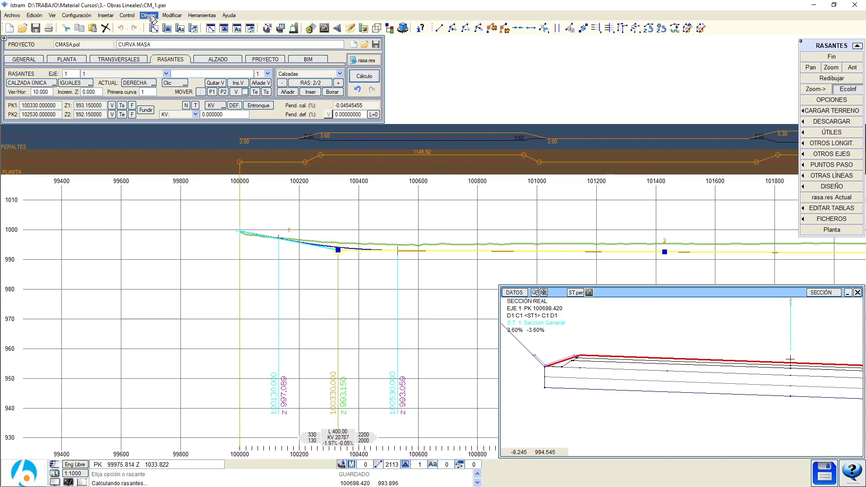
left_click(203, 16)
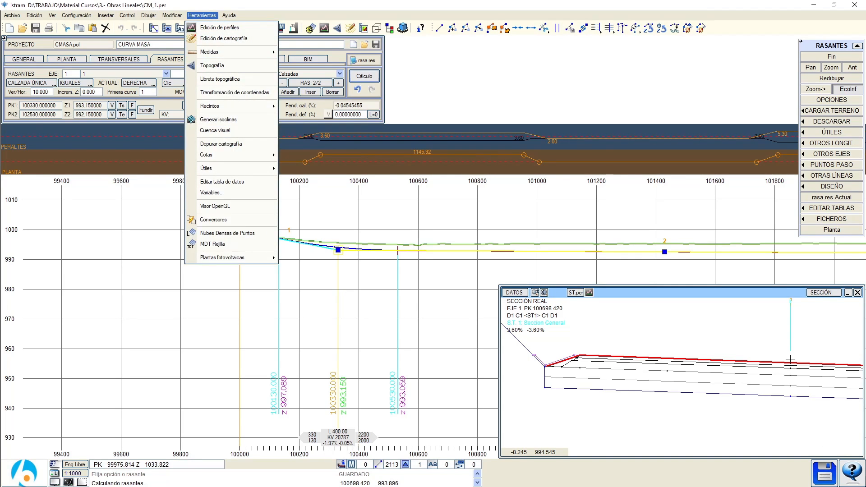
left_click(830, 473)
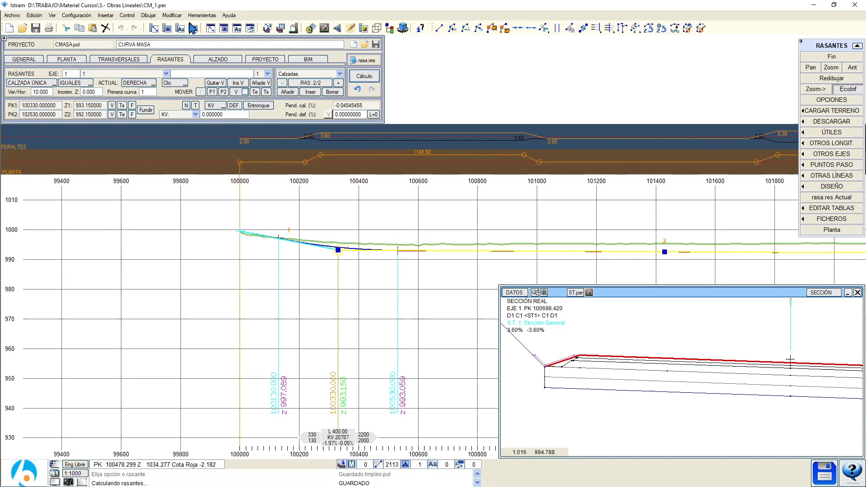
left_click(220, 60)
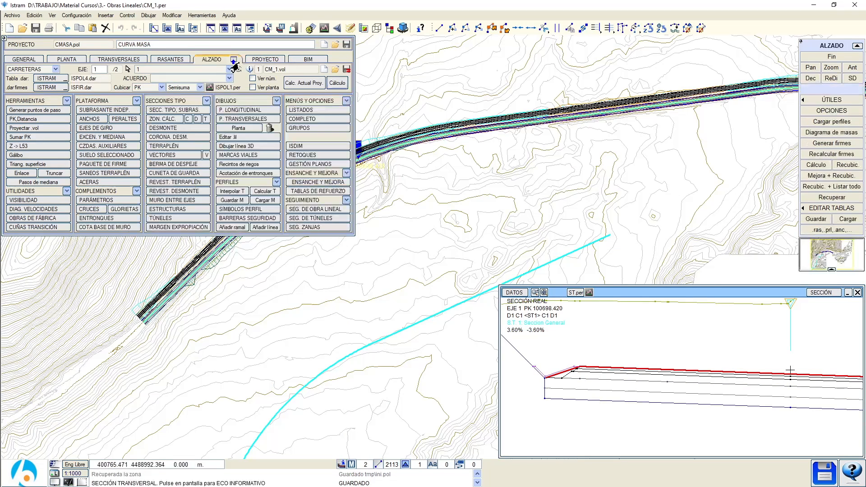
- Open the converters, select CURVA MASA (Exportación ANSI), and review its .des, .sya, .ver and .vf output files
left_click(203, 15)
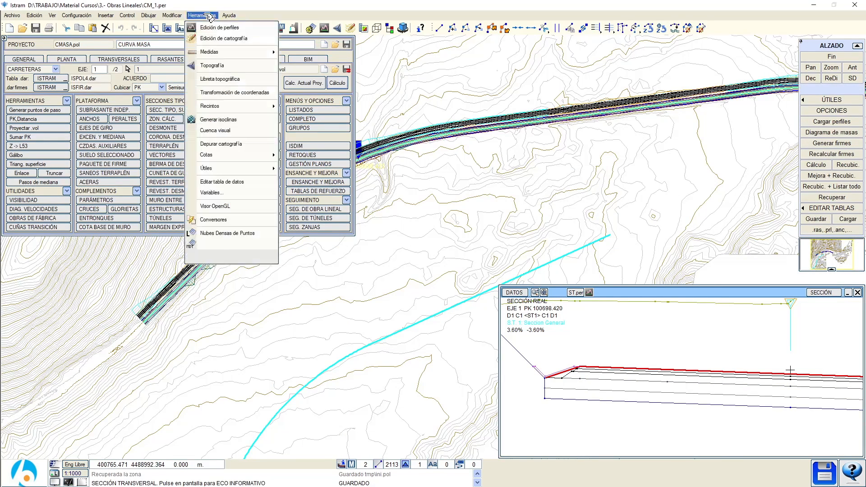
left_click(213, 219)
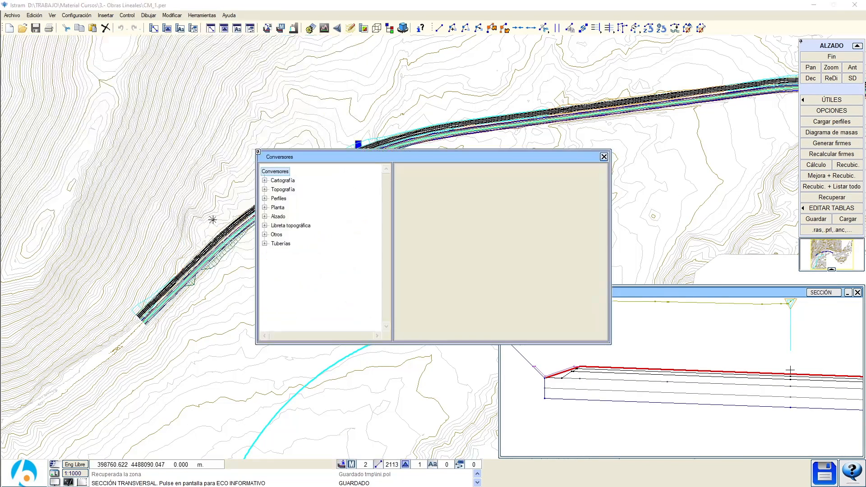
left_click(265, 235)
left_click(315, 270)
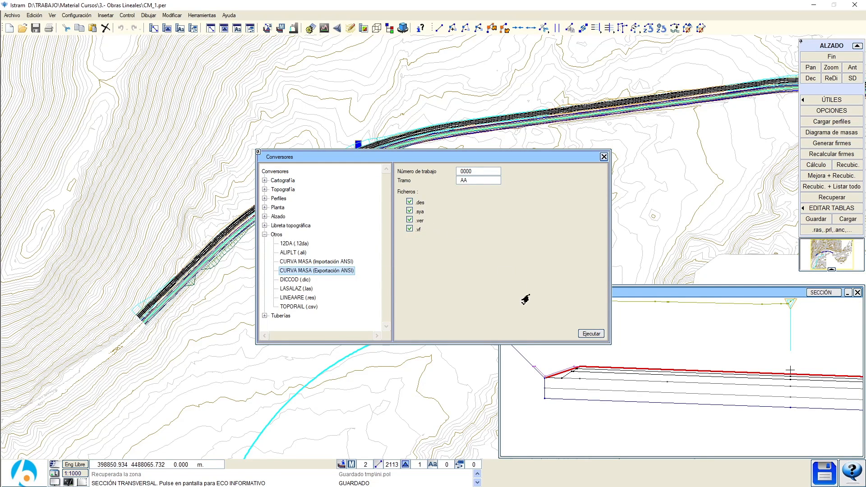
key("ctrl")
key("ctrl")
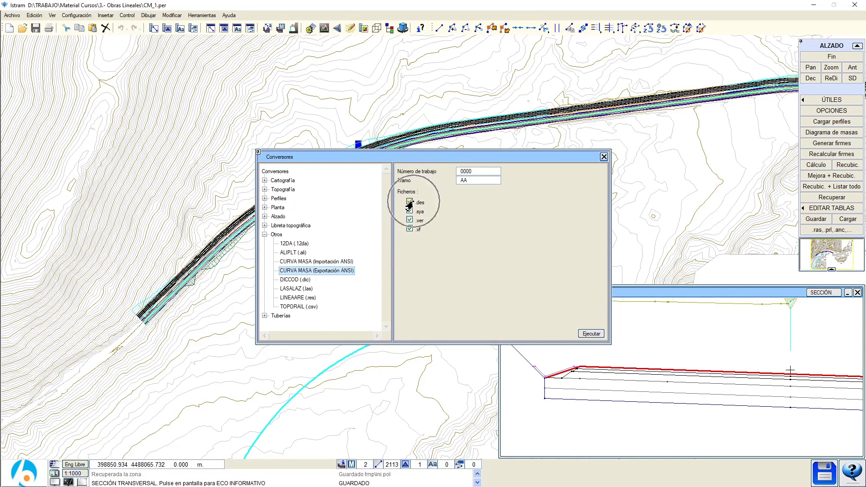
key("ctrl")
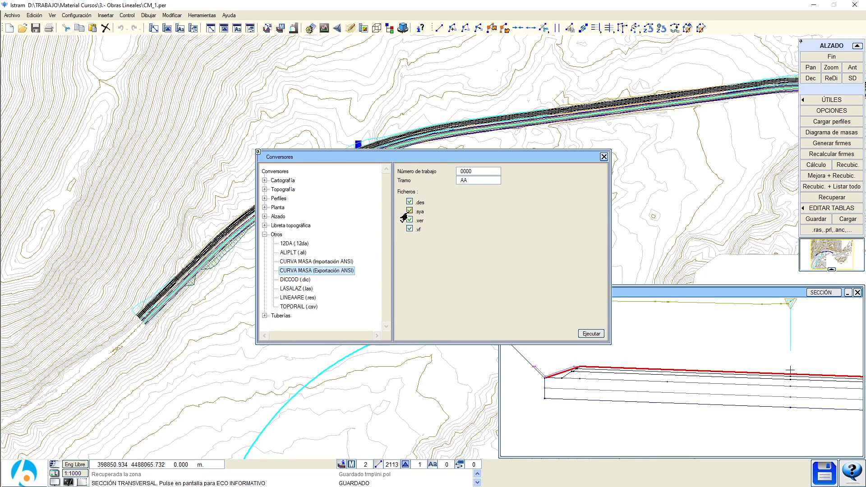
key("ctrl")
key("ctrl")
key("ctrl")
key("ctrl")
- Export the Curva Masa files with work number 1000 and tramo AA, then close the converters
left_click_drag(493, 161, 488, 167)
double_click(474, 178)
type("1")
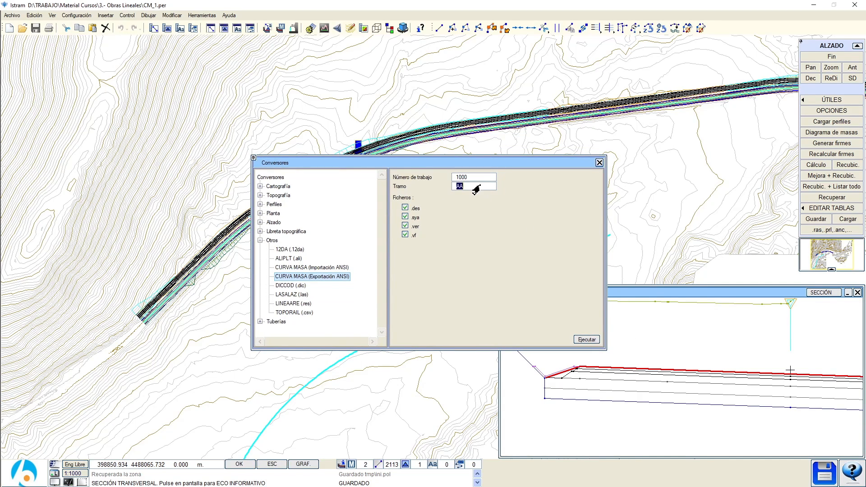
left_click(586, 339)
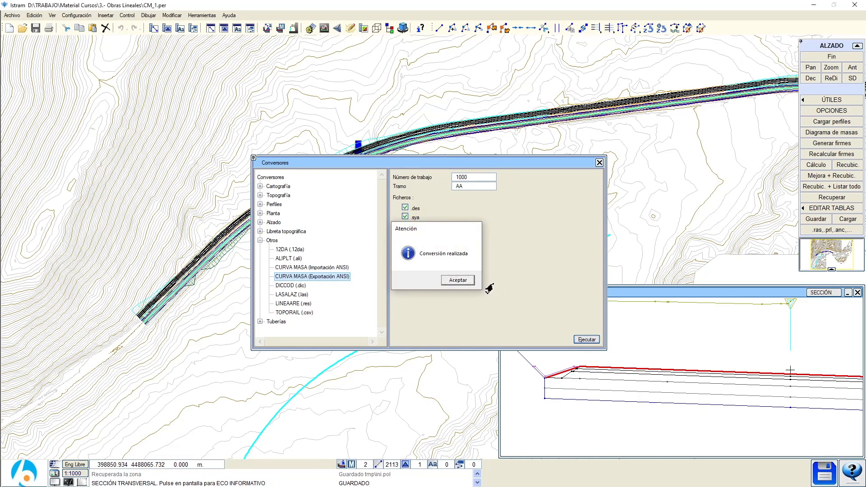
left_click(457, 280)
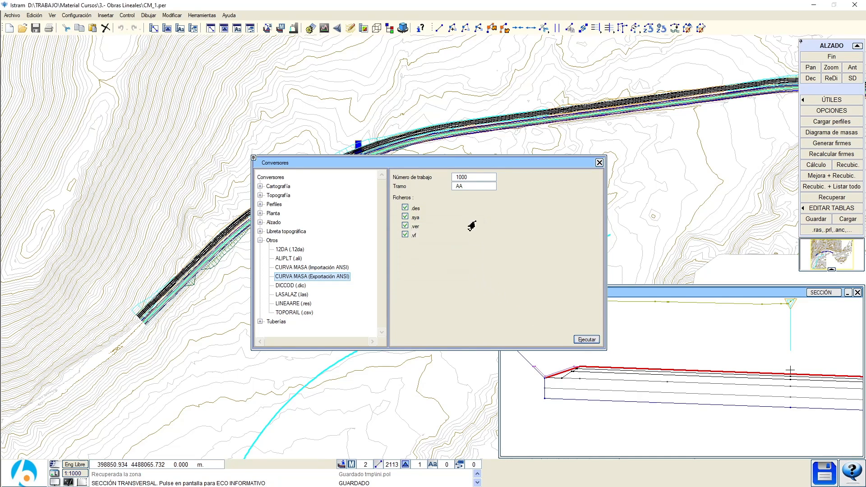
left_click(599, 163)
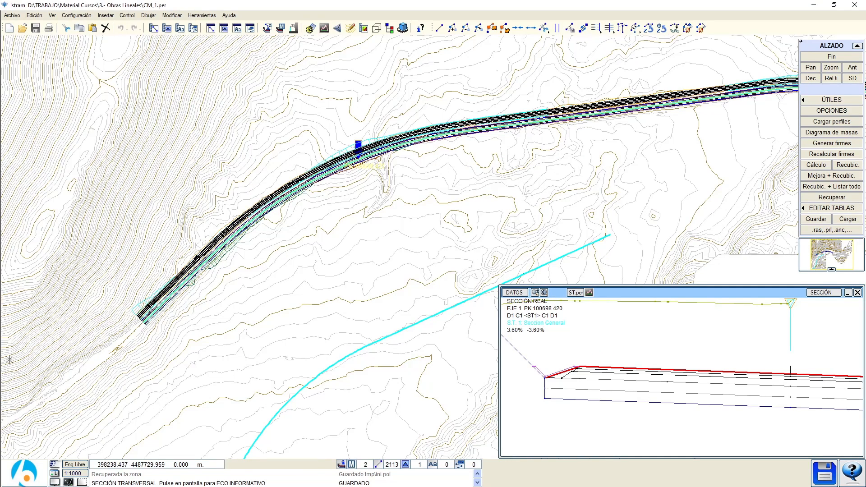
- Switch to File Explorer and open CM1000AA.ver from the CMASA\DATOS\1000 folder in Notepad++
mouse_move(9, 356)
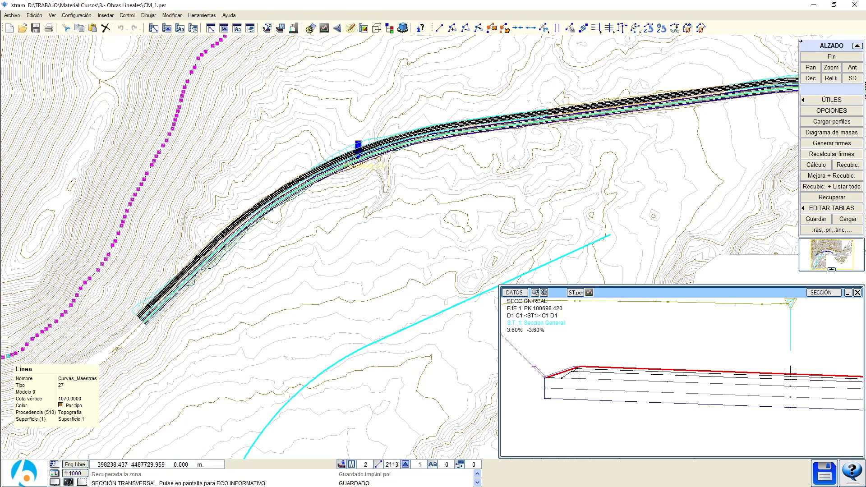
key("alt+Tab")
double_click(118, 100)
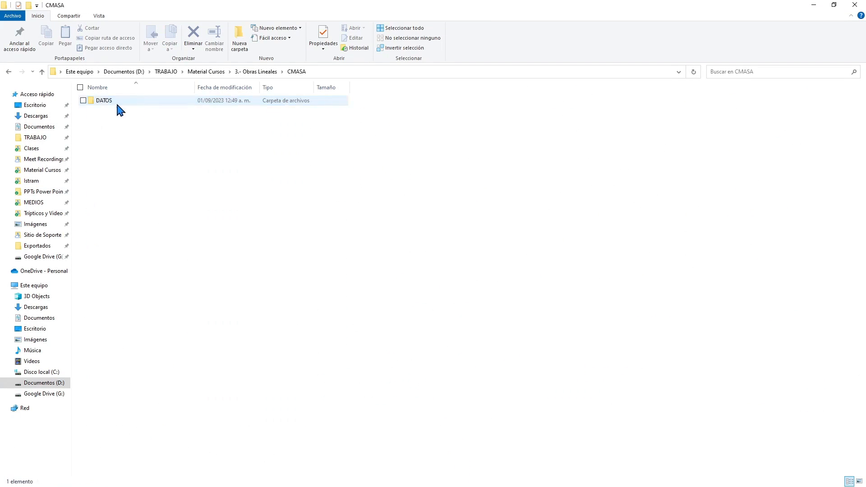
double_click(120, 101)
double_click(126, 101)
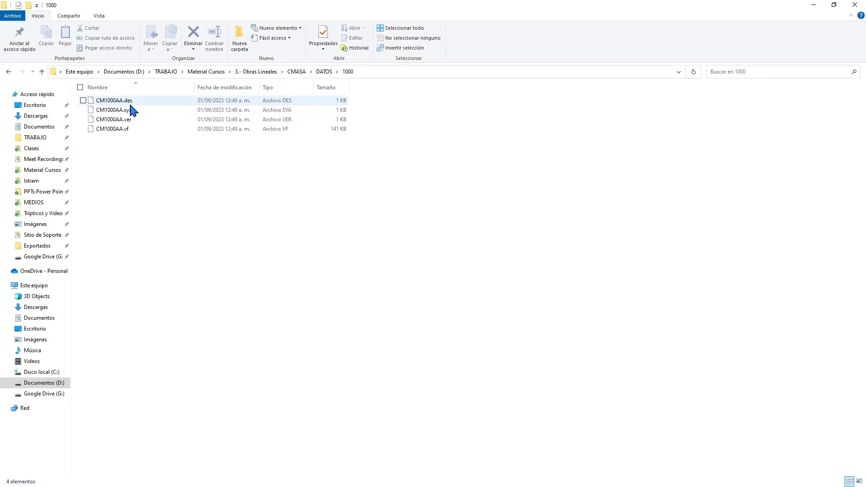
left_click(128, 120)
right_click(128, 120)
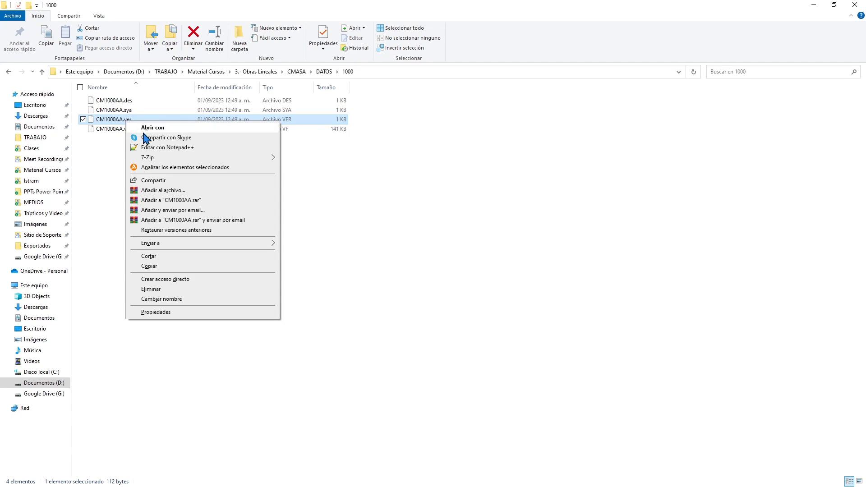
left_click(149, 147)
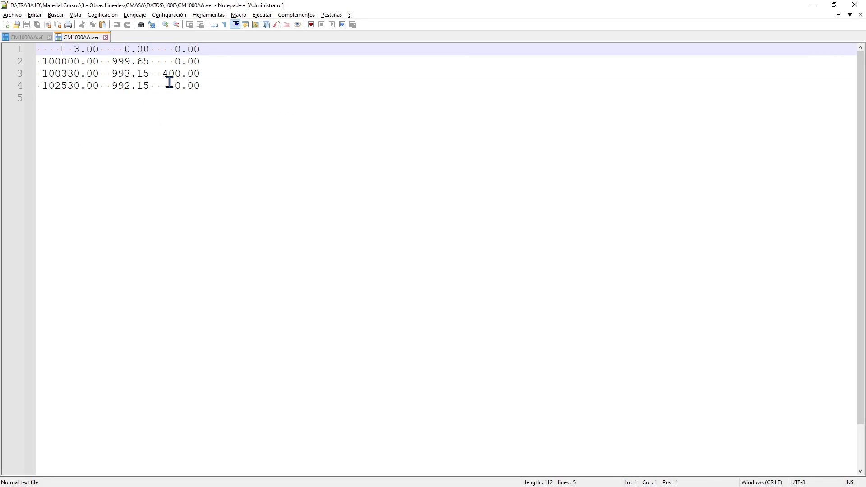
- Copy the three alignment rows from CM1000AA.ver and paste them into Curva Masa PC's Datos de Alineamiento Vertical table
left_click_drag(195, 89, 45, 61, "alt")
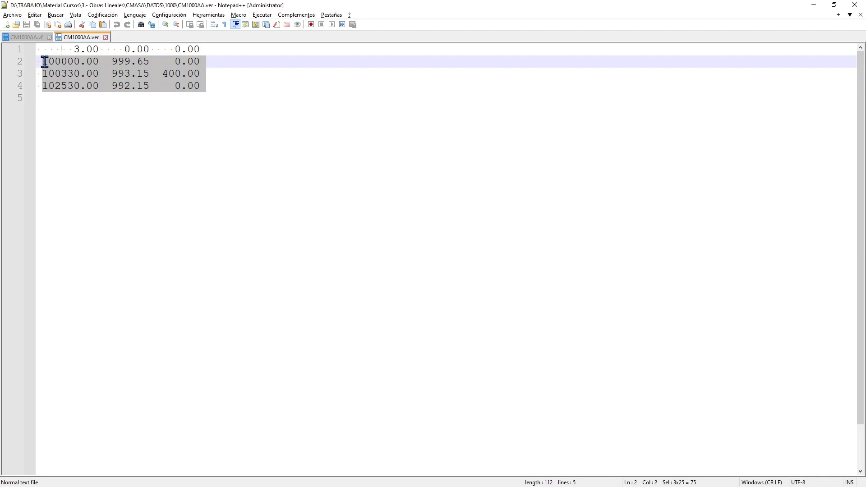
right_click(51, 64)
left_click(76, 79)
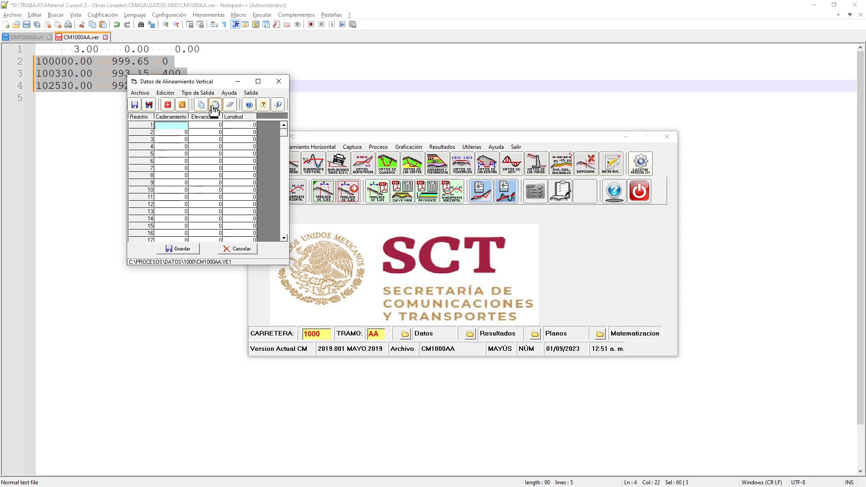
left_click(215, 106)
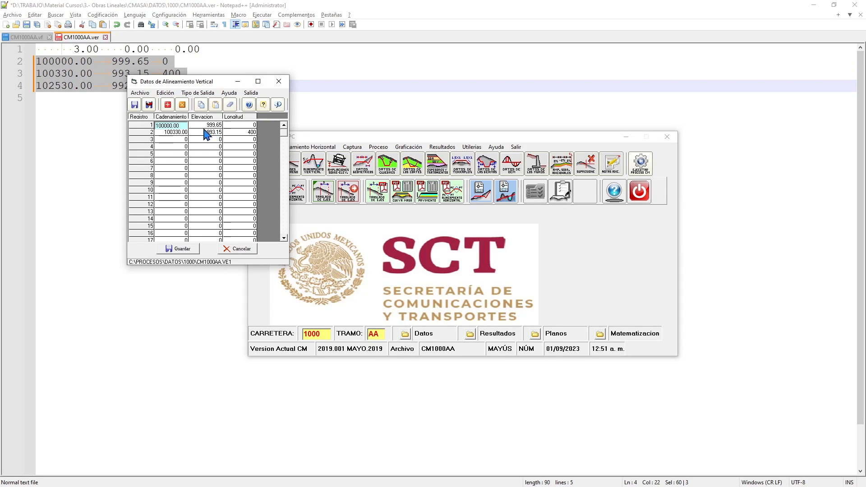
left_click_drag(198, 81, 221, 98)
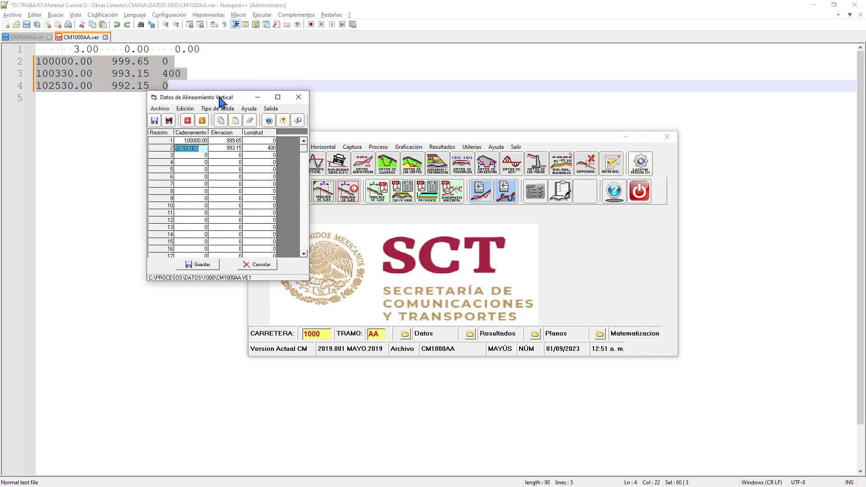
- Fill in record 3 of the vertical alignment with cadenamiento 102530.00 and elevation 992.15, copied from the .ver file
left_click(193, 157)
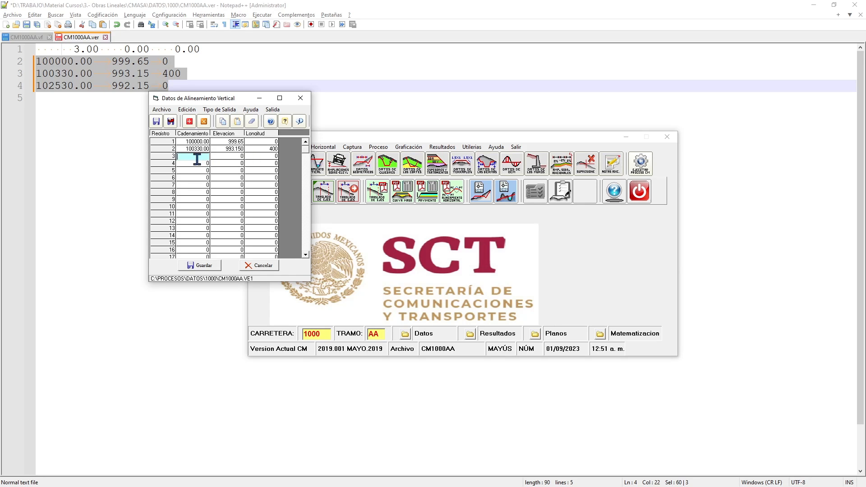
double_click(55, 87)
key("ctrl+c")
key("alt+Tab")
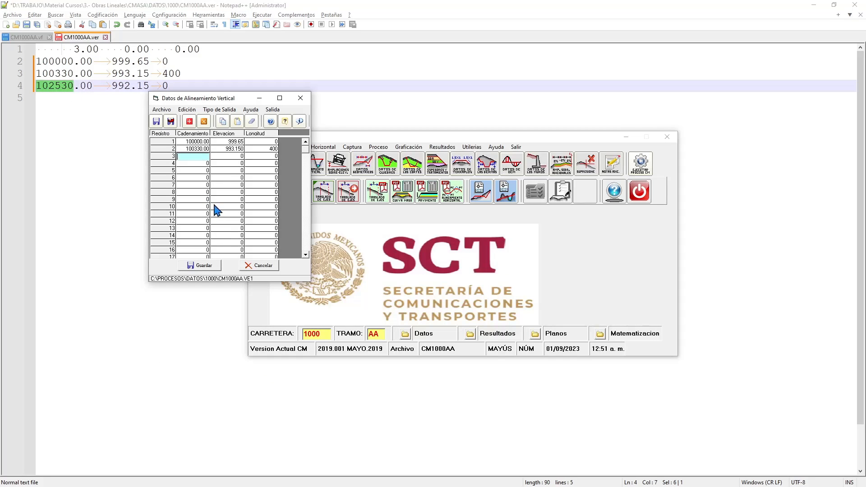
key("ctrl+v")
left_click(227, 157)
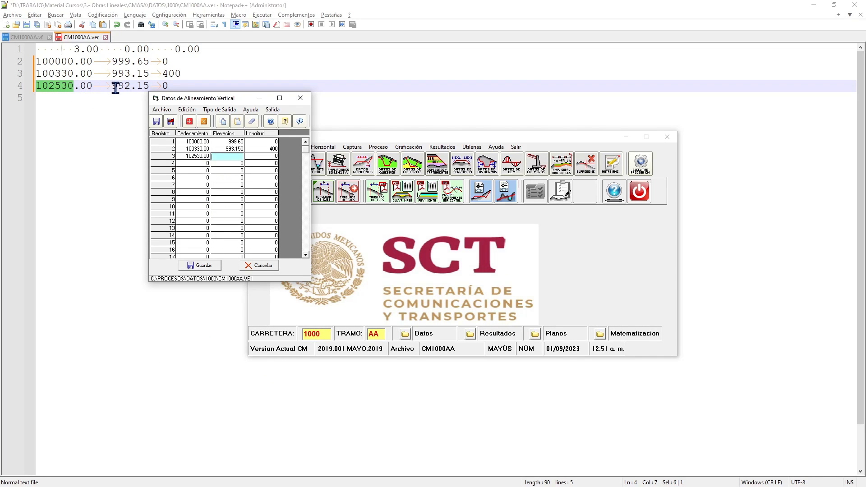
left_click_drag(112, 88, 140, 86)
key("ctrl+c")
key("alt+Tab")
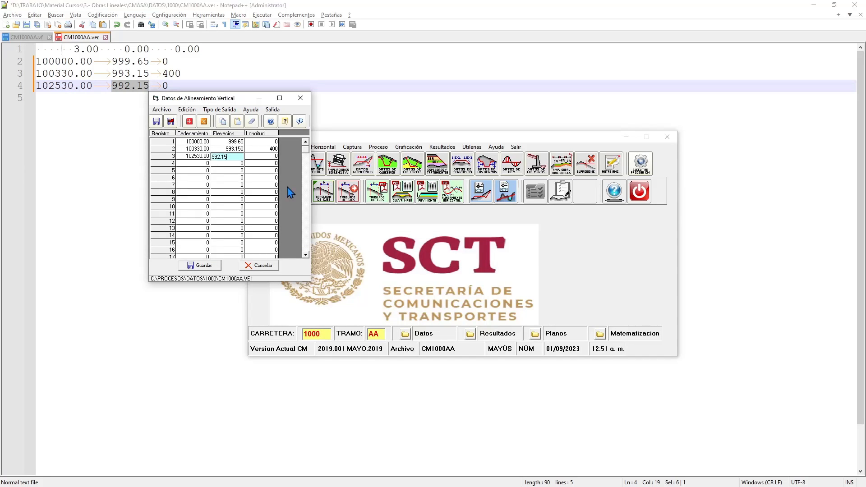
- Check the records of the vertical alignment table, save the data and close Notepad++
left_click(267, 142)
left_click(193, 142)
left_click(193, 149)
left_click(193, 158)
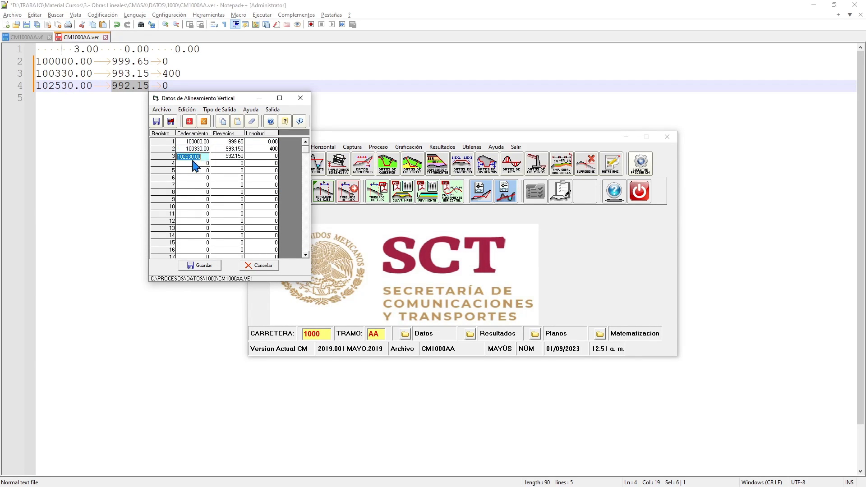
left_click(267, 149)
left_click(201, 265)
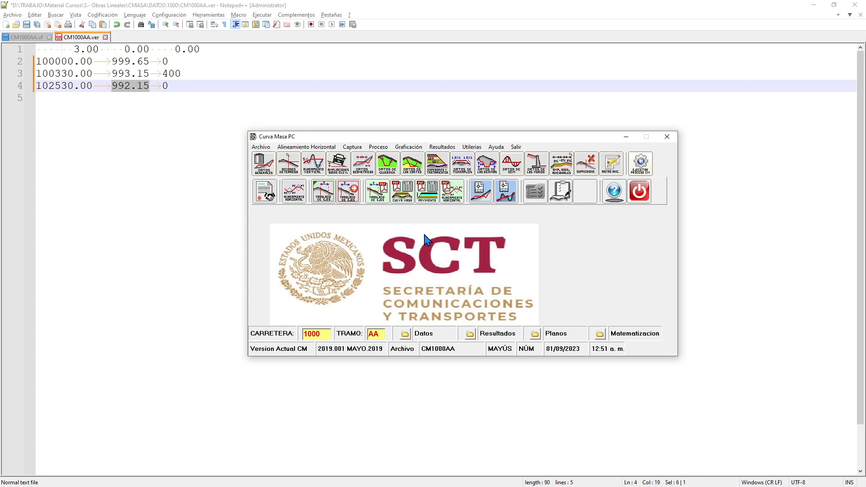
left_click(854, 4)
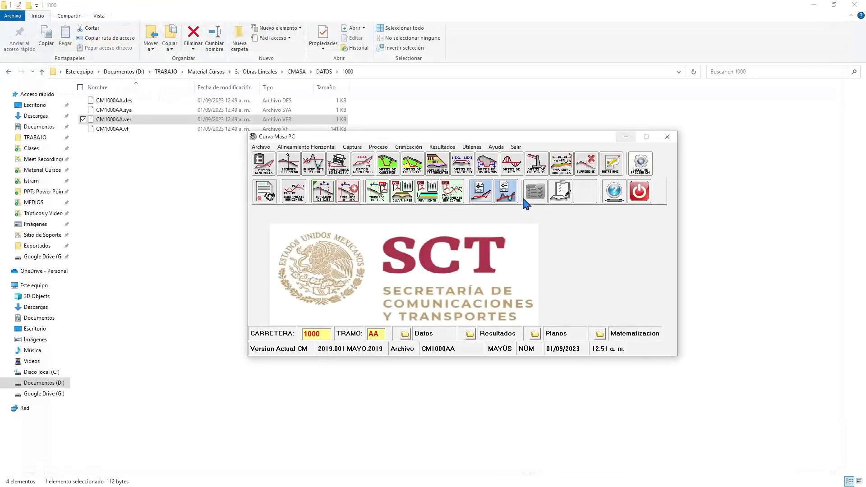
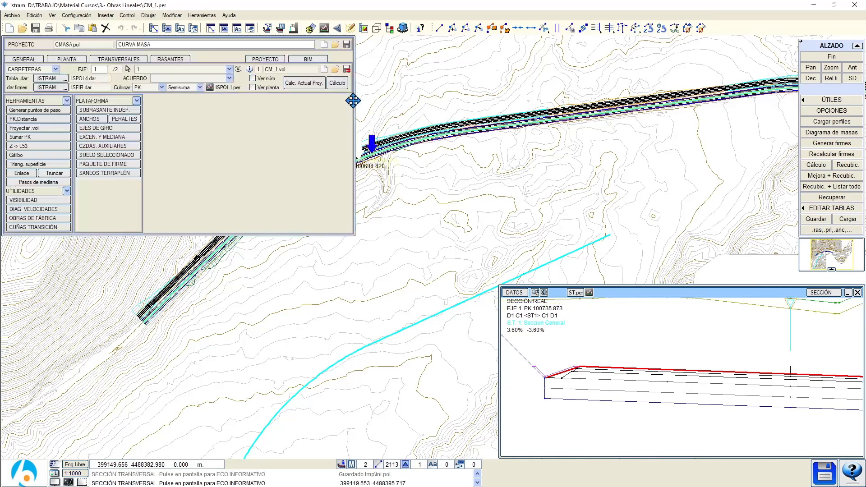
- In Istram's Rasantes module, raise the grade line with Sumar Z from PK 100000 to 102530, bringing its starting elevation to 1000.000
left_click(210, 59)
left_click(168, 59)
left_click(832, 132)
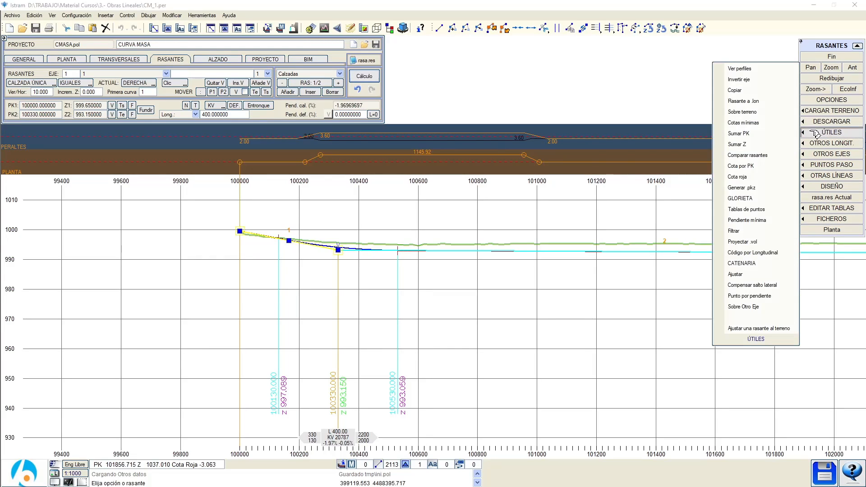
left_click(769, 146)
double_click(449, 258)
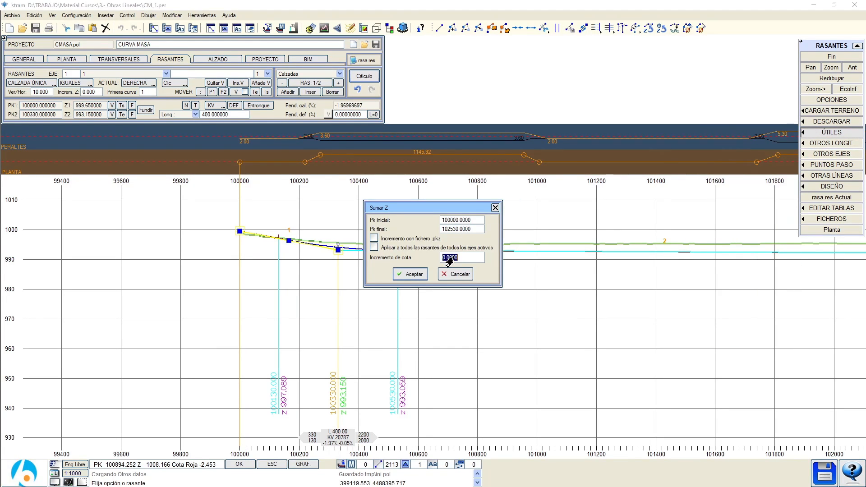
left_click(410, 274)
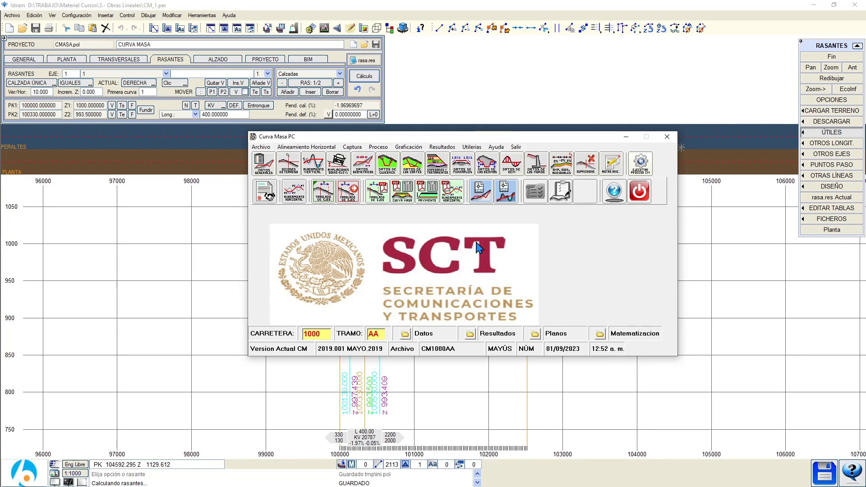
- Open Curva Masa PC's section graphing module and view the terrain sections at several stations up to 100+780
left_click(481, 200)
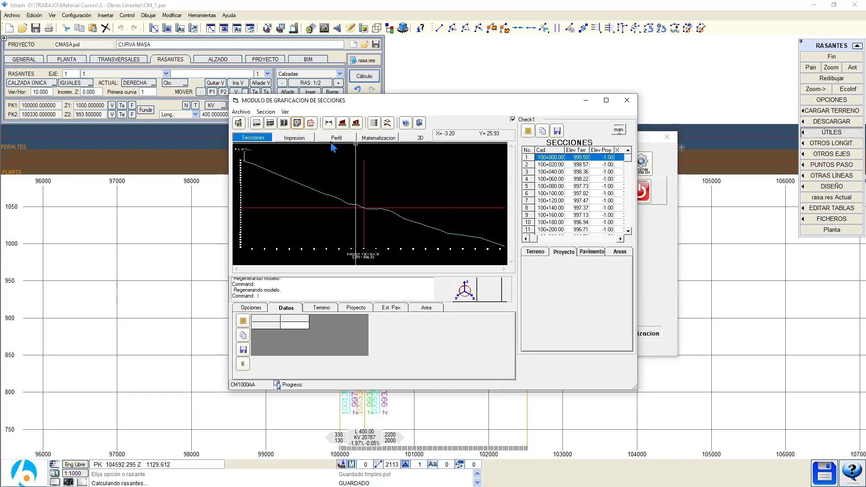
left_click(547, 180)
left_click(547, 202)
left_click(544, 223)
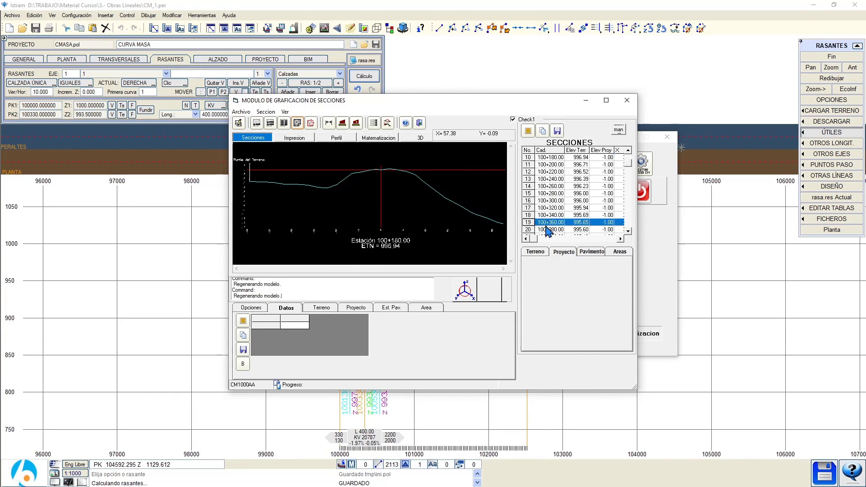
left_click(547, 182)
left_click(549, 222)
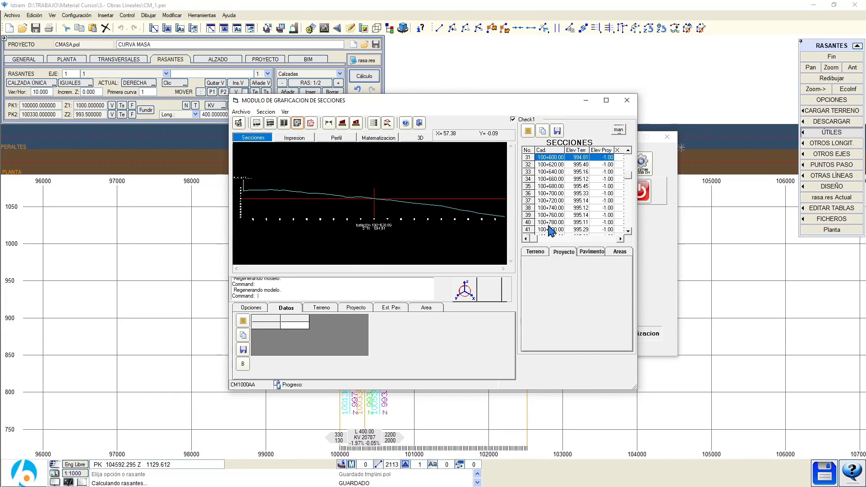
left_click(550, 221)
- Generate the print layout of the sections, inspect the gridded terrain lines up close, and close the section module
left_click(294, 137)
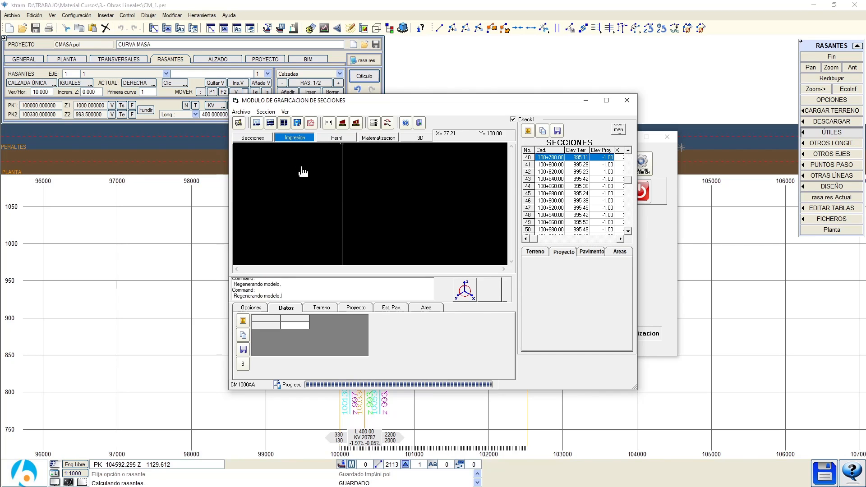
scroll(345, 208, "up", 10)
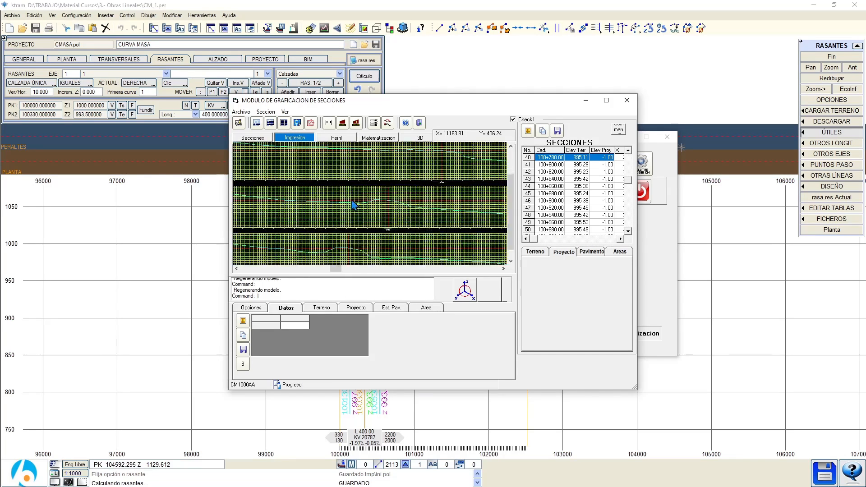
scroll(420, 210, "up", 3)
middle_click_drag(428, 192, 360, 205)
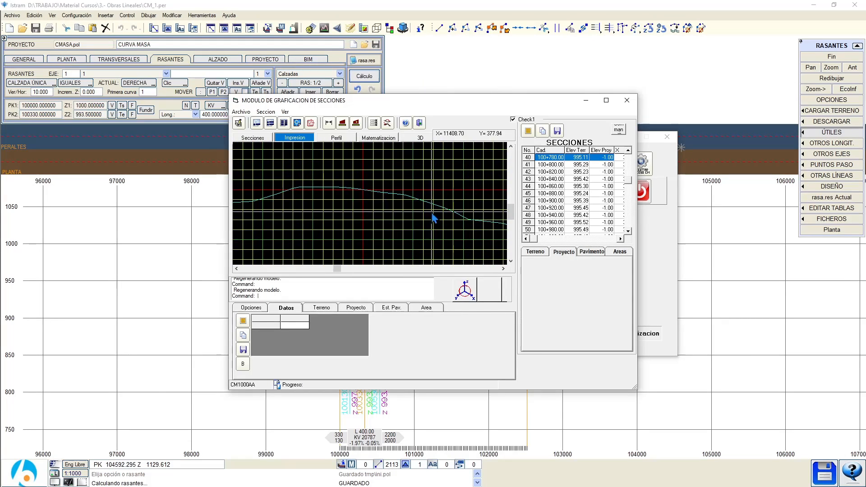
middle_click_drag(434, 215, 366, 218)
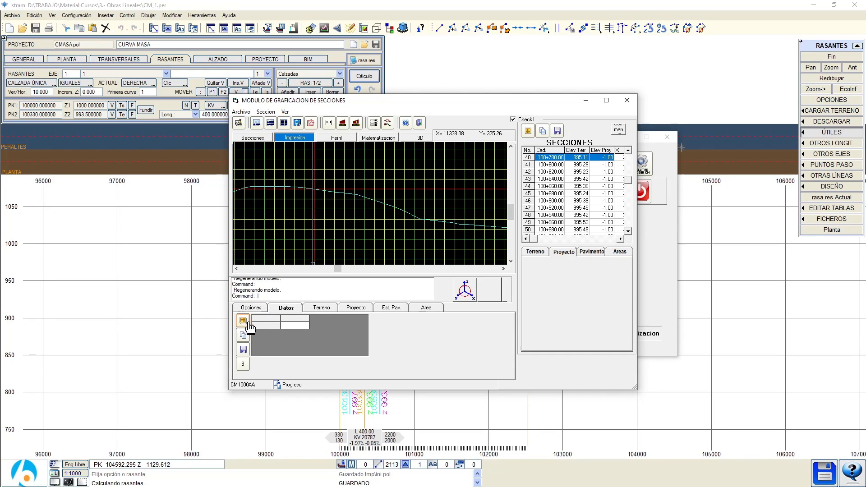
left_click(626, 101)
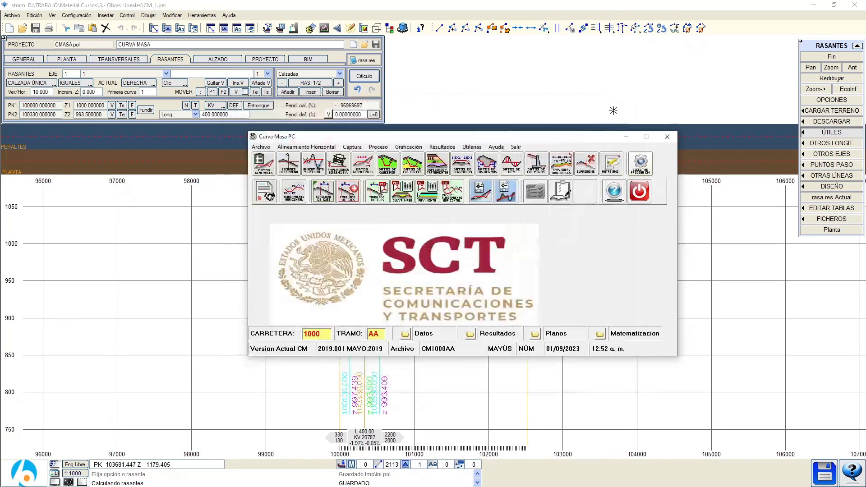
- Open the profile module, examine the grade line against the terrain along the whole alignment, and close the module
left_click(505, 202)
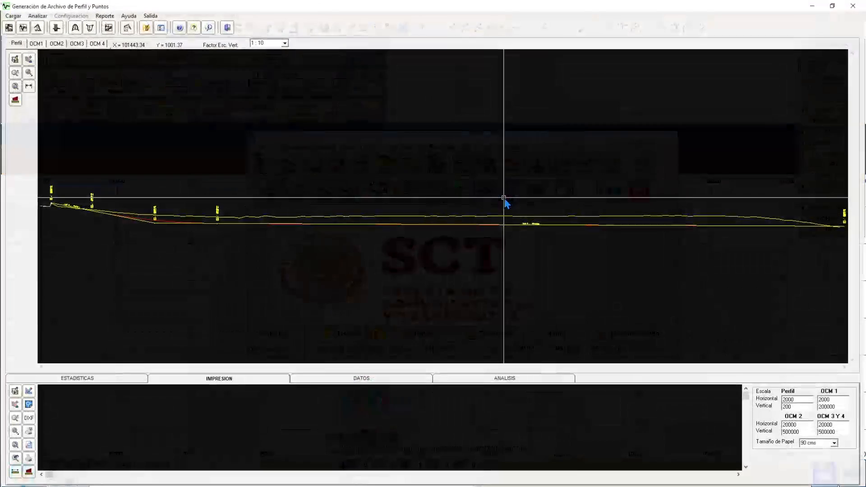
scroll(232, 203, "up", 5)
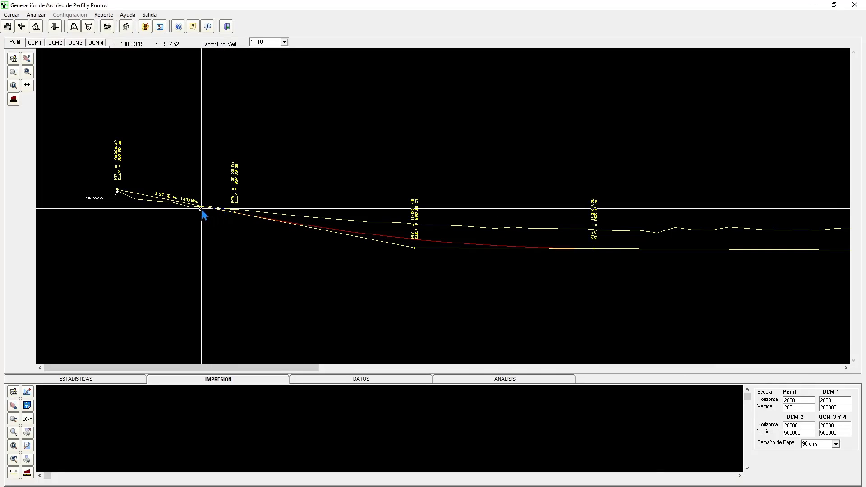
scroll(157, 203, "down", 3)
middle_click_drag(701, 217, 307, 215)
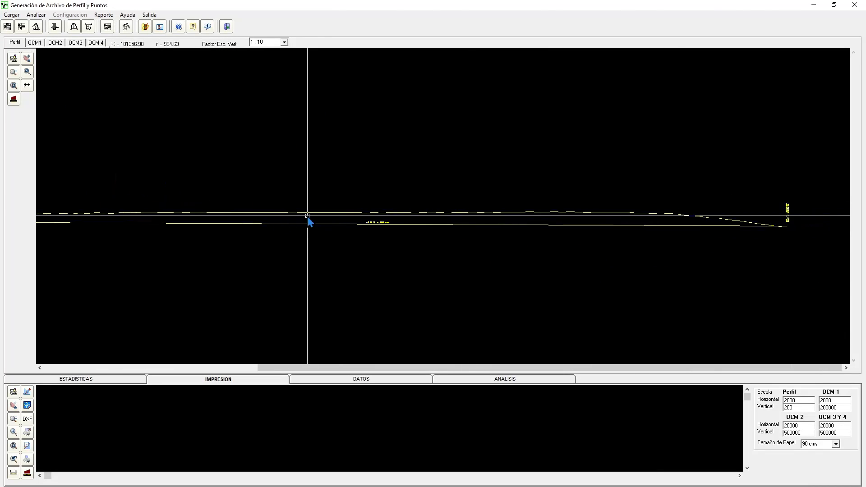
middle_click_drag(741, 215, 481, 214)
left_click(855, 5)
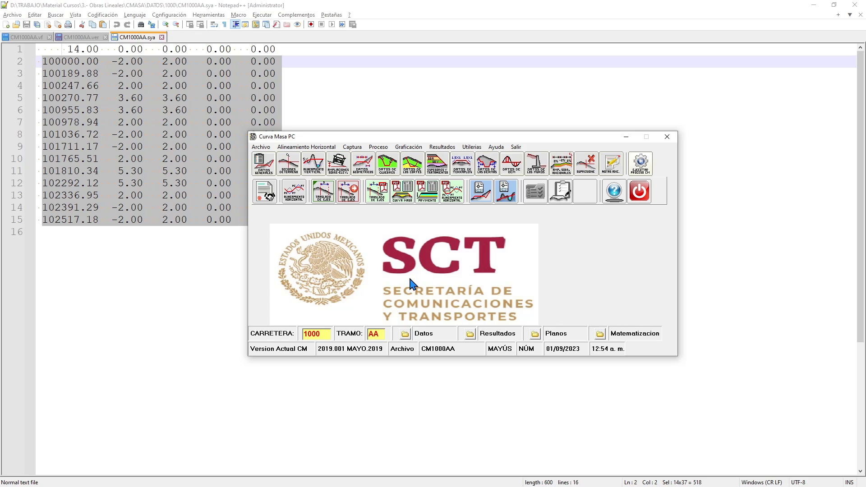